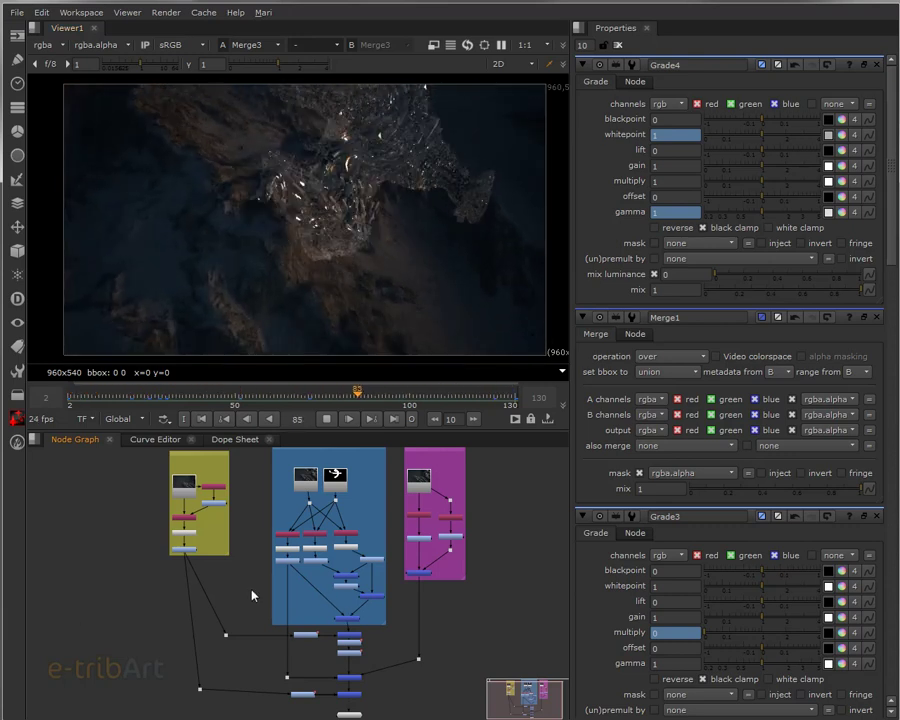
Step: Stop the playback of the composite and go to frame 12
{"action": "middle_click_drag", "start_coordinate": [257, 589], "coordinate": [225, 633]}
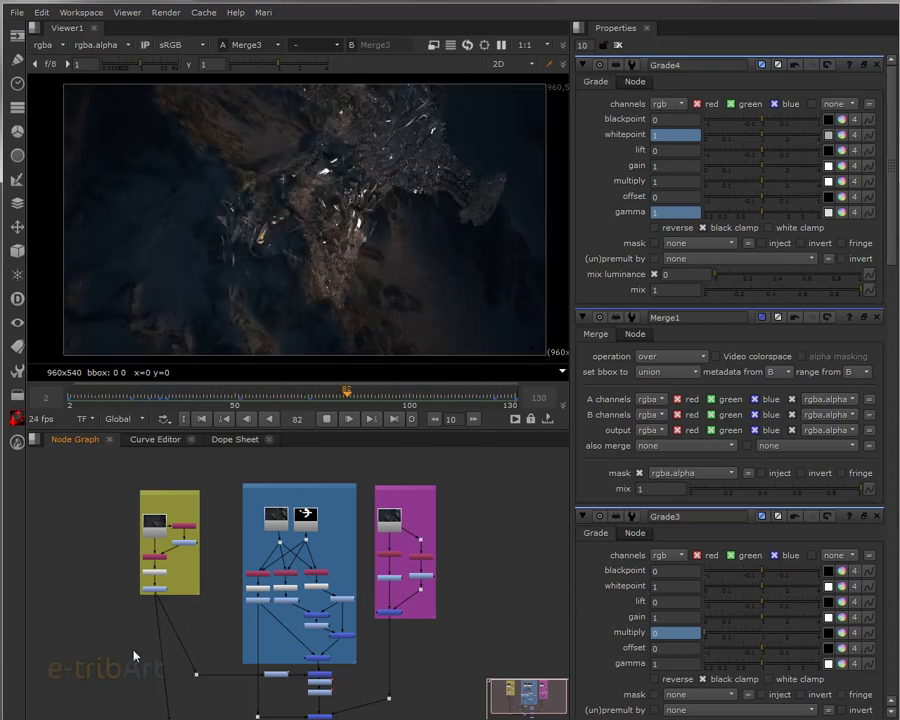
{"action": "scroll", "coordinate": [148, 640], "scroll_direction": "up", "scroll_amount": 2}
{"action": "scroll", "coordinate": [148, 640], "scroll_direction": "up", "scroll_amount": 3}
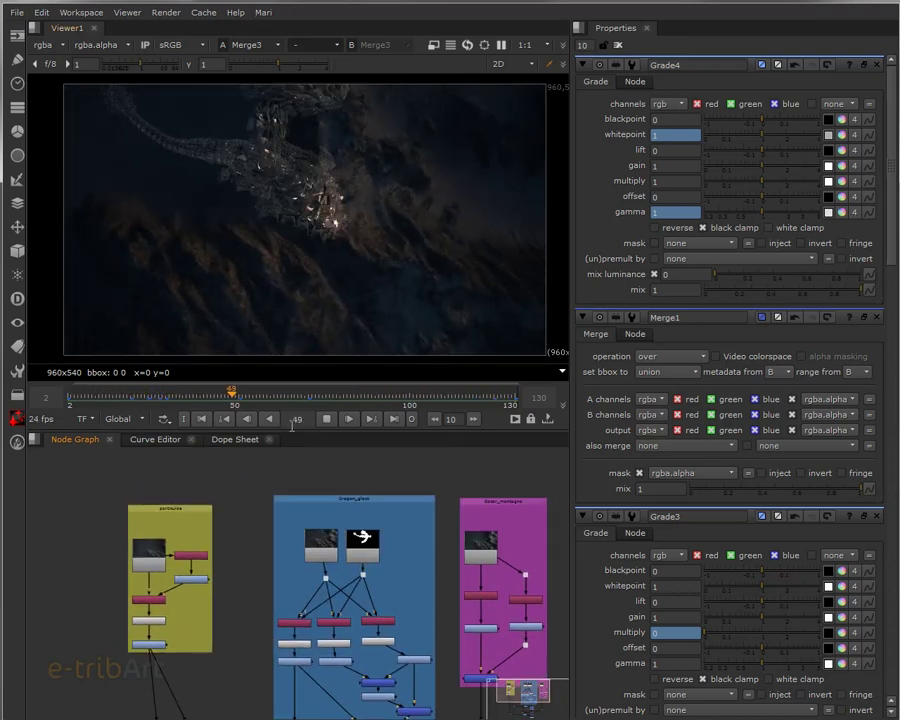
{"action": "left_click", "coordinate": [325, 420]}
{"action": "left_click", "coordinate": [106, 400]}
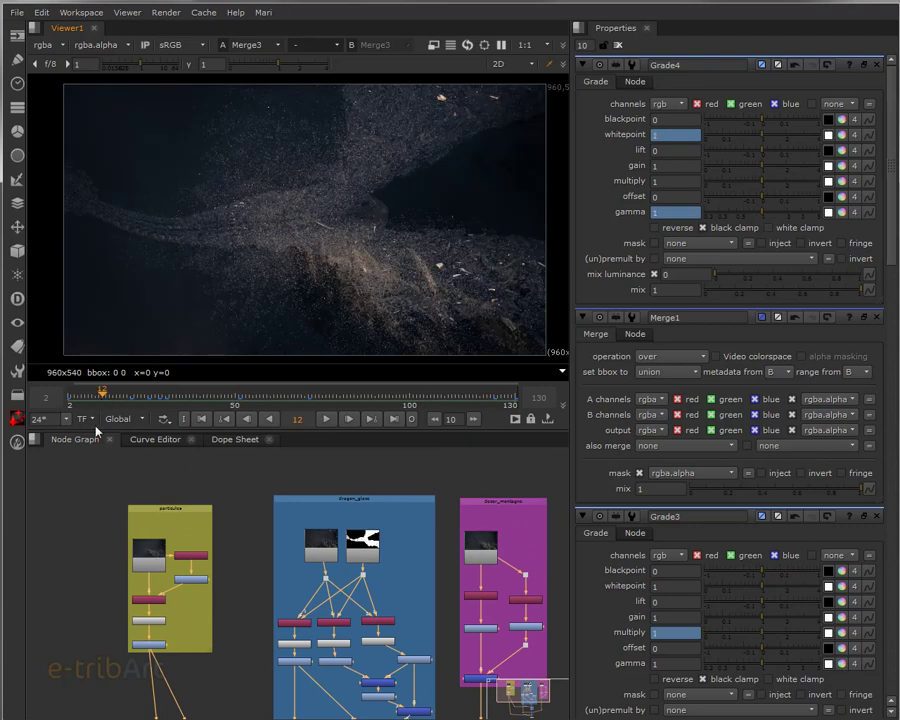
Step: Open the properties of the Read4 node (perle_glace) in the particules group
{"action": "scroll", "coordinate": [247, 572], "scroll_direction": "up", "scroll_amount": 3}
{"action": "middle_click_drag", "start_coordinate": [243, 573], "coordinate": [290, 542]}
{"action": "left_click_drag", "start_coordinate": [145, 507], "coordinate": [145, 496]}
{"action": "scroll", "coordinate": [178, 519], "scroll_direction": "up", "scroll_amount": 2}
{"action": "middle_click_drag", "start_coordinate": [171, 530], "coordinate": [217, 571]}
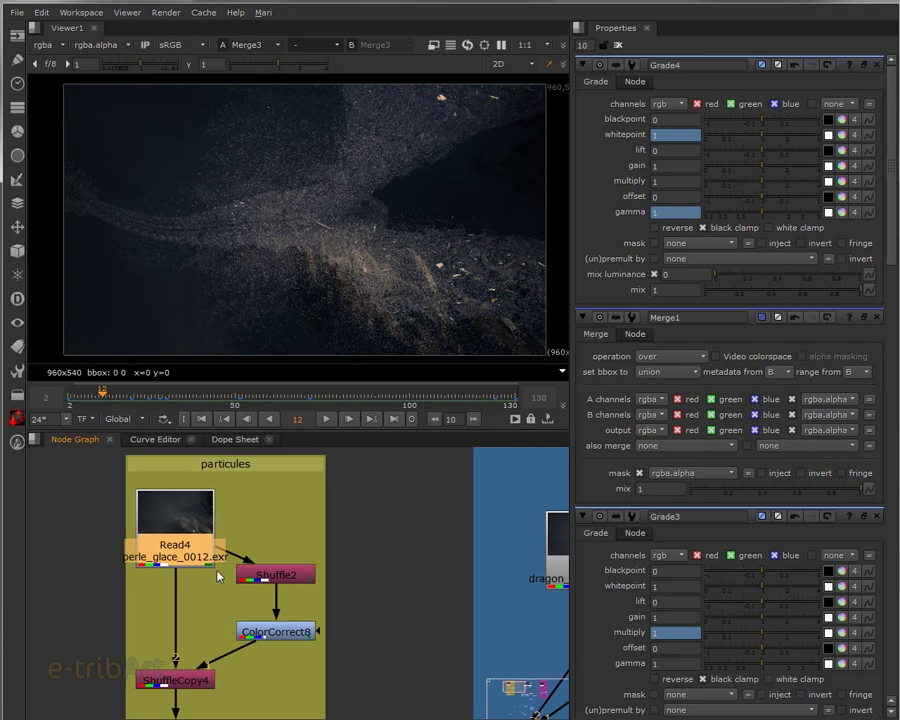
{"action": "double_click", "coordinate": [180, 524]}
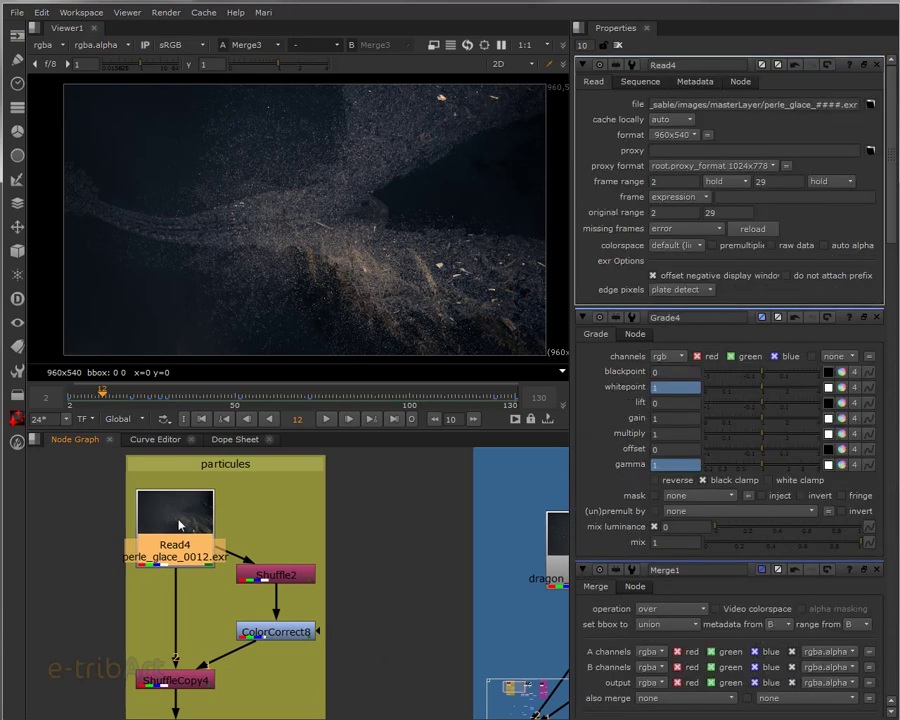
Step: Browse the image sequences in Read4's source folder without replacing its file
{"action": "left_click", "coordinate": [870, 104]}
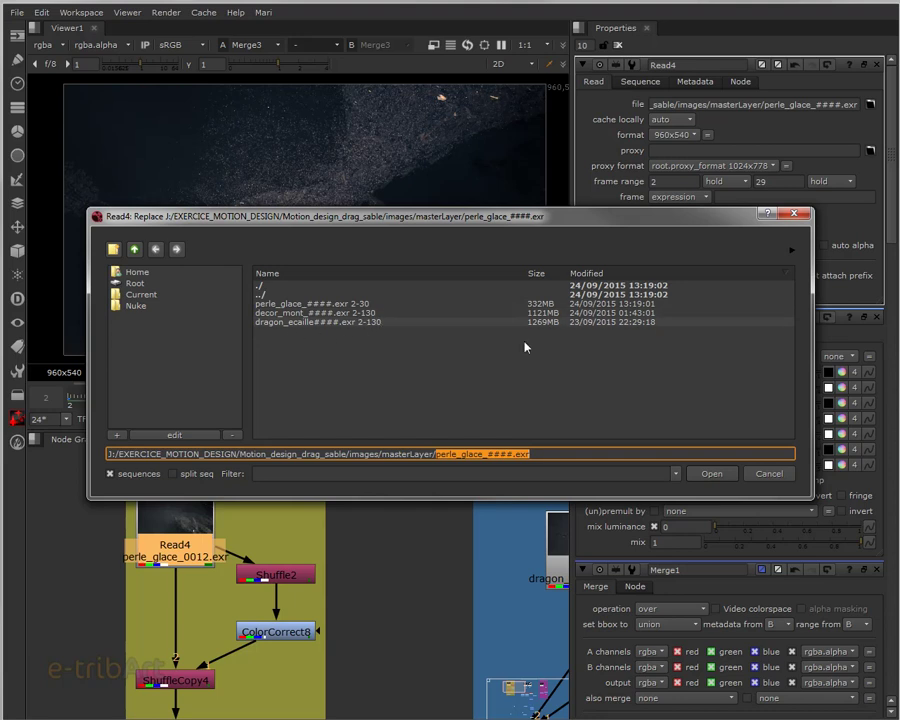
{"action": "left_click", "coordinate": [766, 476]}
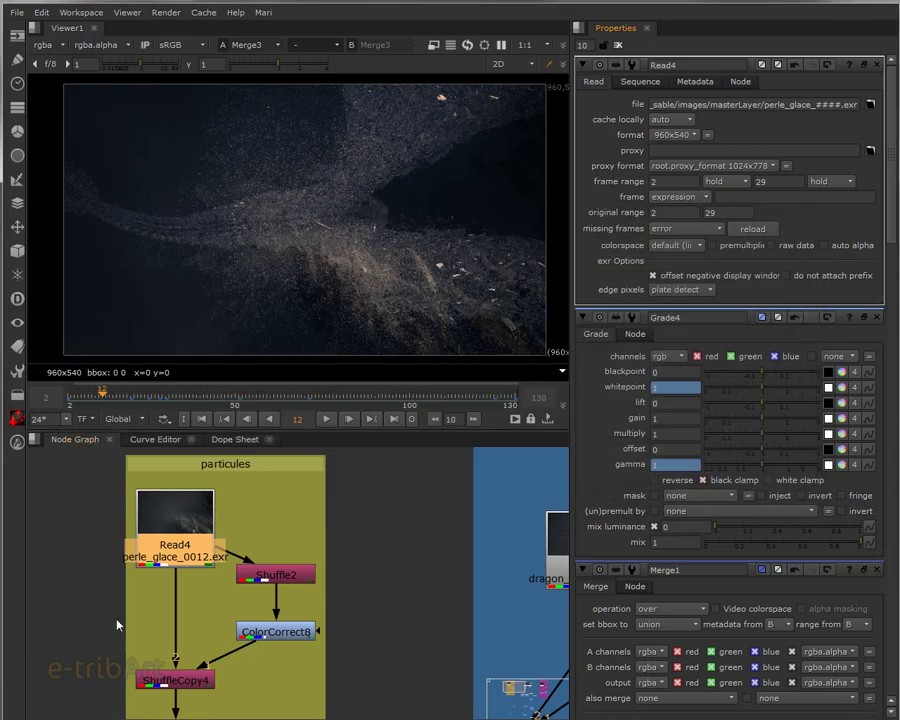
{"action": "left_click_drag", "start_coordinate": [157, 530], "coordinate": [158, 528]}
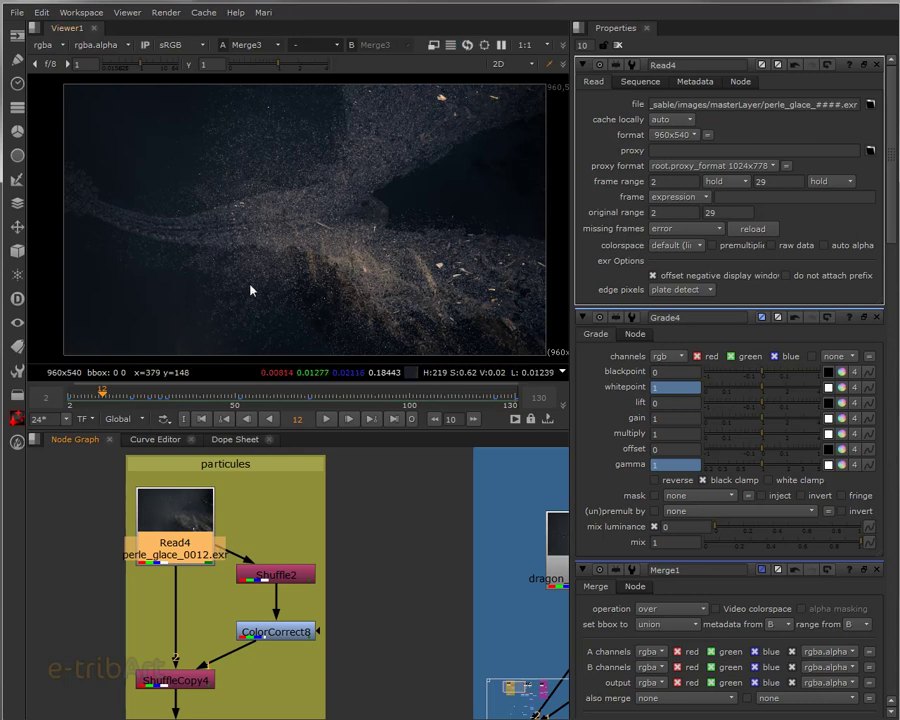
Step: Move the playhead to frame 7
{"action": "left_click", "coordinate": [84, 399]}
{"action": "mouse_move", "coordinate": [84, 401]}
{"action": "left_mouse_down"}
{"action": "mouse_move", "coordinate": [132, 403]}
{"action": "mouse_move", "coordinate": [86, 406]}
{"action": "left_mouse_up"}
Step: View the dragon_ecaille render from Read1, followed by the dragon alpha matte from Read2
{"action": "middle_click_drag", "start_coordinate": [373, 494], "coordinate": [203, 532]}
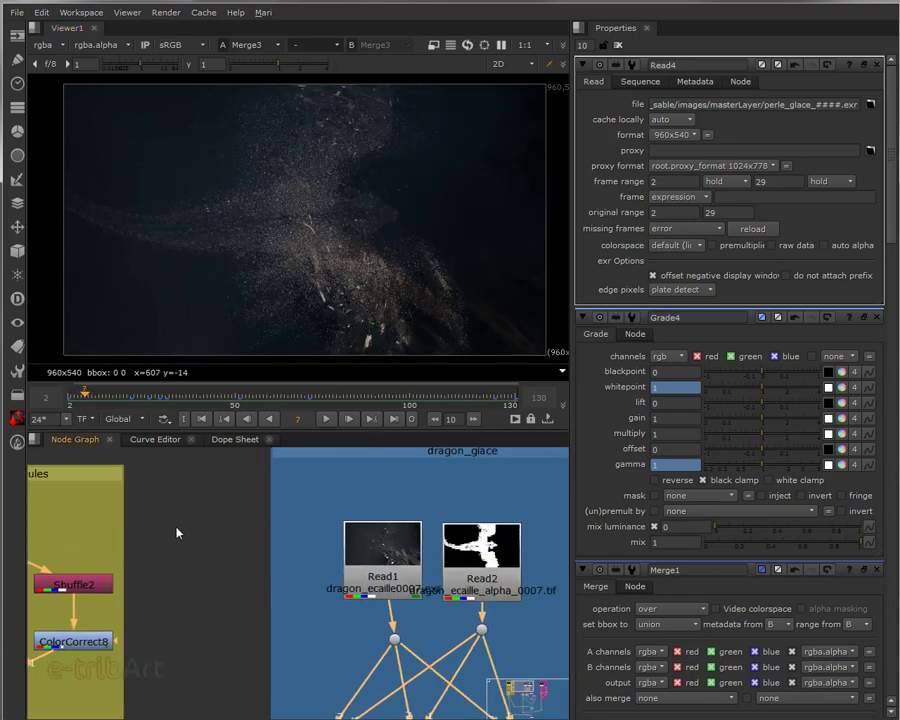
{"action": "left_click", "coordinate": [367, 542]}
{"action": "middle_click_drag", "start_coordinate": [376, 555], "coordinate": [366, 456]}
{"action": "middle_click_drag", "start_coordinate": [381, 627], "coordinate": [373, 503]}
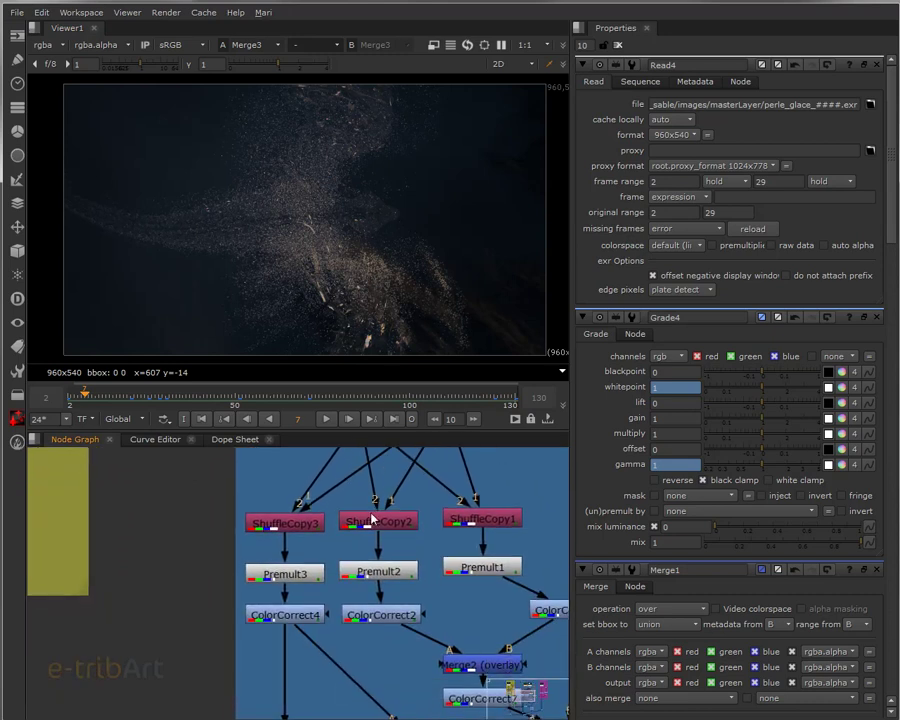
{"action": "middle_click_drag", "start_coordinate": [378, 614], "coordinate": [384, 719]}
{"action": "middle_click_drag", "start_coordinate": [339, 458], "coordinate": [349, 525]}
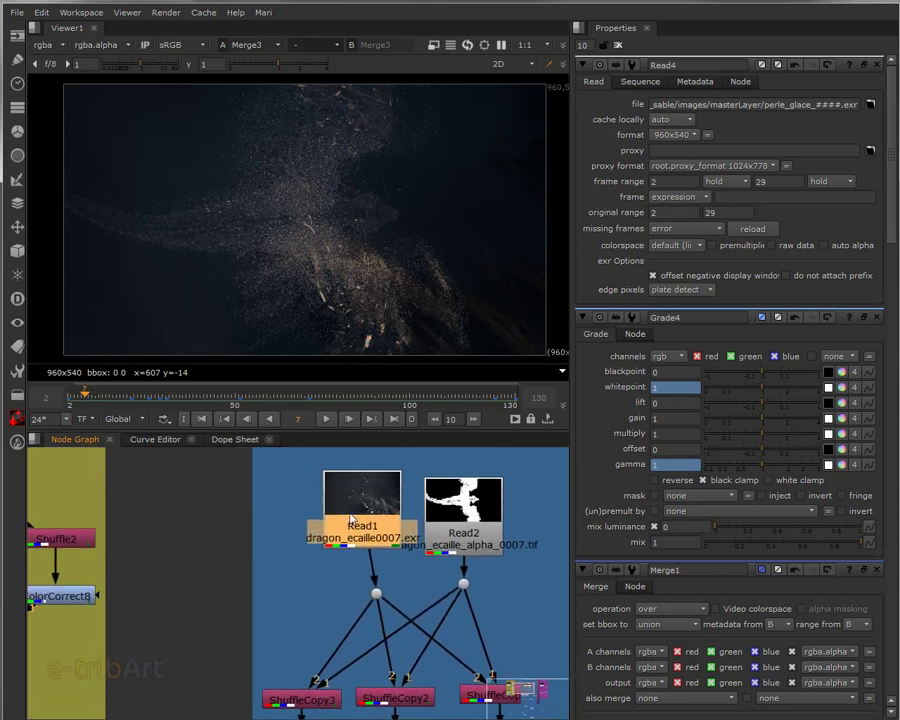
{"action": "key", "text": "1"}
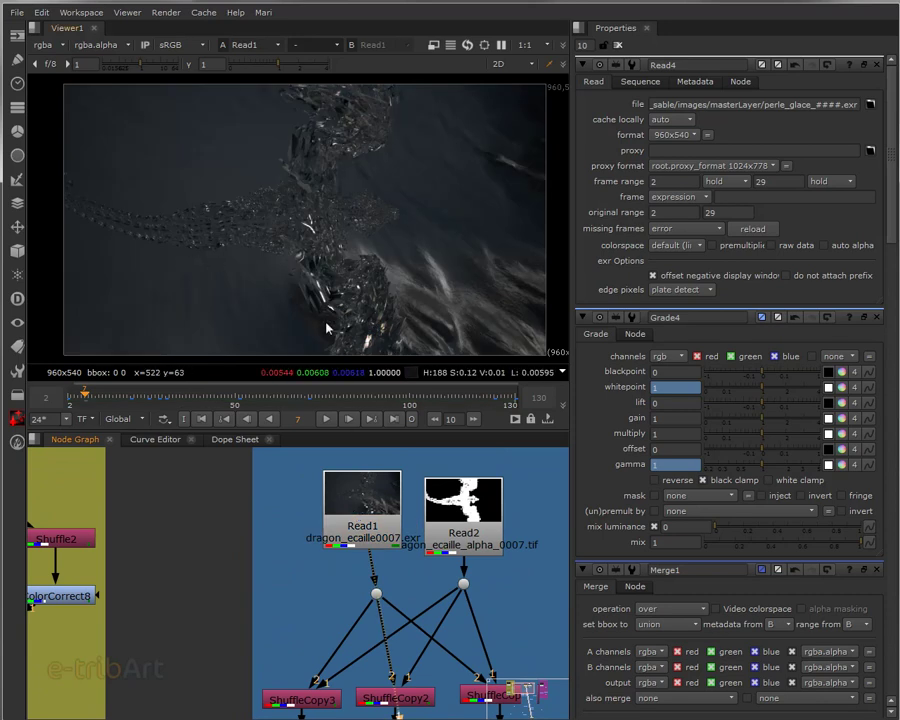
{"action": "left_click", "coordinate": [468, 540]}
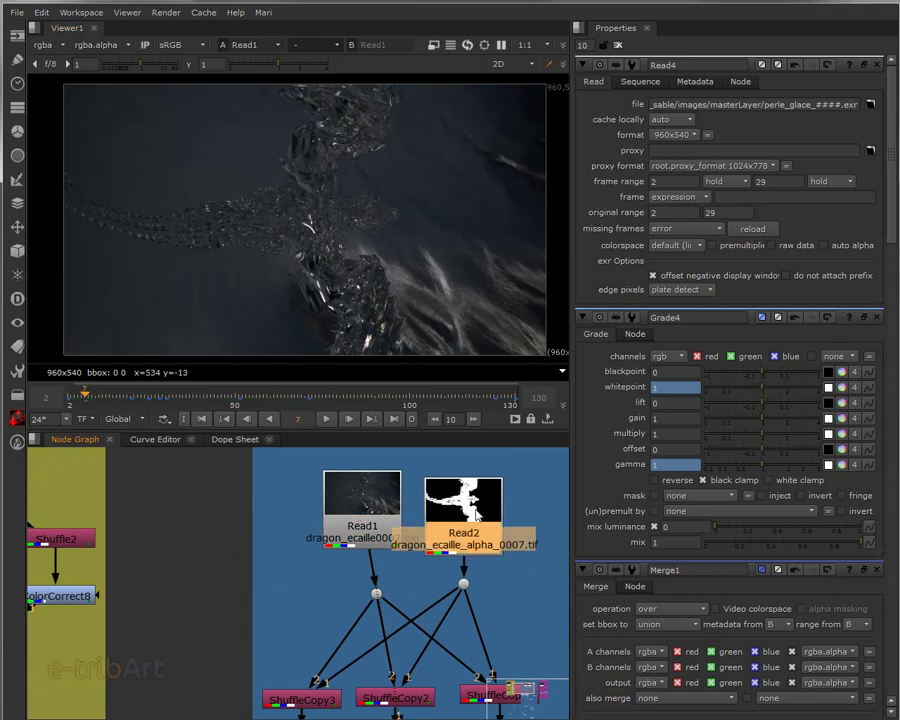
{"action": "key", "text": "1"}
Step: View the output of ColorCorrect4, followed by that of ColorCorrect2, in the dragon_glace group
{"action": "middle_click_drag", "start_coordinate": [400, 605], "coordinate": [395, 484]}
{"action": "middle_click_drag", "start_coordinate": [397, 640], "coordinate": [396, 568]}
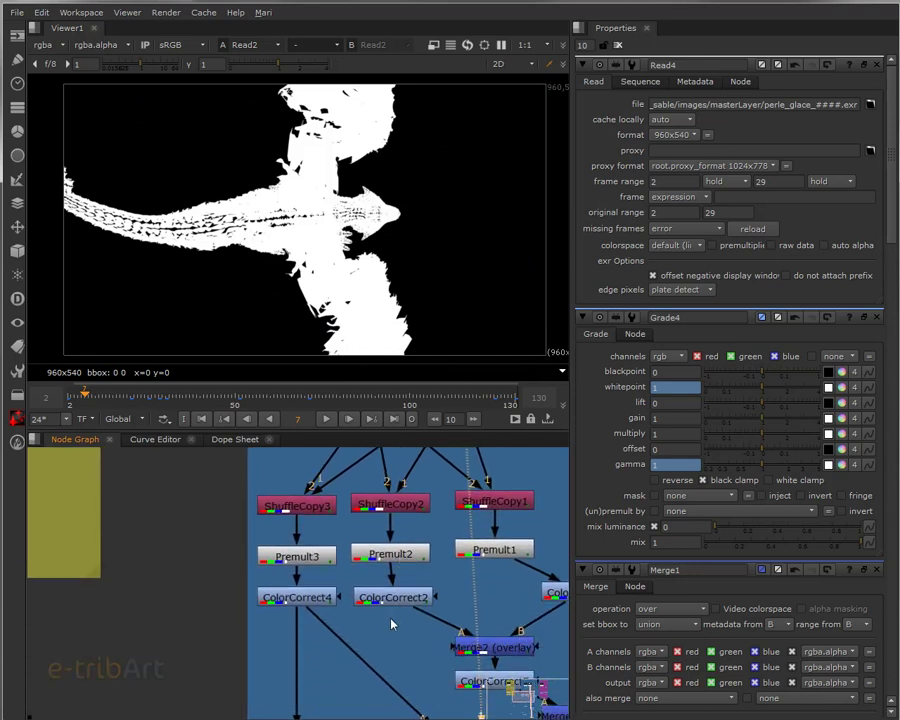
{"action": "left_click", "coordinate": [323, 601]}
{"action": "key", "text": "1"}
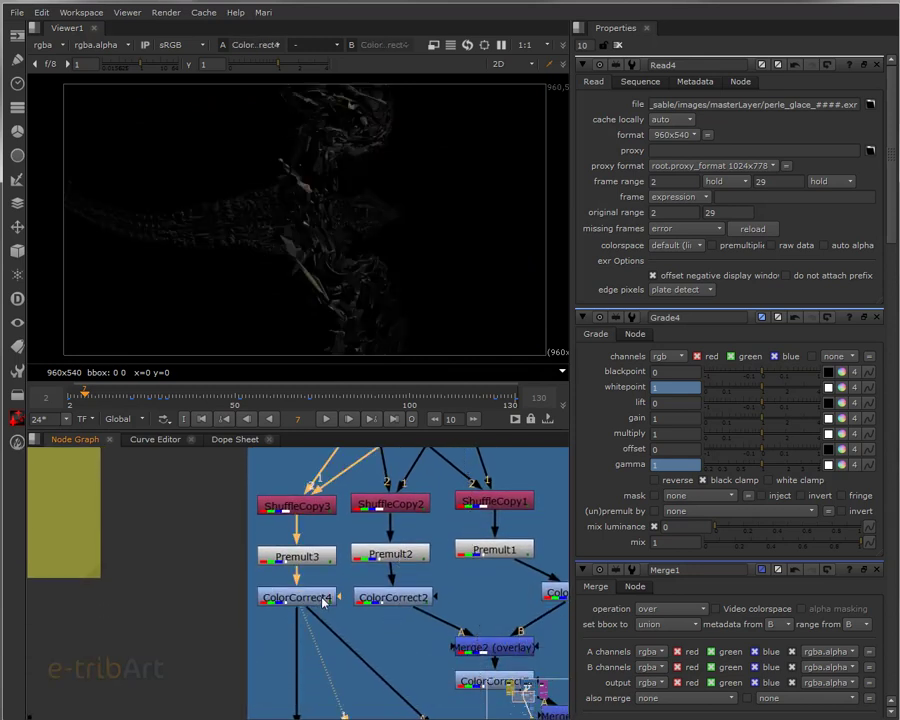
{"action": "left_click", "coordinate": [400, 602]}
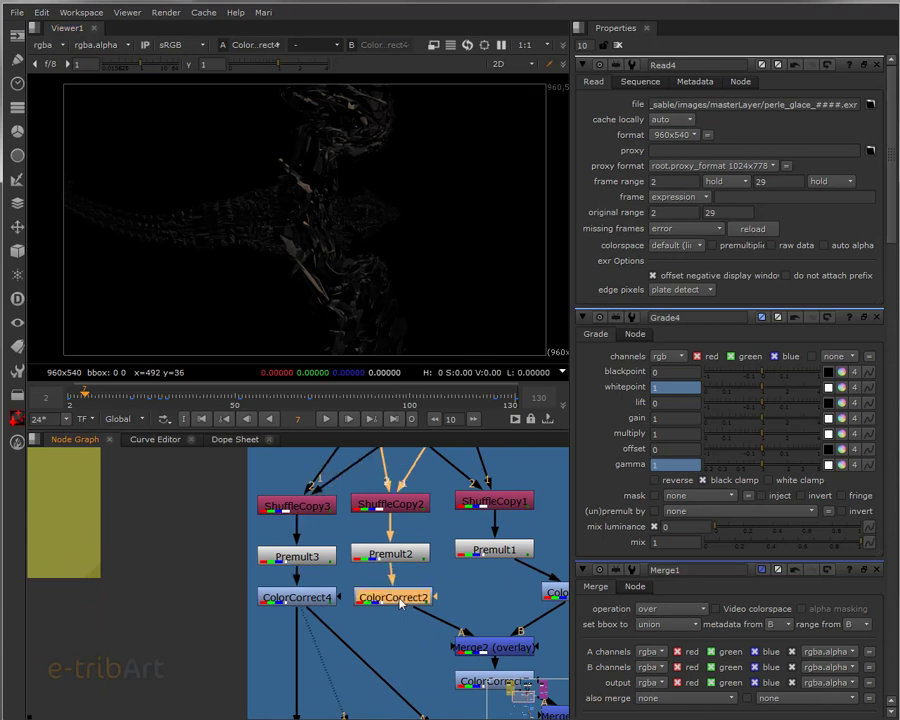
{"action": "key", "text": "1"}
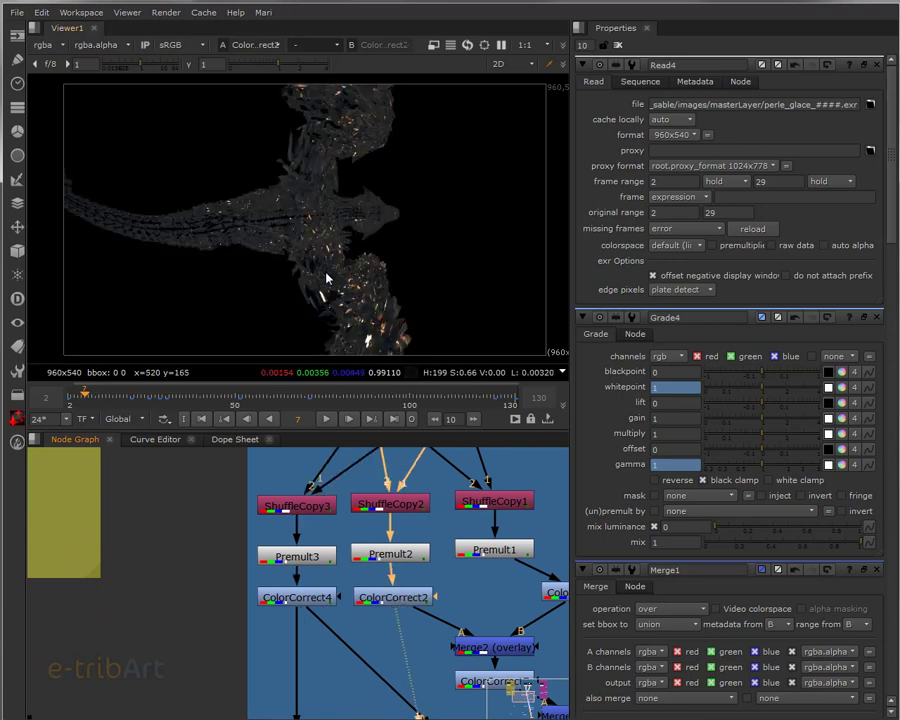
Step: View the mountain background render from Read3 (decor_mont) in the purple group
{"action": "middle_click_drag", "start_coordinate": [405, 592], "coordinate": [277, 669]}
{"action": "left_click", "coordinate": [421, 560]}
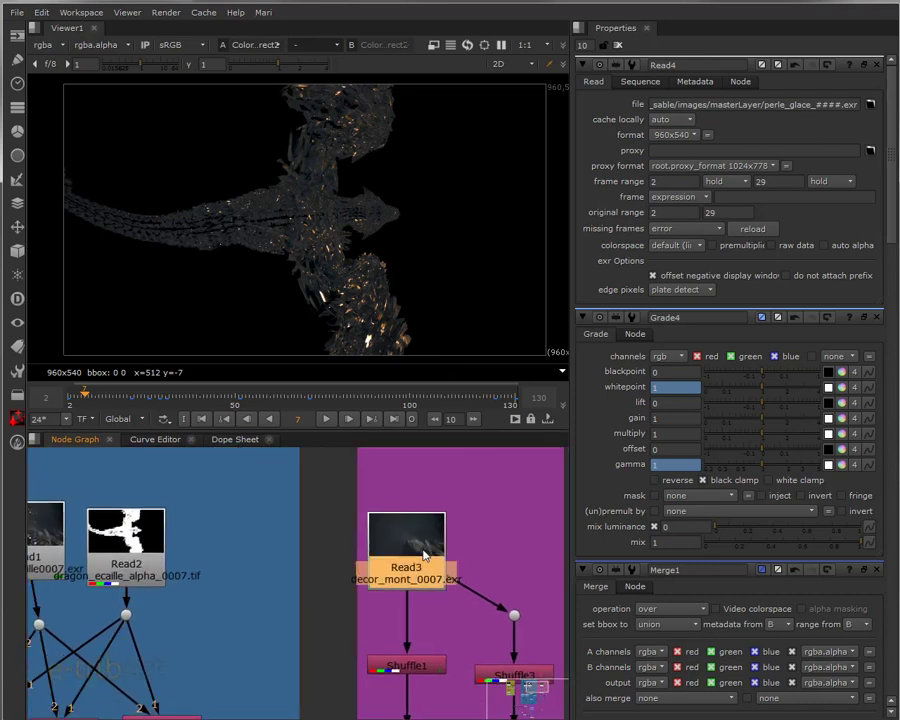
{"action": "key", "text": "1"}
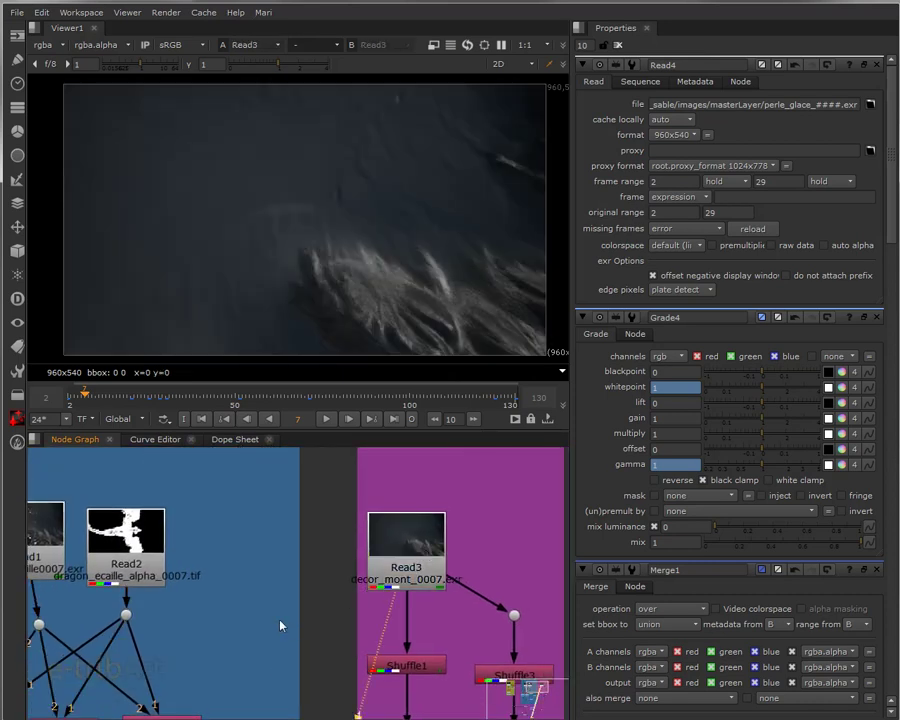
Step: Examine how Read1 and Read2 connect to the ShuffleCopy nodes in the dragon_glace group, focusing on ShuffleCopy3
{"action": "middle_click_drag", "start_coordinate": [298, 624], "coordinate": [600, 499]}
{"action": "scroll", "coordinate": [270, 555], "scroll_direction": "down", "scroll_amount": 1}
{"action": "middle_click_drag", "start_coordinate": [178, 548], "coordinate": [286, 629]}
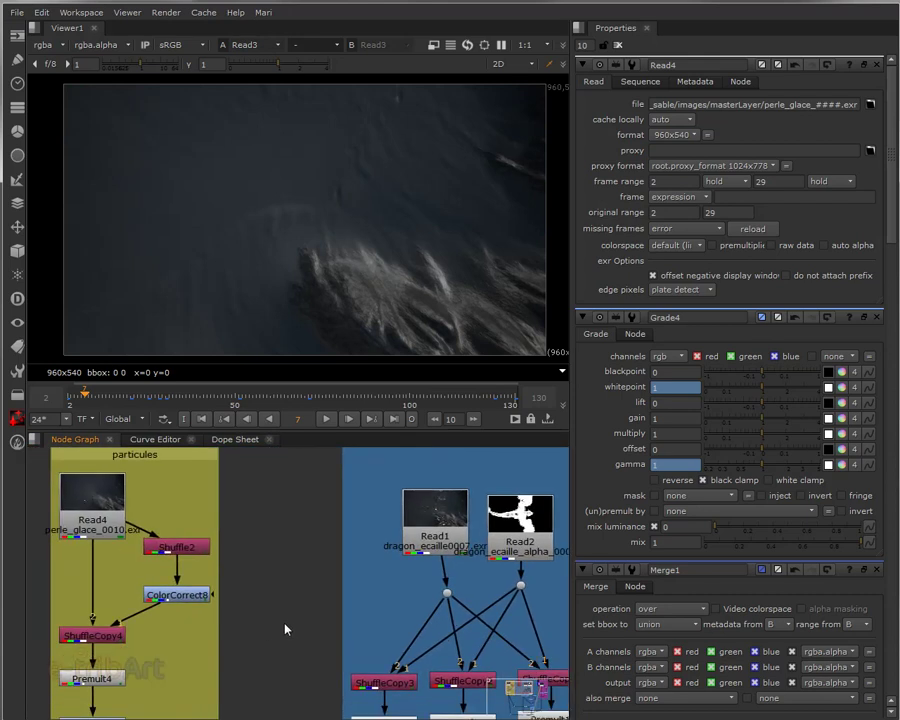
{"action": "middle_click_drag", "start_coordinate": [242, 600], "coordinate": [181, 606]}
{"action": "scroll", "coordinate": [303, 621], "scroll_direction": "down", "scroll_amount": 1}
{"action": "scroll", "coordinate": [362, 619], "scroll_direction": "up", "scroll_amount": 2}
{"action": "middle_click_drag", "start_coordinate": [362, 619], "coordinate": [306, 497]}
{"action": "left_click", "coordinate": [300, 566]}
{"action": "left_click", "coordinate": [377, 549]}
{"action": "scroll", "coordinate": [321, 610], "scroll_direction": "up", "scroll_amount": 1}
{"action": "middle_click_drag", "start_coordinate": [297, 620], "coordinate": [309, 645]}
{"action": "left_click", "coordinate": [206, 646]}
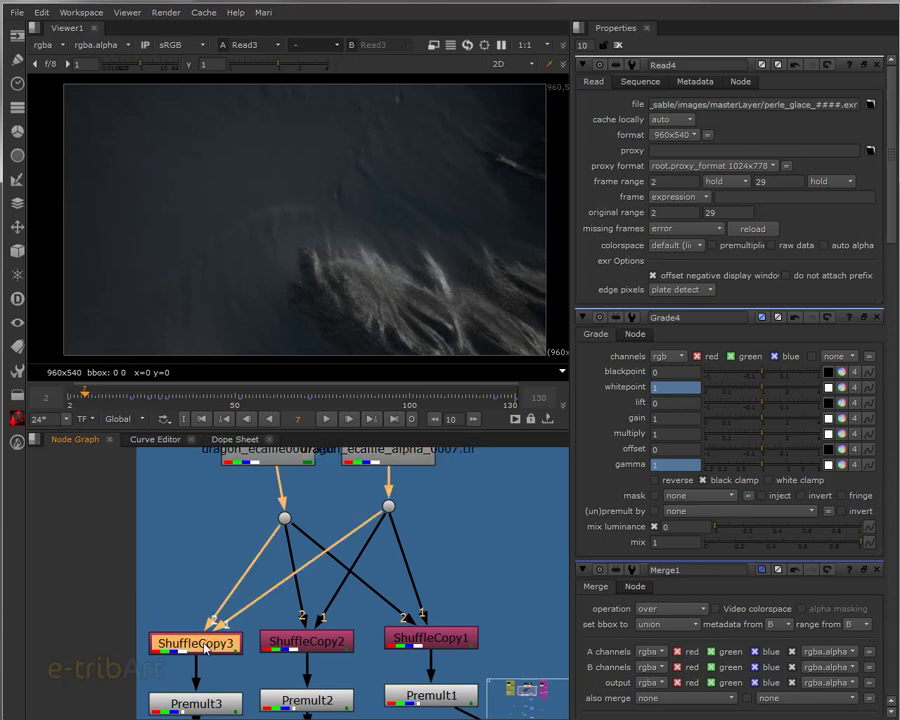
{"action": "middle_click_drag", "start_coordinate": [323, 576], "coordinate": [341, 622]}
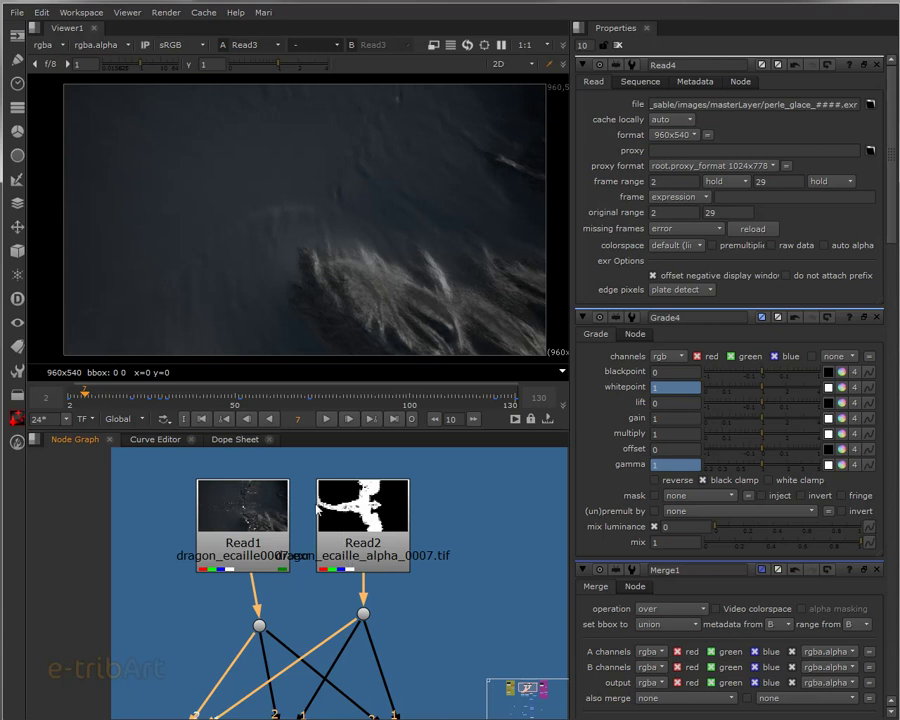
{"action": "middle_click_drag", "start_coordinate": [296, 622], "coordinate": [313, 549]}
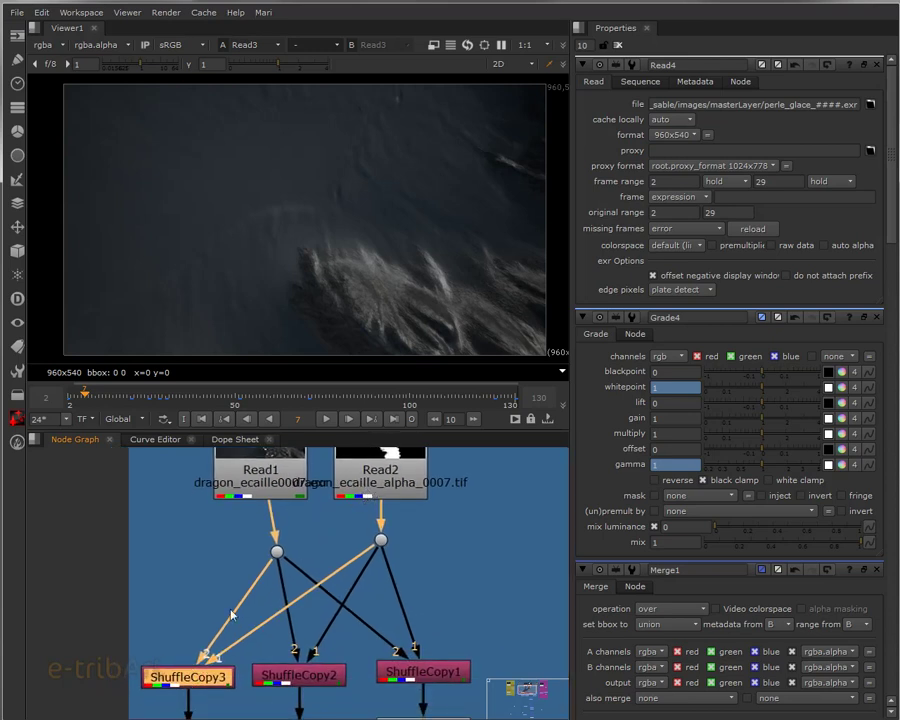
{"action": "middle_click_drag", "start_coordinate": [267, 572], "coordinate": [322, 487]}
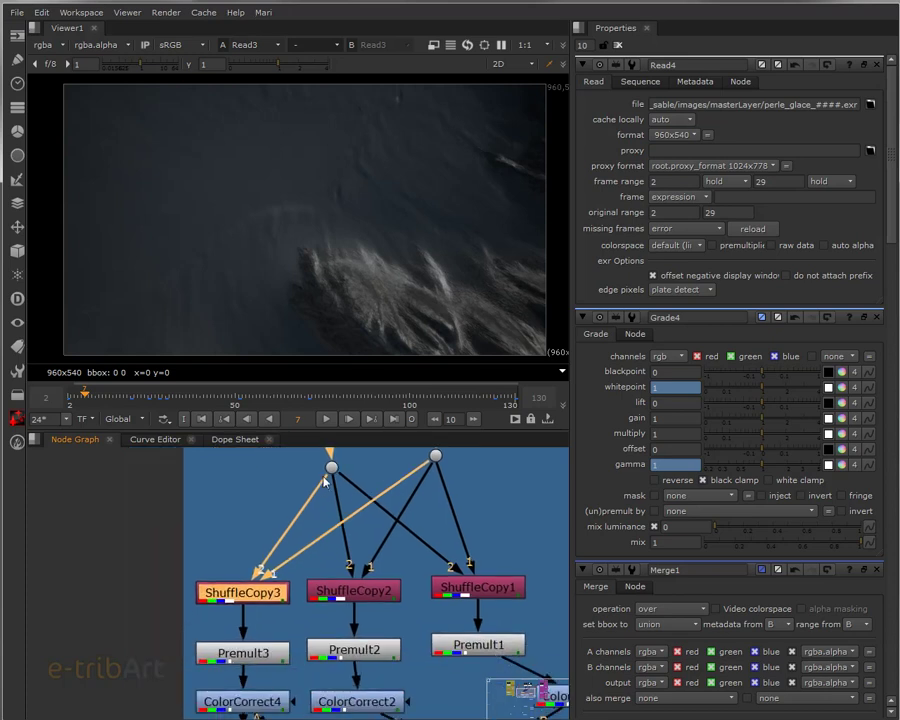
Step: Open ShuffleCopy3's properties and review how it combines the lighting pass with the alpha from Read2
{"action": "middle_click_drag", "start_coordinate": [278, 549], "coordinate": [244, 638]}
{"action": "double_click", "coordinate": [250, 626]}
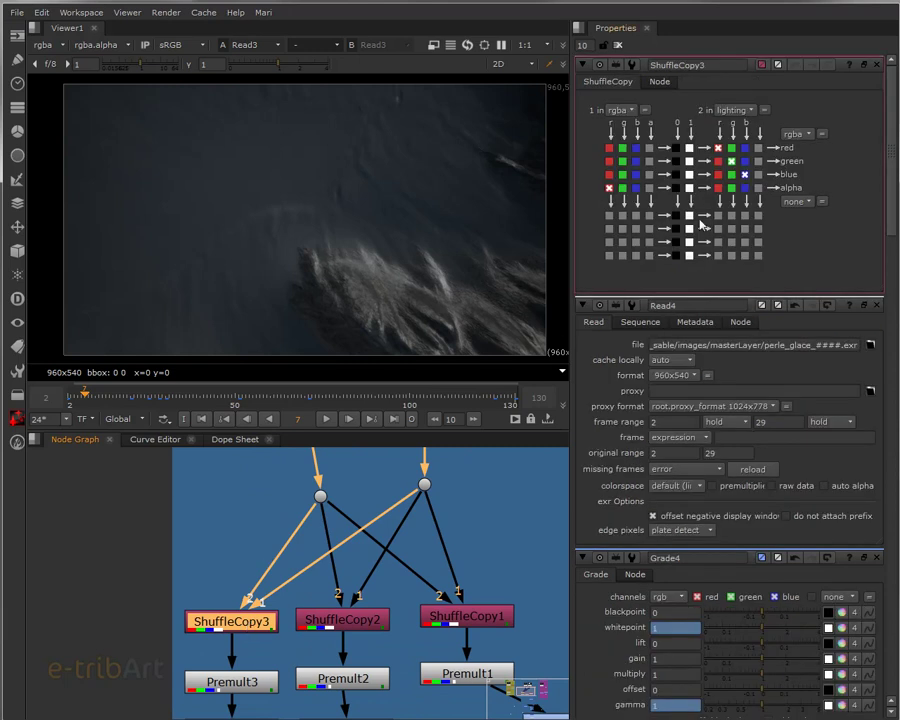
{"action": "middle_click_drag", "start_coordinate": [290, 579], "coordinate": [283, 659]}
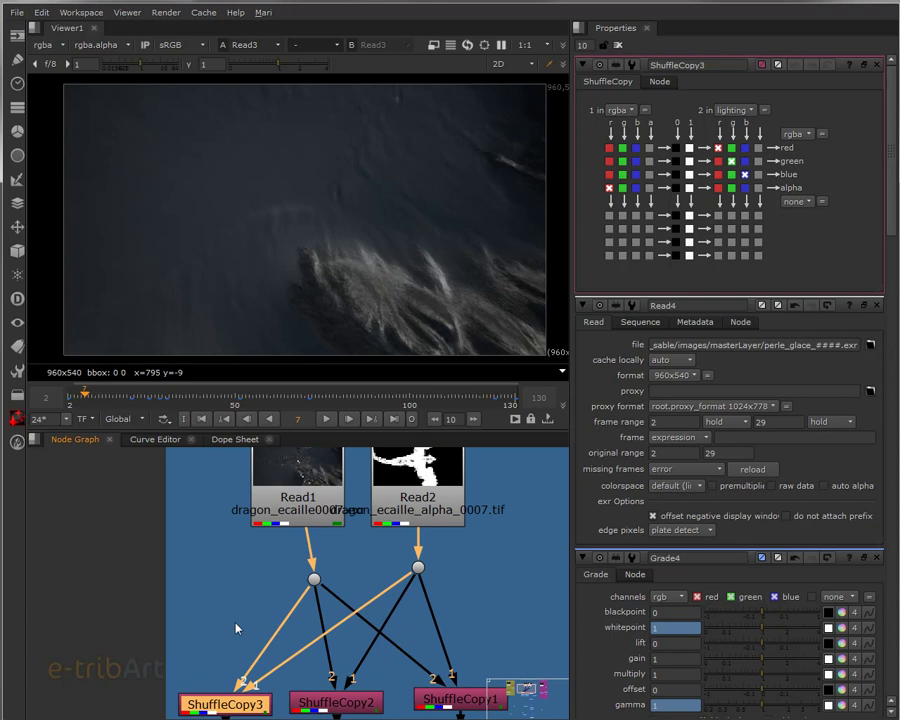
{"action": "middle_click_drag", "start_coordinate": [237, 625], "coordinate": [231, 629]}
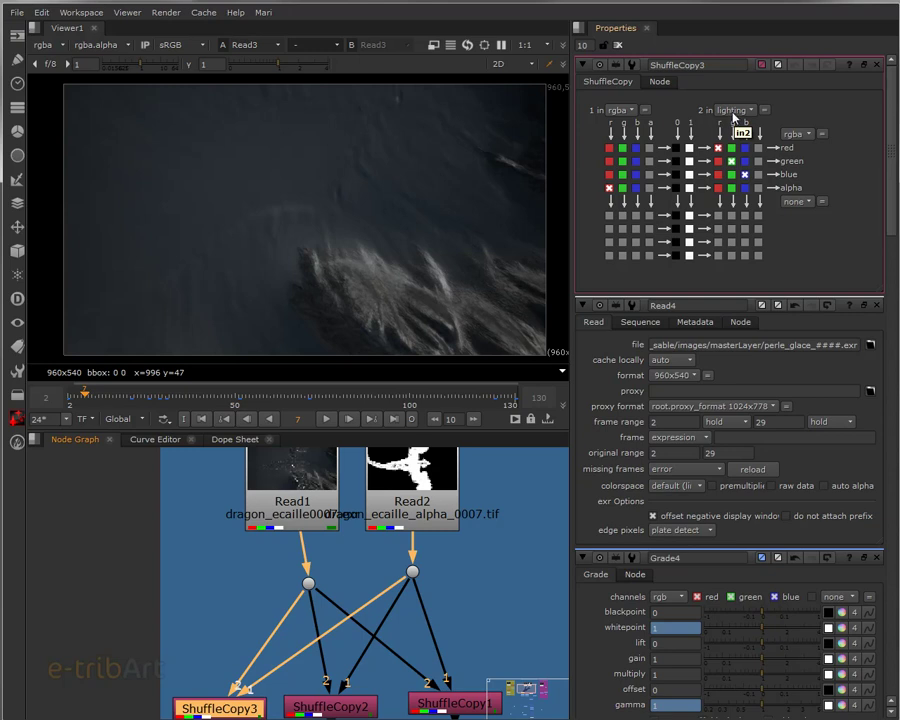
{"action": "left_click", "coordinate": [745, 175]}
{"action": "middle_click_drag", "start_coordinate": [269, 626], "coordinate": [268, 595]}
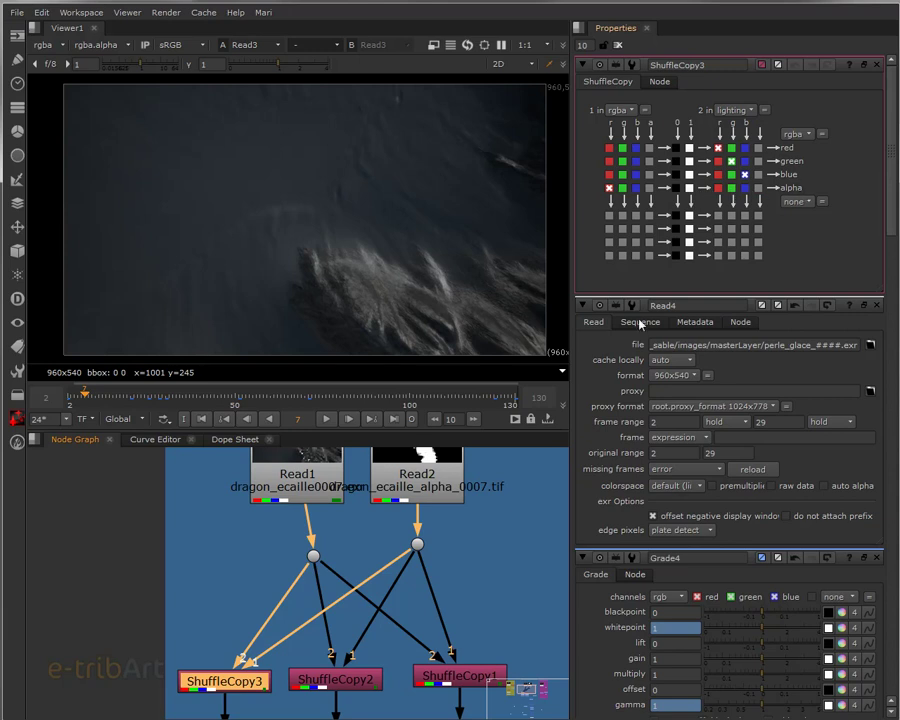
Step: View Premult3's output and check its alpha channel before returning to the colour view
{"action": "middle_click_drag", "start_coordinate": [302, 576], "coordinate": [366, 466]}
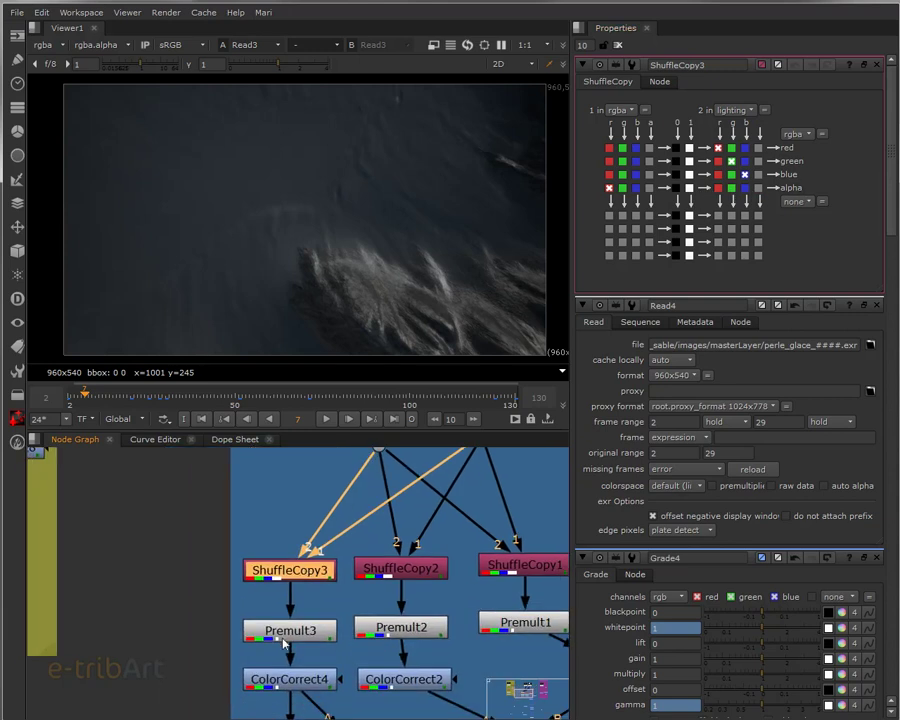
{"action": "left_click", "coordinate": [284, 643]}
{"action": "key", "text": "1"}
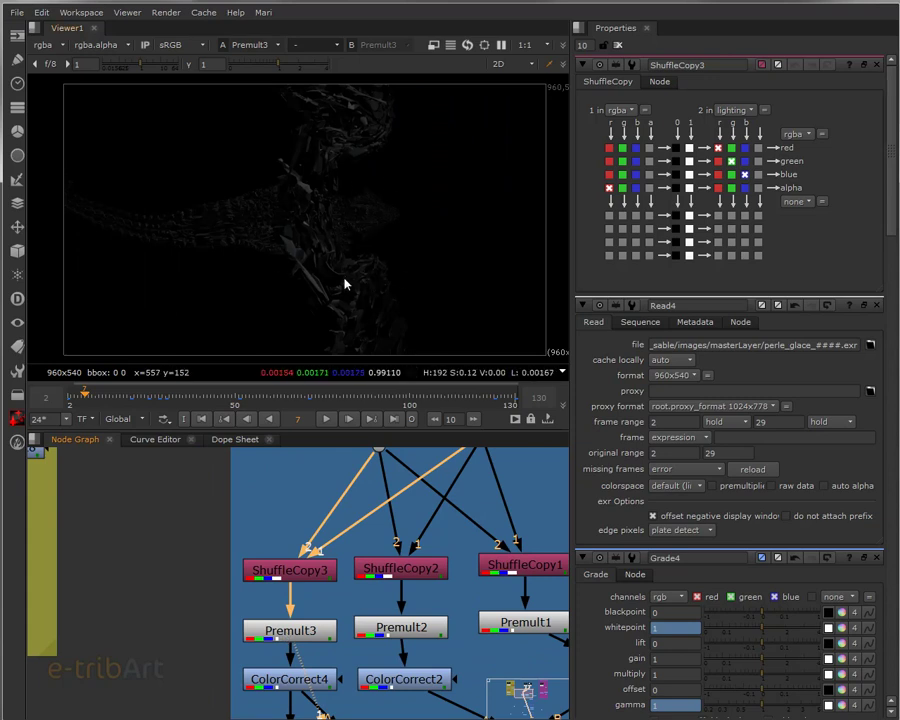
{"action": "key", "text": "a"}
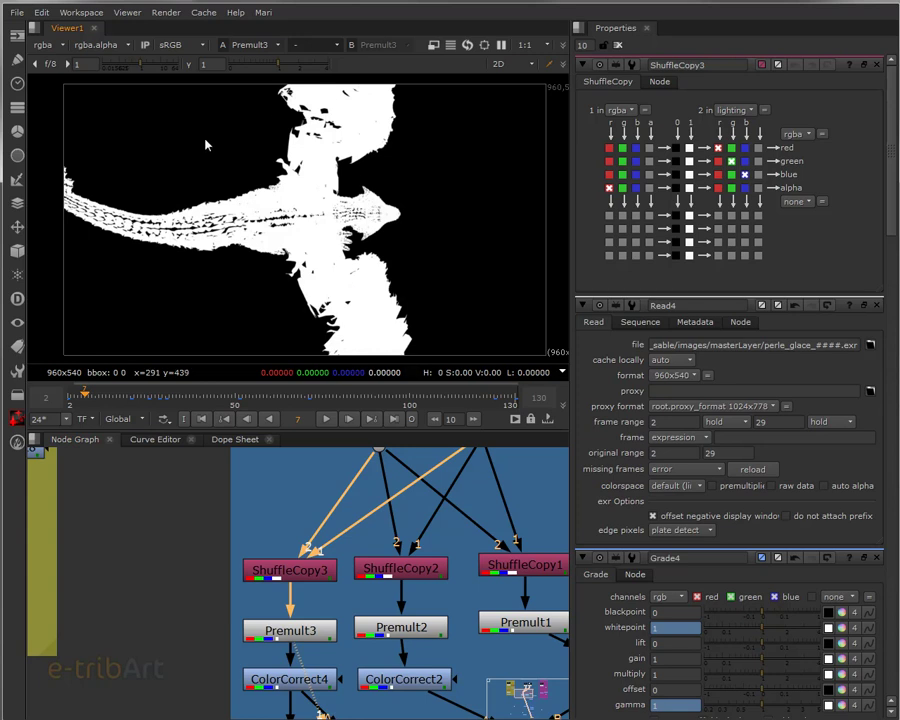
{"action": "left_click", "coordinate": [310, 626]}
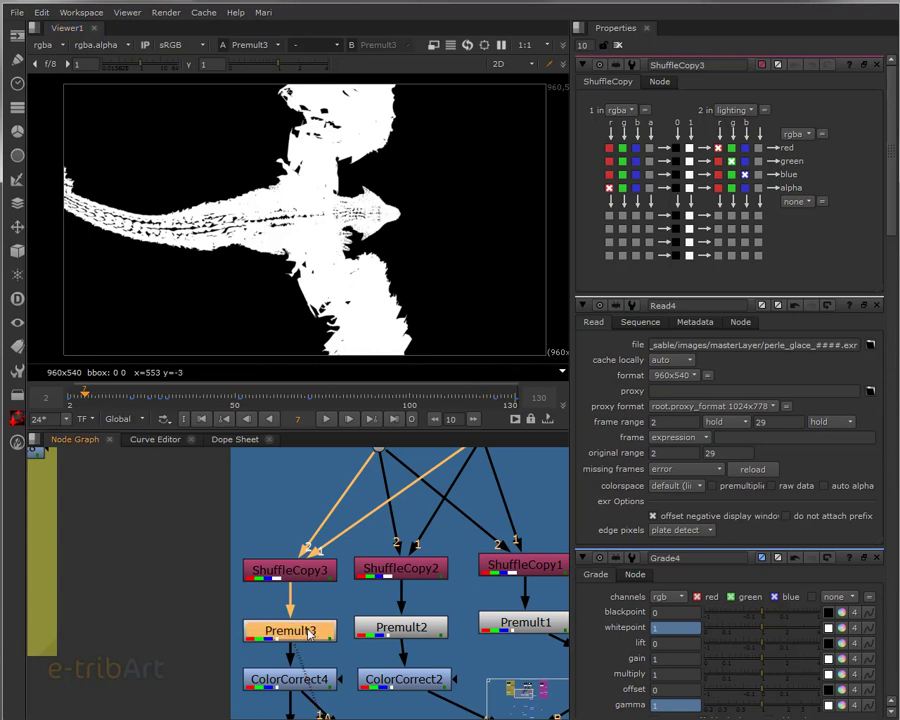
{"action": "key", "text": "a"}
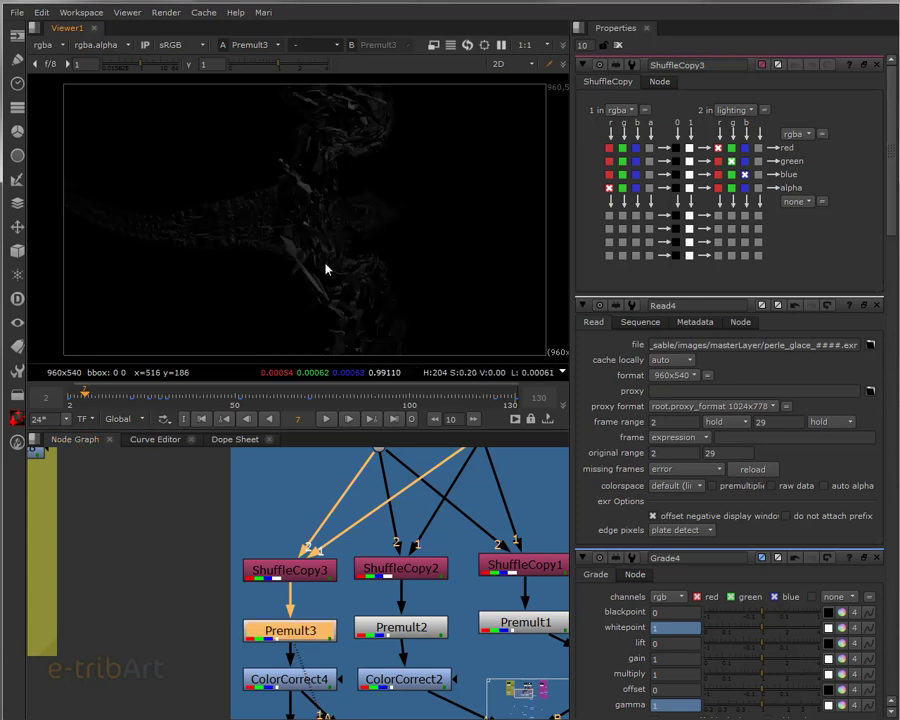
Step: View the colour-corrected lighting pass at ColorCorrect4
{"action": "left_click", "coordinate": [283, 682]}
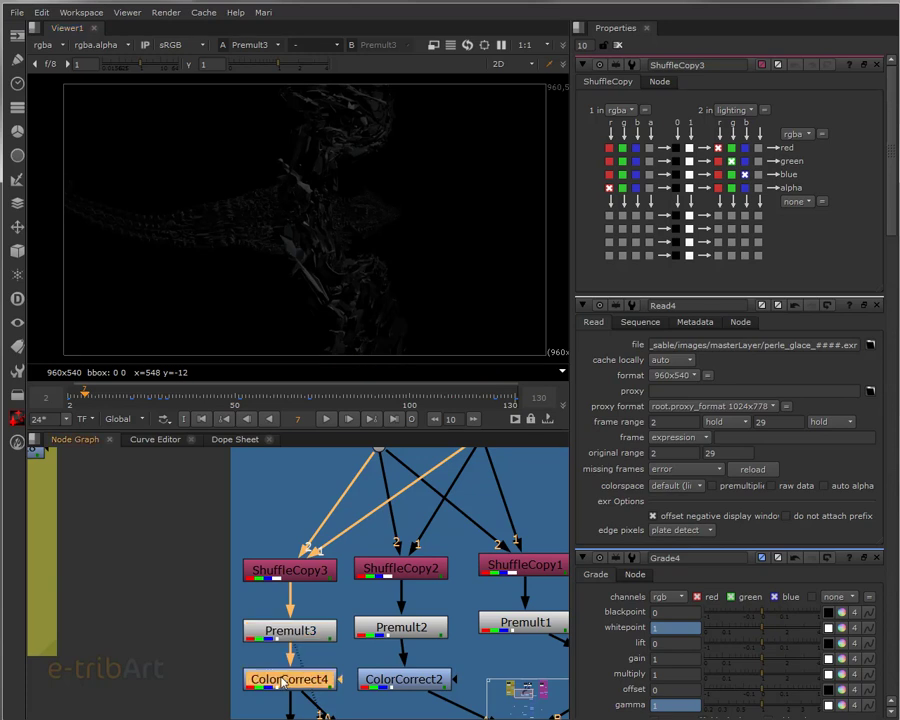
{"action": "key", "text": "1"}
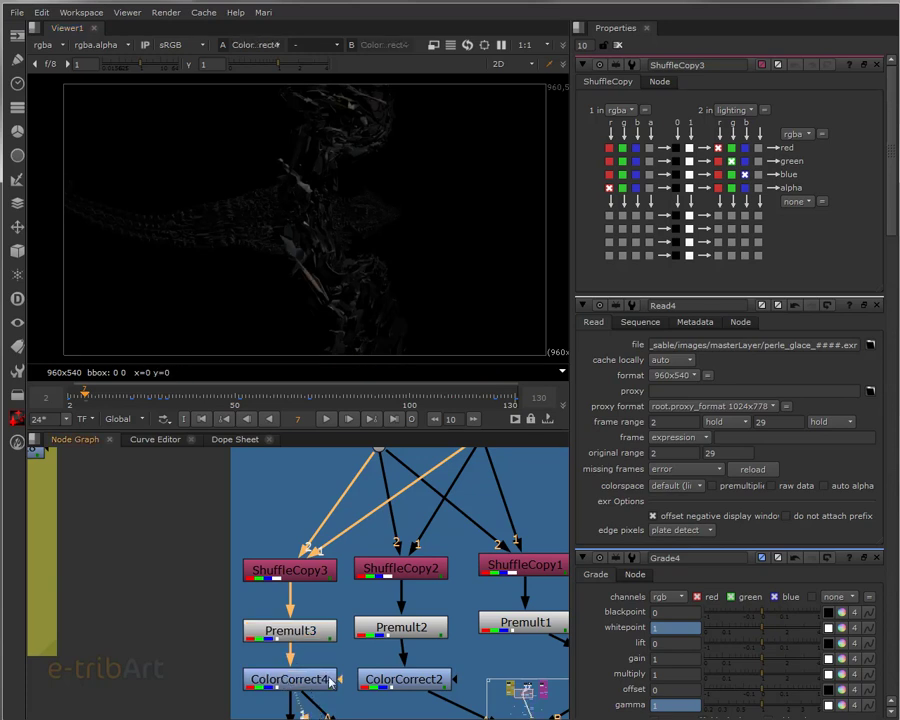
Step: View ShuffleCopy2's output and open its properties to review how it combines the refract pass with the alpha
{"action": "middle_click_drag", "start_coordinate": [422, 591], "coordinate": [295, 650]}
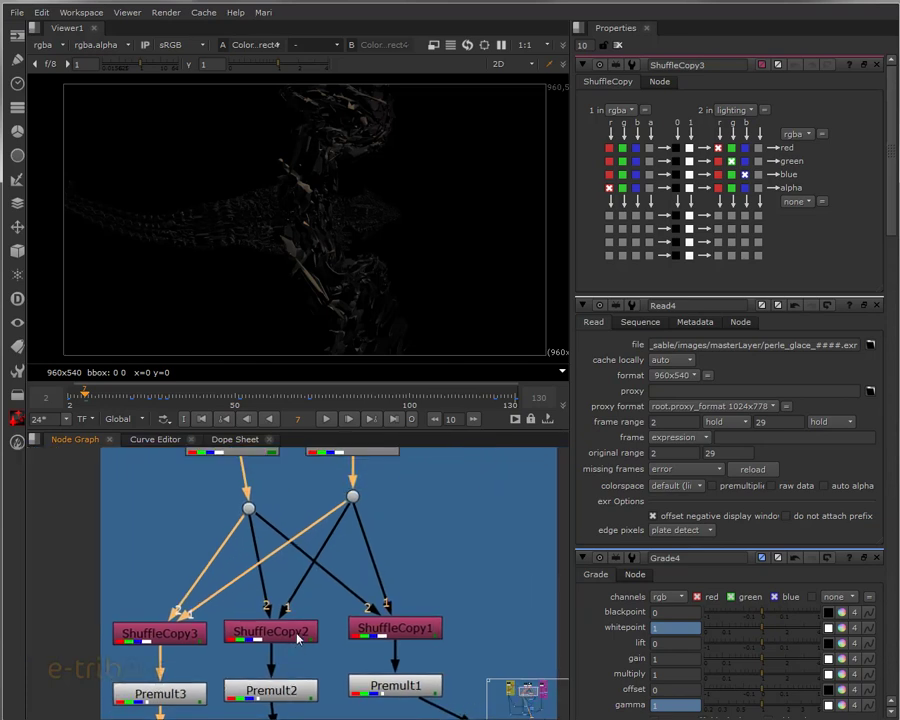
{"action": "left_click", "coordinate": [297, 640]}
{"action": "key", "text": "1"}
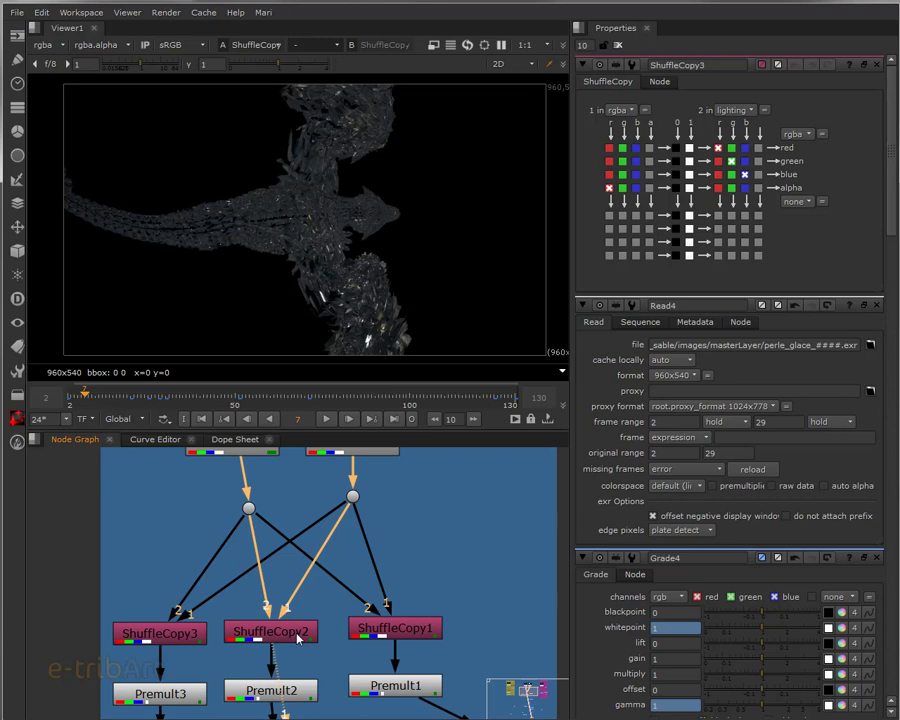
{"action": "double_click", "coordinate": [297, 635]}
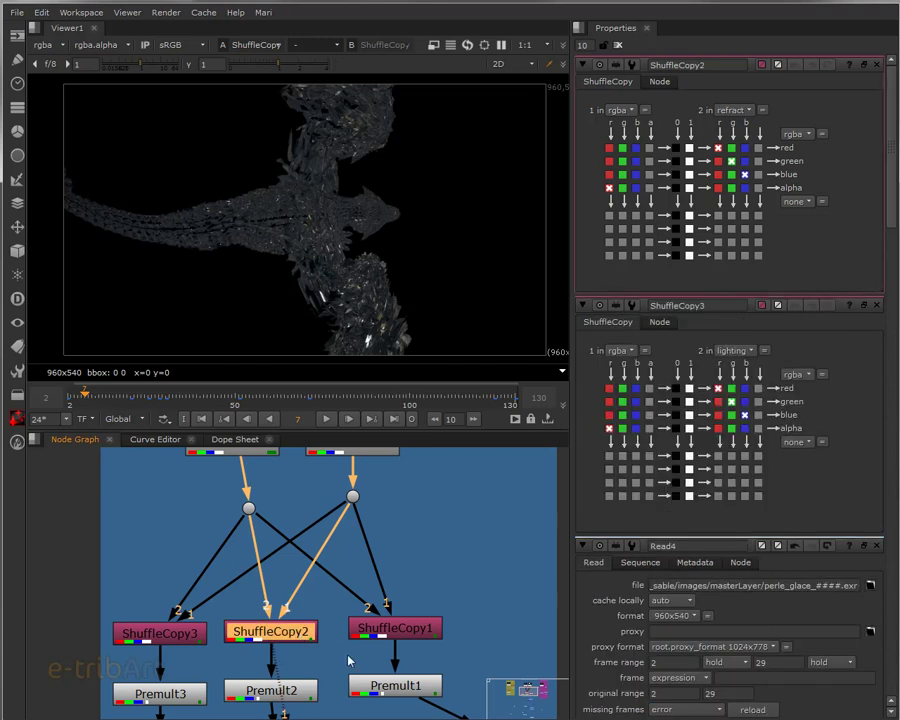
Step: View Premult2's output, check its alpha channel and return to the colour view
{"action": "middle_click_drag", "start_coordinate": [282, 666], "coordinate": [292, 590]}
{"action": "left_click", "coordinate": [292, 611]}
{"action": "key", "text": "1"}
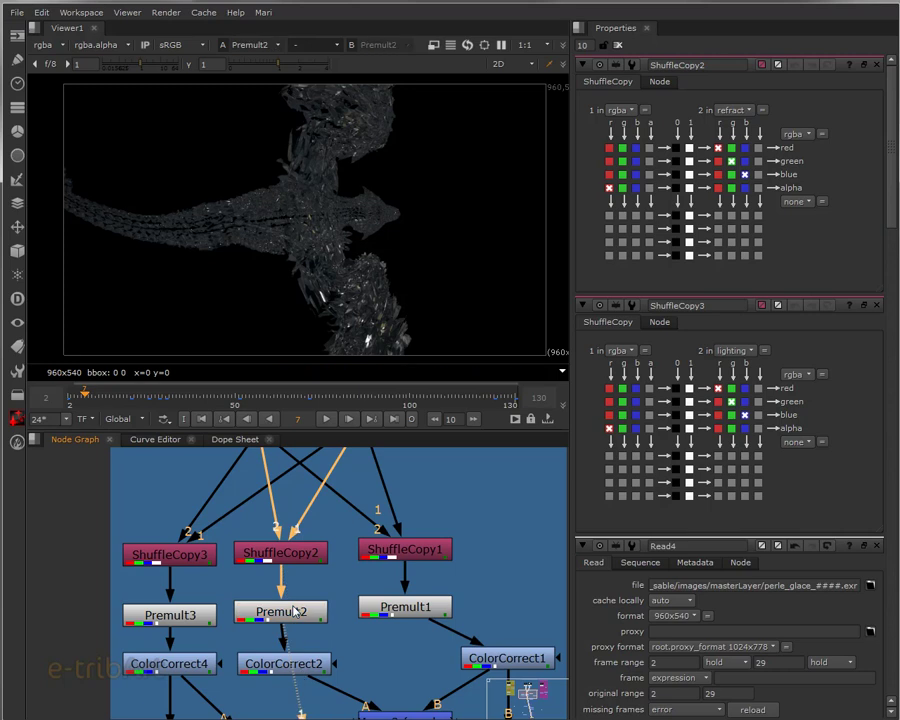
{"action": "key", "text": "a"}
{"action": "key", "text": "a"}
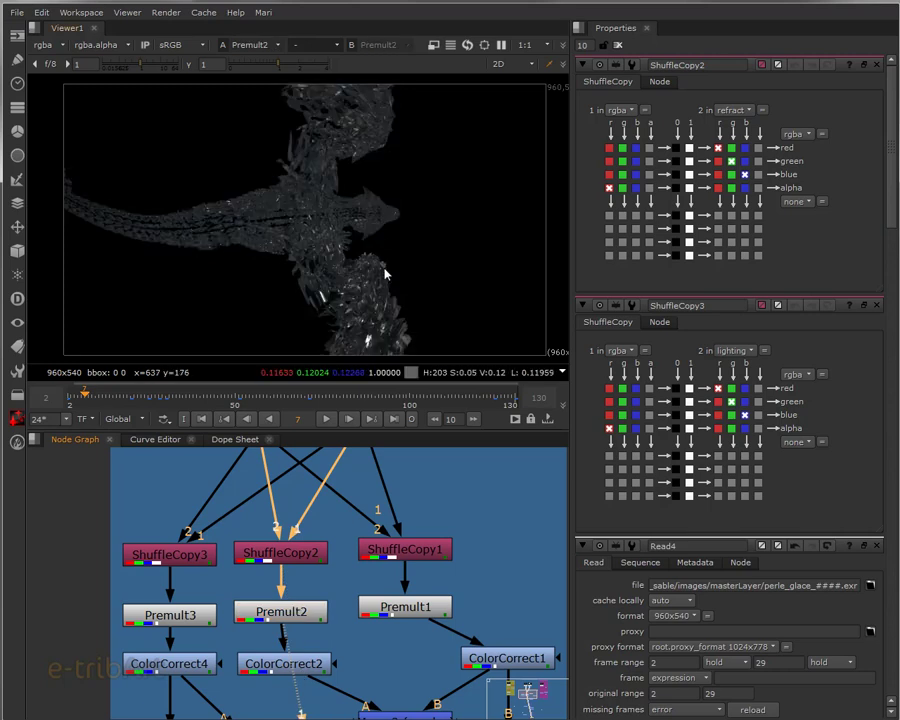
Step: View the colour-corrected refract pass at ColorCorrect2 and inspect the highlights on the dragon
{"action": "left_click", "coordinate": [320, 663]}
{"action": "key", "text": "1"}
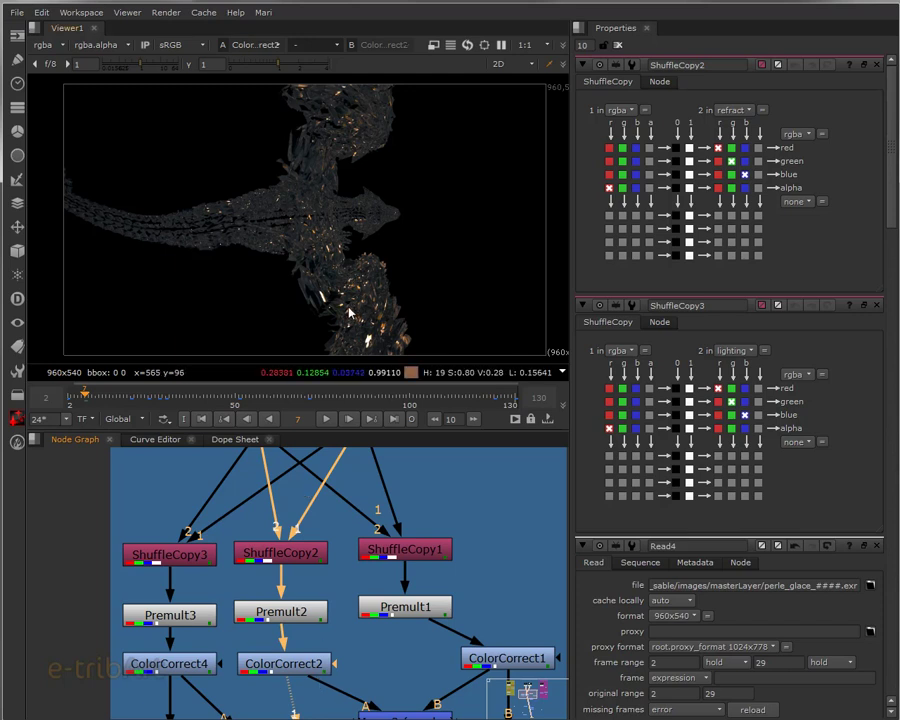
{"action": "scroll", "coordinate": [349, 283], "scroll_direction": "down", "scroll_amount": 1}
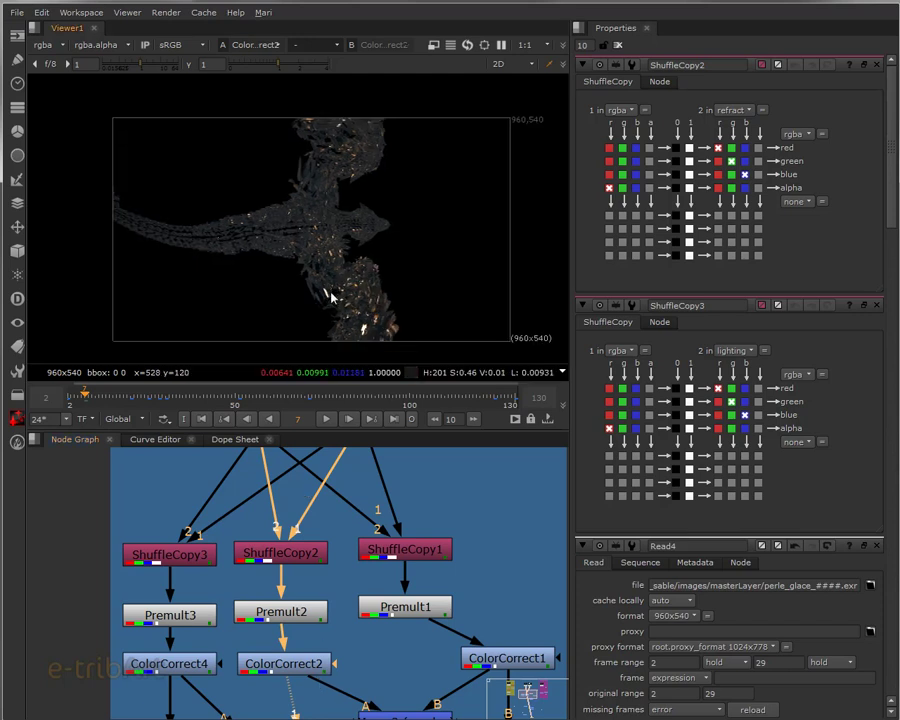
{"action": "middle_click_drag", "start_coordinate": [329, 295], "coordinate": [317, 297]}
{"action": "scroll", "coordinate": [316, 296], "scroll_direction": "up", "scroll_amount": 1}
Step: Open ShuffleCopy1's properties to review its rgba extraction, and view the premultiplied result at Premult1
{"action": "middle_click_drag", "start_coordinate": [328, 618], "coordinate": [350, 480]}
{"action": "middle_click_drag", "start_coordinate": [315, 580], "coordinate": [275, 685]}
{"action": "middle_click_drag", "start_coordinate": [274, 613], "coordinate": [262, 684]}
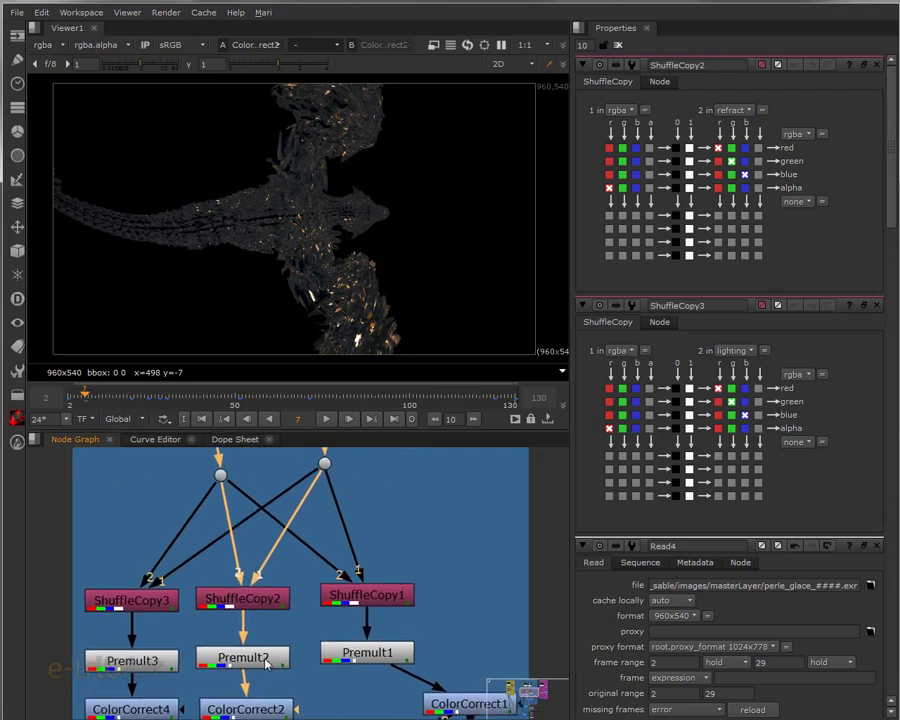
{"action": "double_click", "coordinate": [358, 597]}
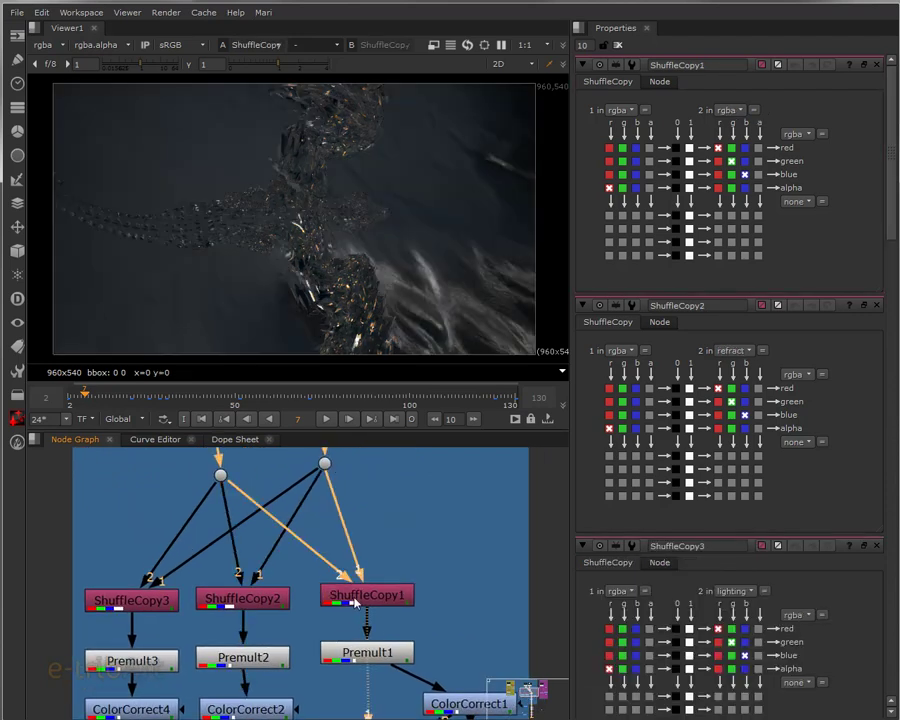
{"action": "left_click", "coordinate": [355, 652]}
{"action": "key", "text": "1"}
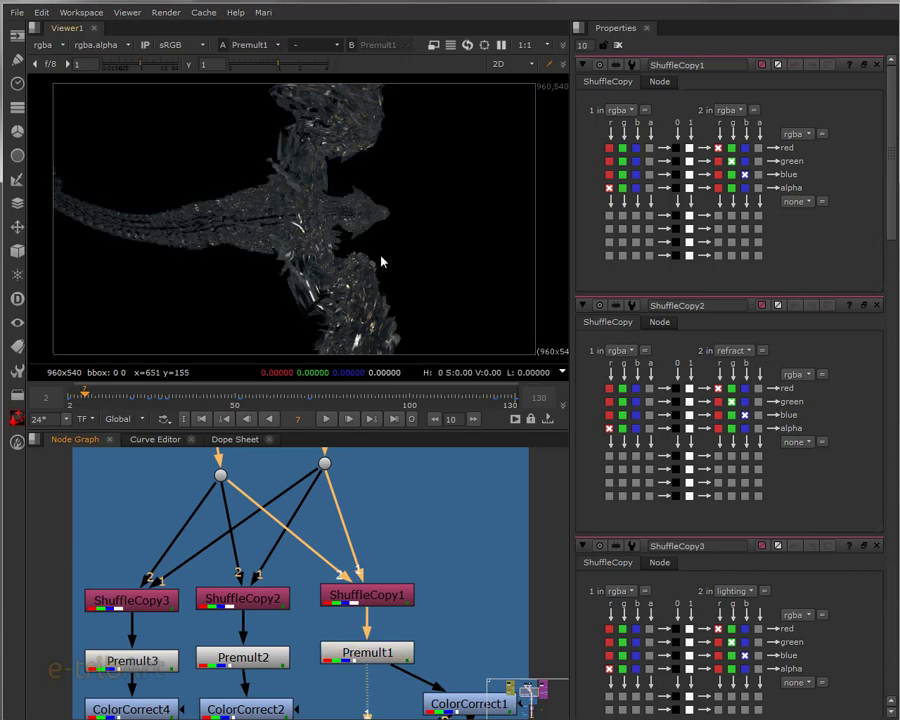
{"action": "middle_click_drag", "start_coordinate": [384, 581], "coordinate": [427, 497]}
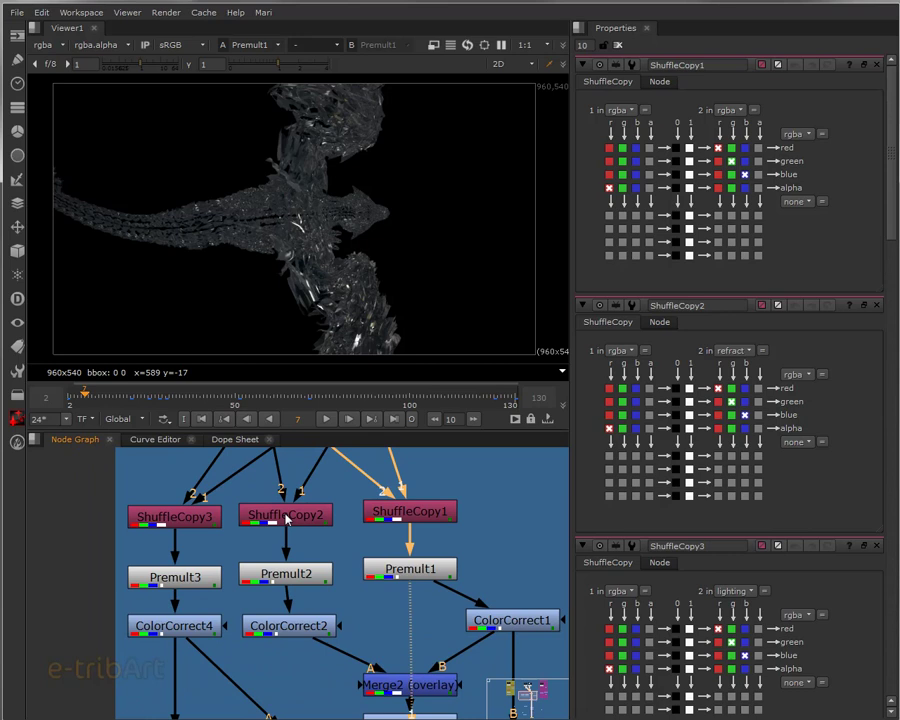
{"action": "left_click", "coordinate": [413, 515]}
Step: Follow the three pass branches down the graph and view their combined output at Merge4 (plus)
{"action": "middle_click_drag", "start_coordinate": [366, 623], "coordinate": [350, 563]}
{"action": "scroll", "coordinate": [378, 583], "scroll_direction": "down", "scroll_amount": 1}
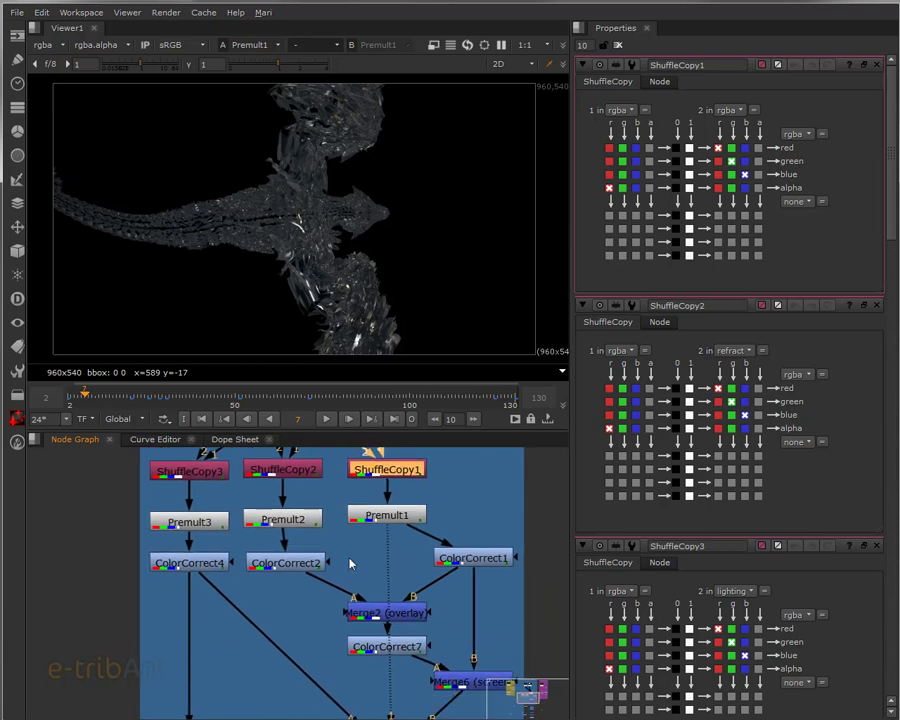
{"action": "middle_click_drag", "start_coordinate": [314, 636], "coordinate": [306, 582]}
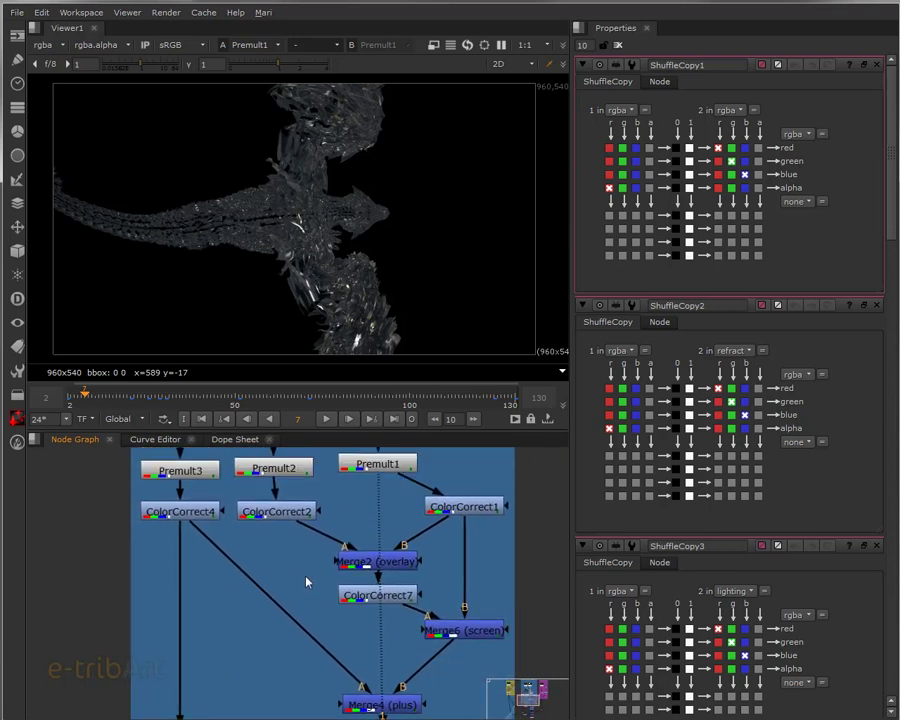
{"action": "left_click", "coordinate": [367, 706]}
{"action": "key", "text": "1"}
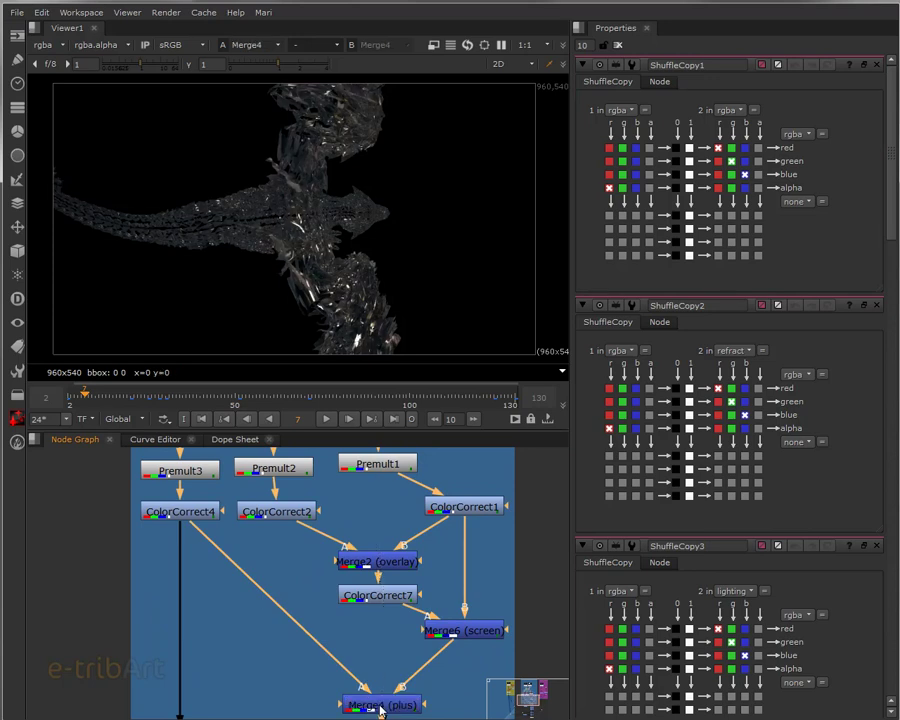
Step: View the output of Merge2 (overlay), where the ColorCorrect2 and ColorCorrect1 branches combine
{"action": "middle_click_drag", "start_coordinate": [320, 560], "coordinate": [279, 650]}
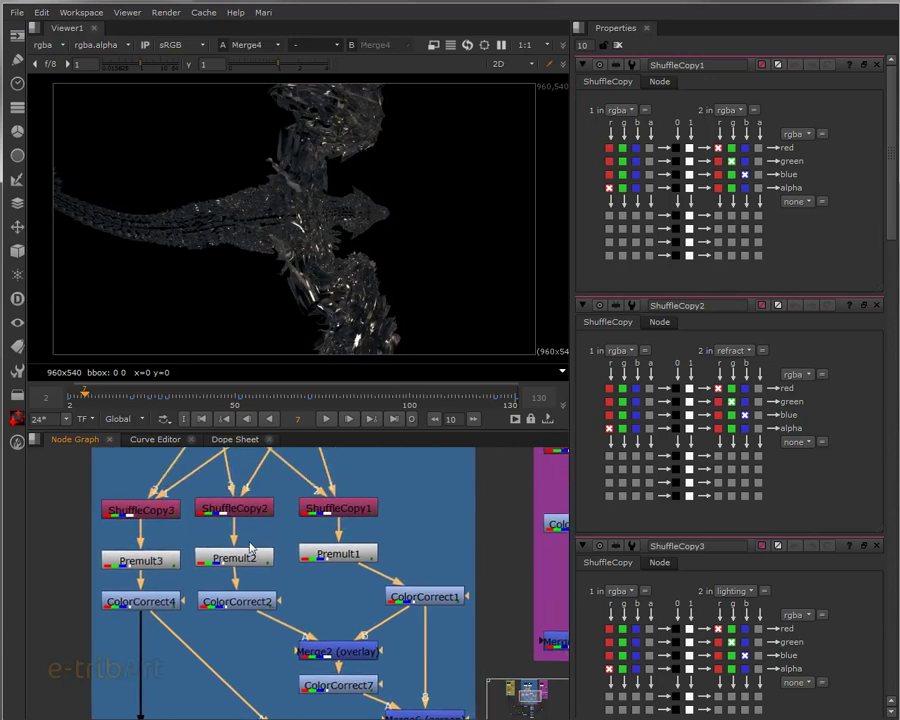
{"action": "left_click", "coordinate": [359, 657]}
{"action": "key", "text": "1"}
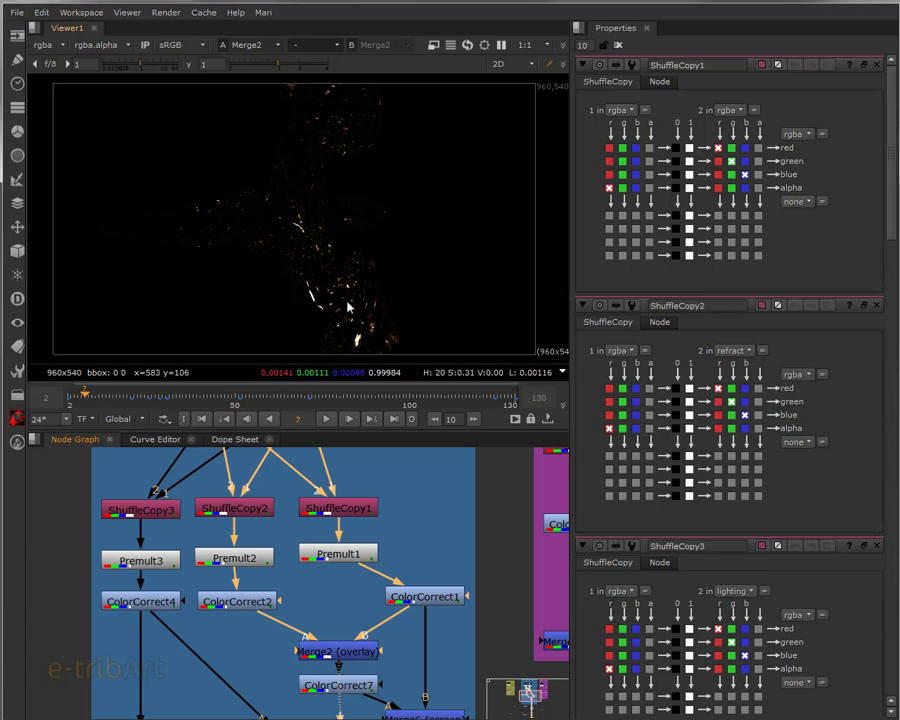
{"action": "left_click", "coordinate": [345, 660]}
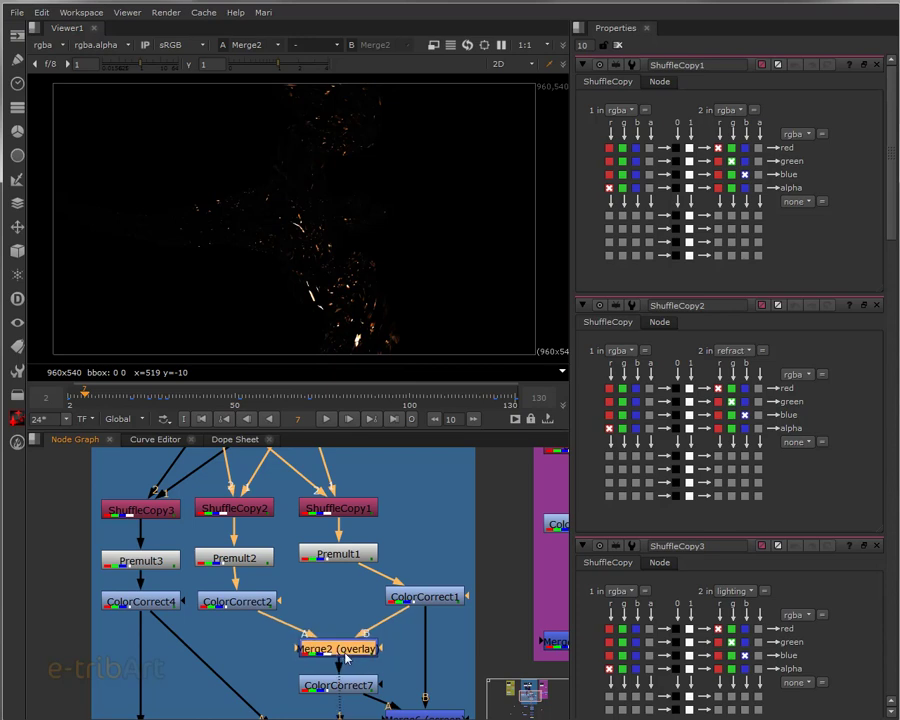
Step: Compare the two inputs of the overlay merge by viewing ColorCorrect2 and ColorCorrect1 in turn
{"action": "left_click", "coordinate": [250, 603]}
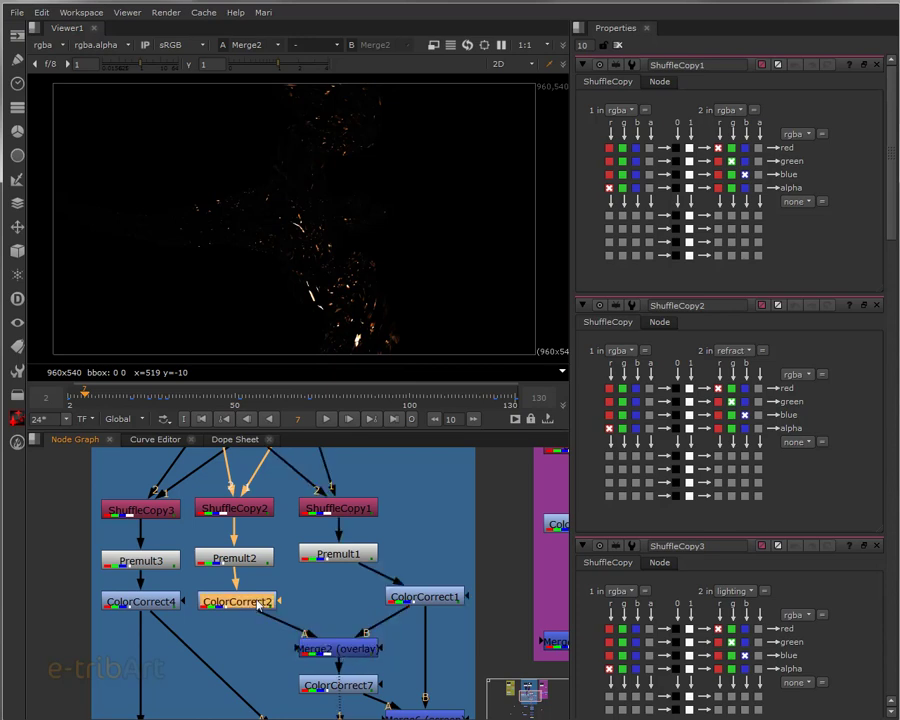
{"action": "key", "text": "1"}
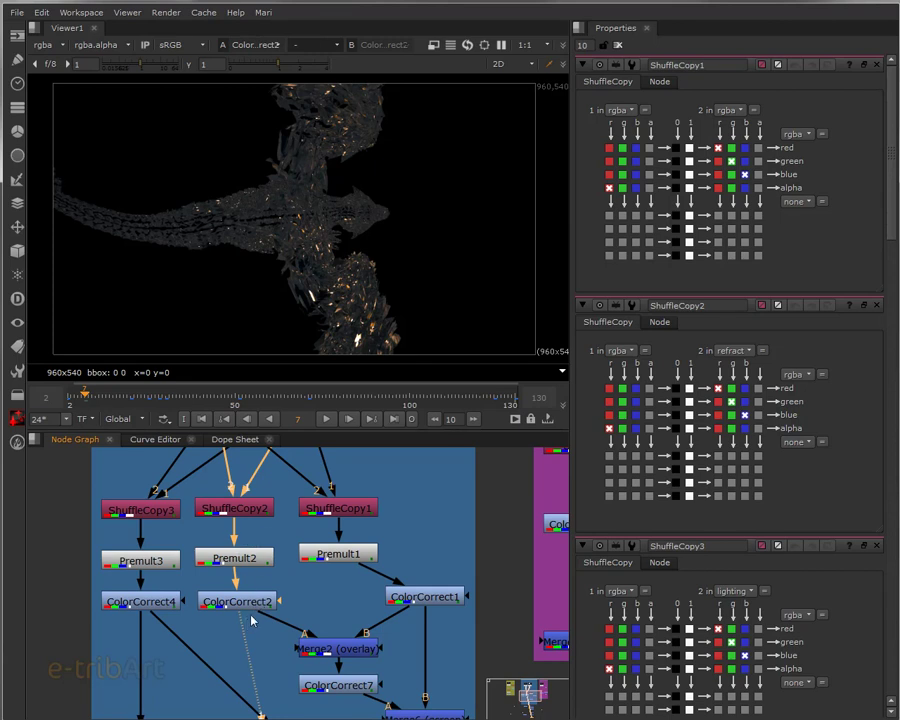
{"action": "left_click", "coordinate": [408, 602]}
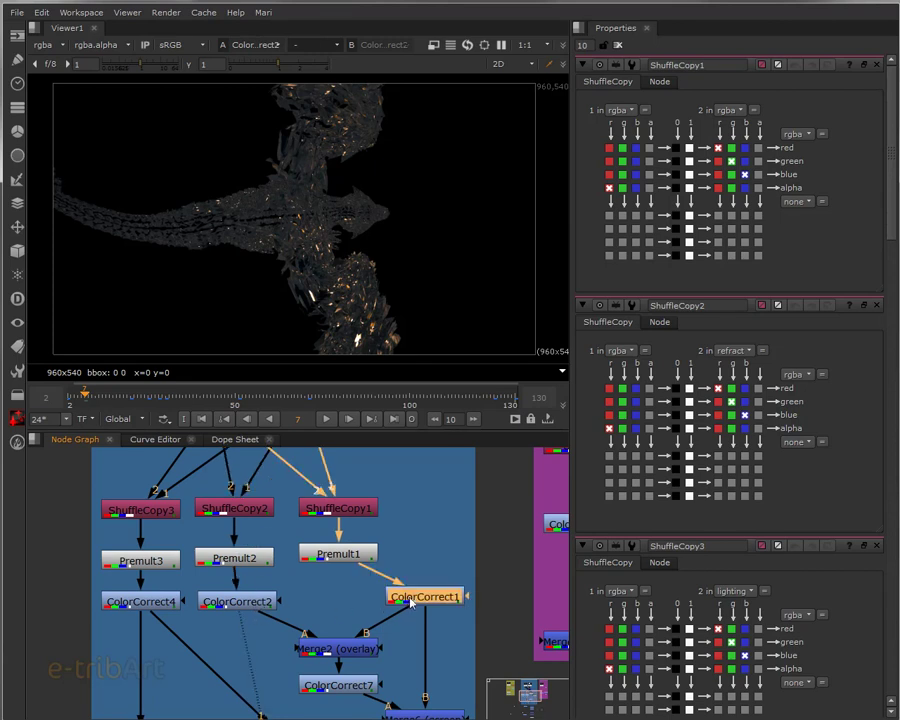
{"action": "key", "text": "2"}
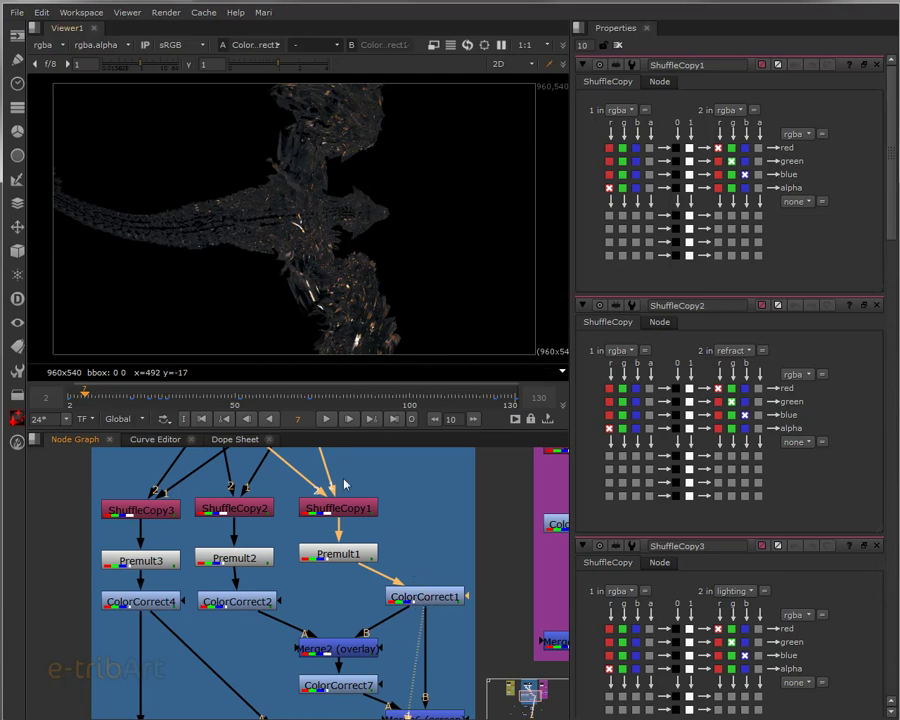
Step: View the overlay result at Merge2 again and compare it with its colour-corrected version at ColorCorrect7
{"action": "left_click", "coordinate": [357, 652]}
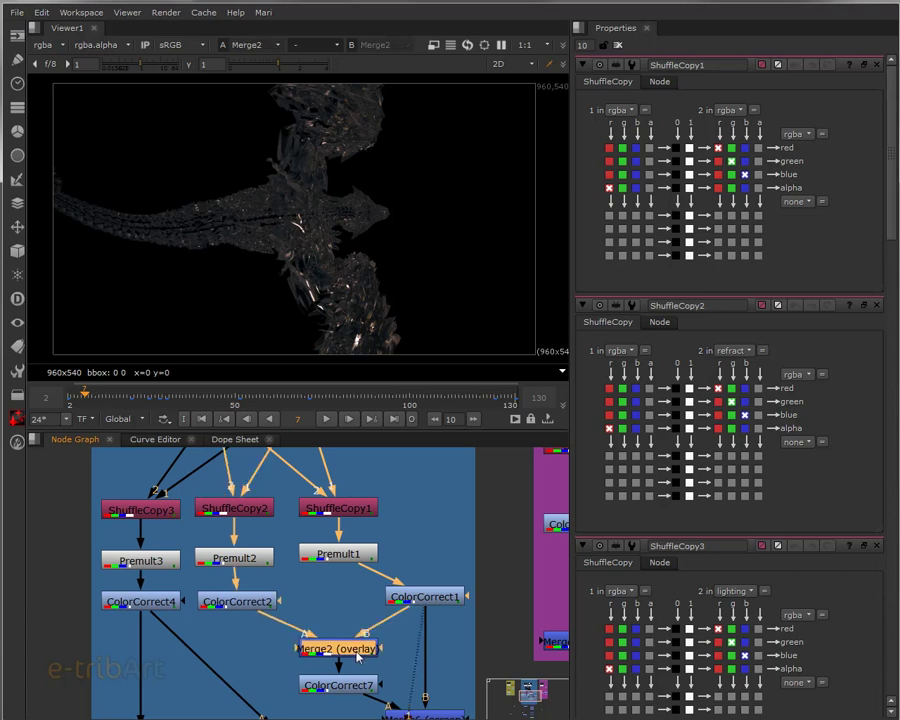
{"action": "key", "text": "1"}
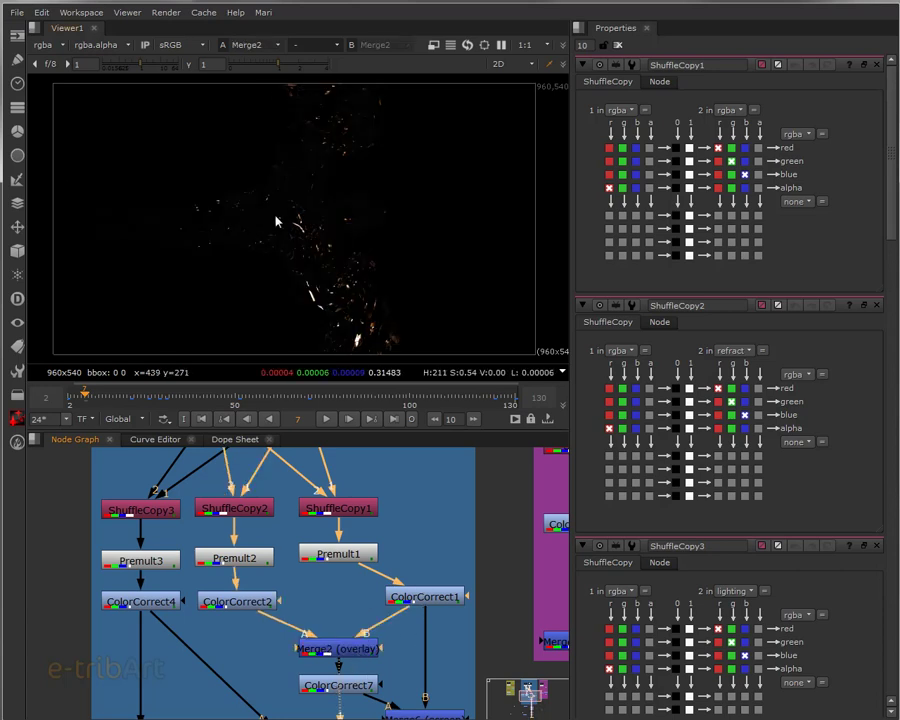
{"action": "left_click", "coordinate": [360, 688]}
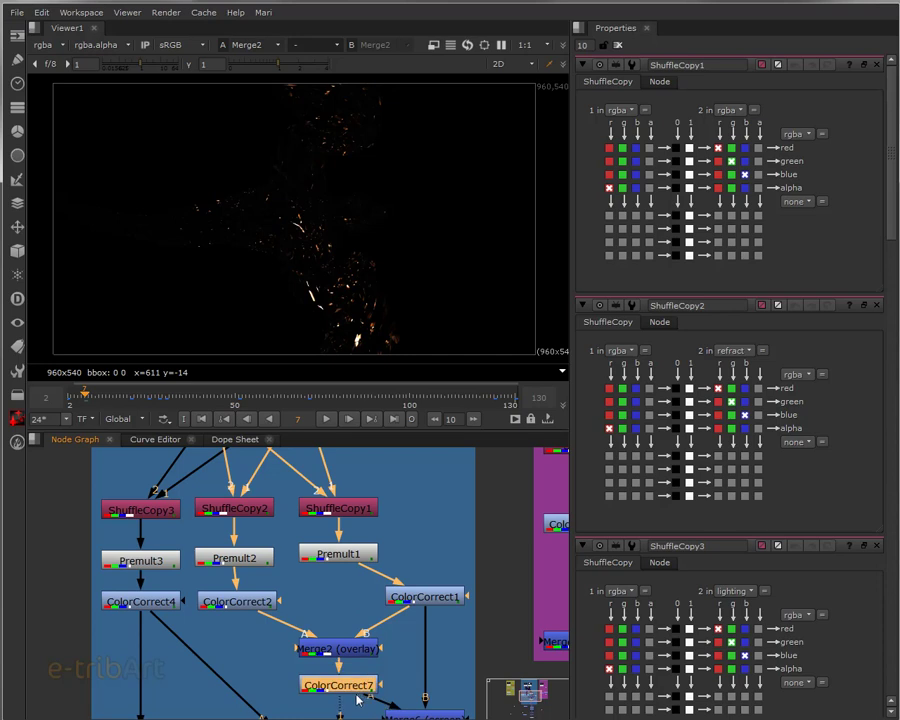
{"action": "key", "text": "1"}
{"action": "left_click", "coordinate": [357, 700]}
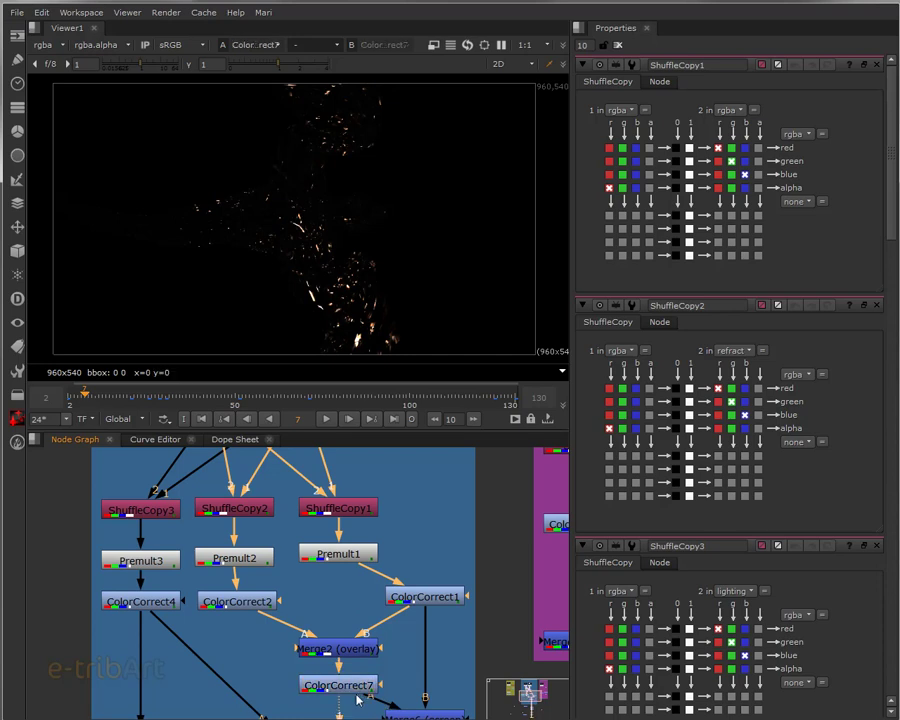
Step: View Merge6 (screen), which combines ColorCorrect7 with ColorCorrect1
{"action": "middle_click_drag", "start_coordinate": [330, 530], "coordinate": [328, 457]}
{"action": "middle_click_drag", "start_coordinate": [303, 580], "coordinate": [308, 537]}
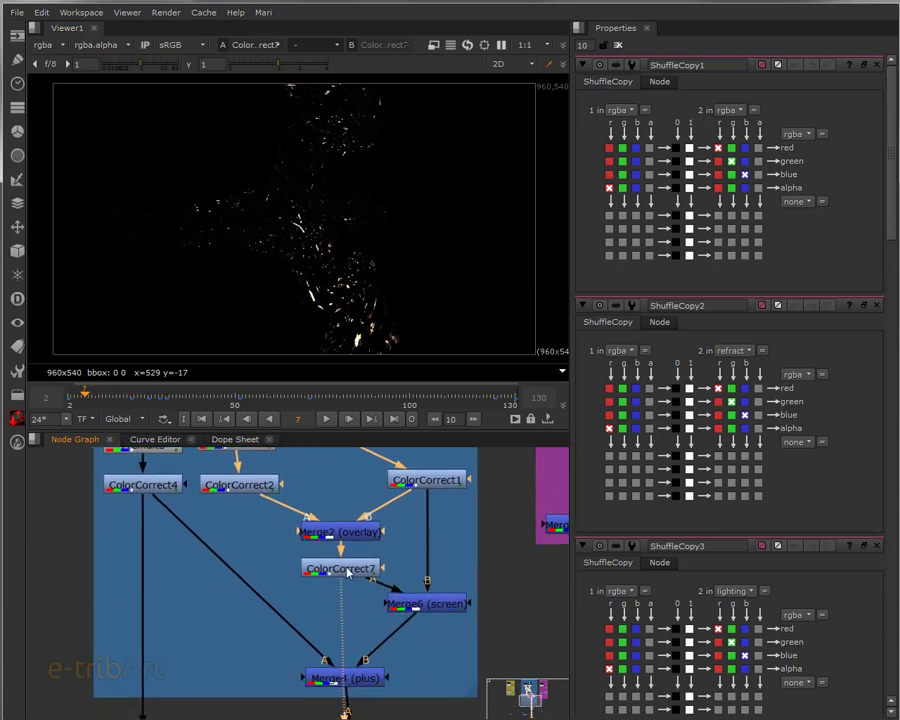
{"action": "left_click", "coordinate": [417, 609]}
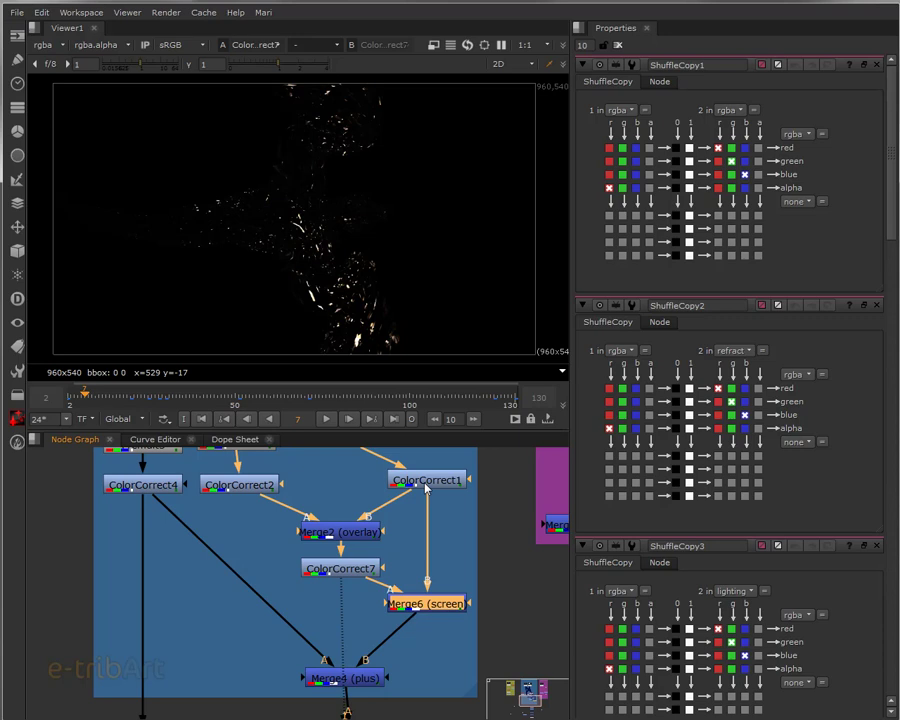
{"action": "key", "text": "1"}
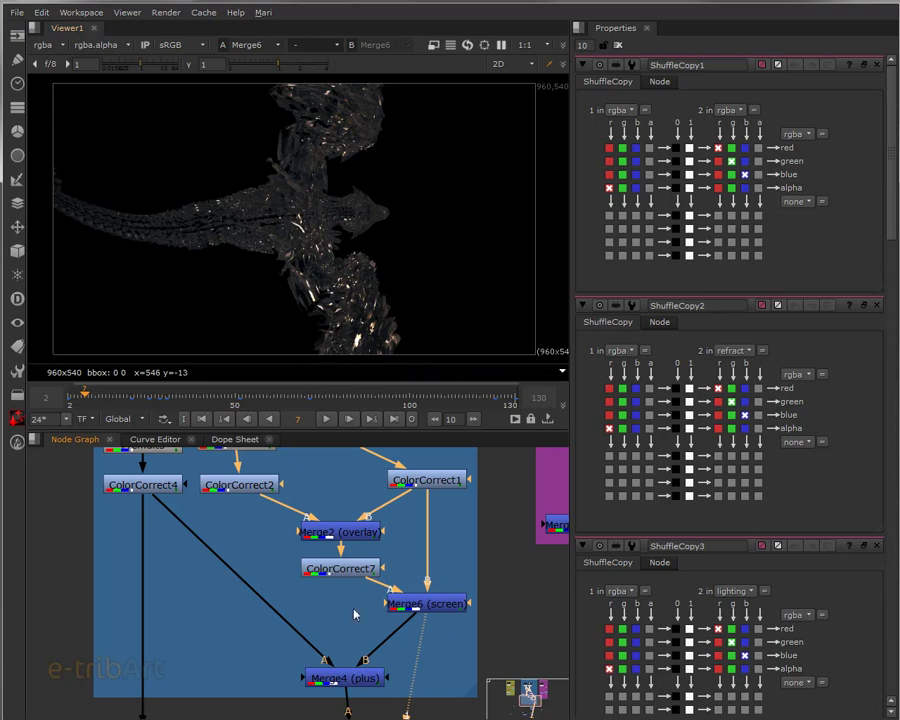
Step: View Merge4 (plus), which adds the ColorCorrect4 lighting pass to the Merge6 result
{"action": "middle_click_drag", "start_coordinate": [357, 634], "coordinate": [362, 578]}
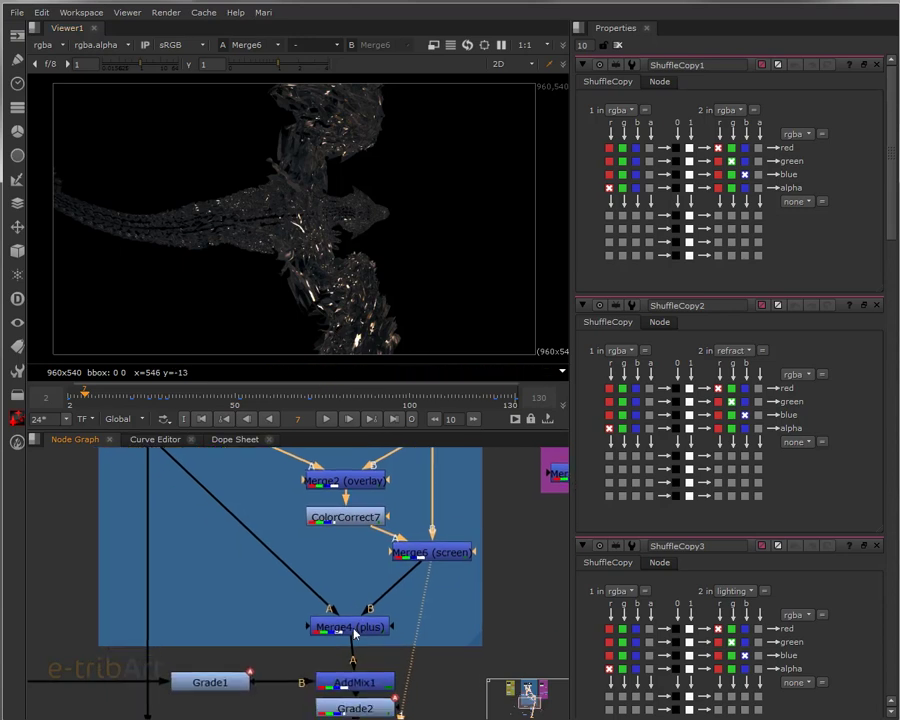
{"action": "left_click", "coordinate": [354, 630]}
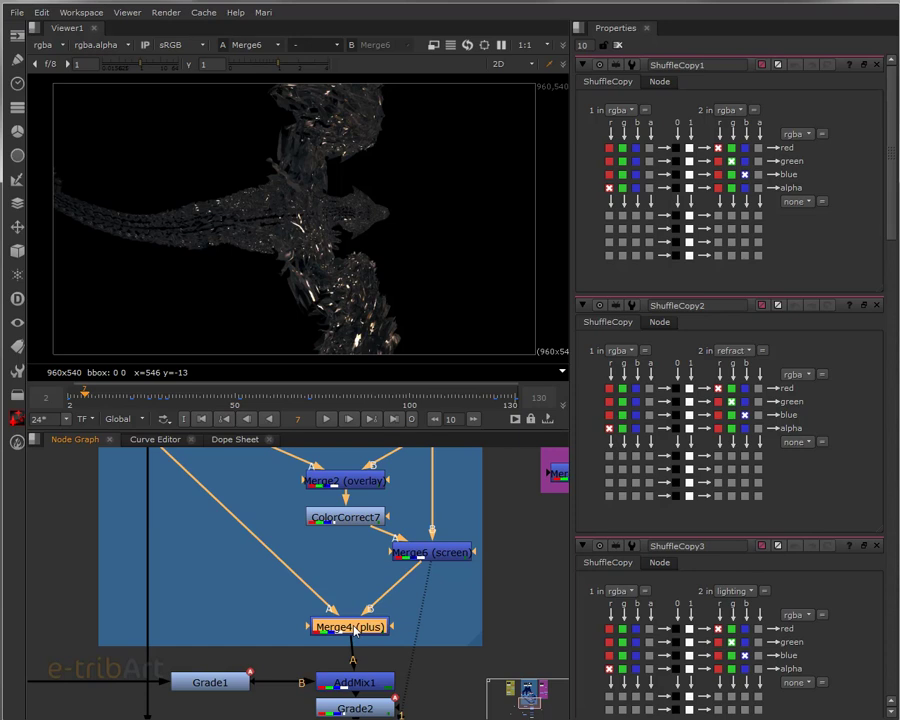
{"action": "key", "text": "1"}
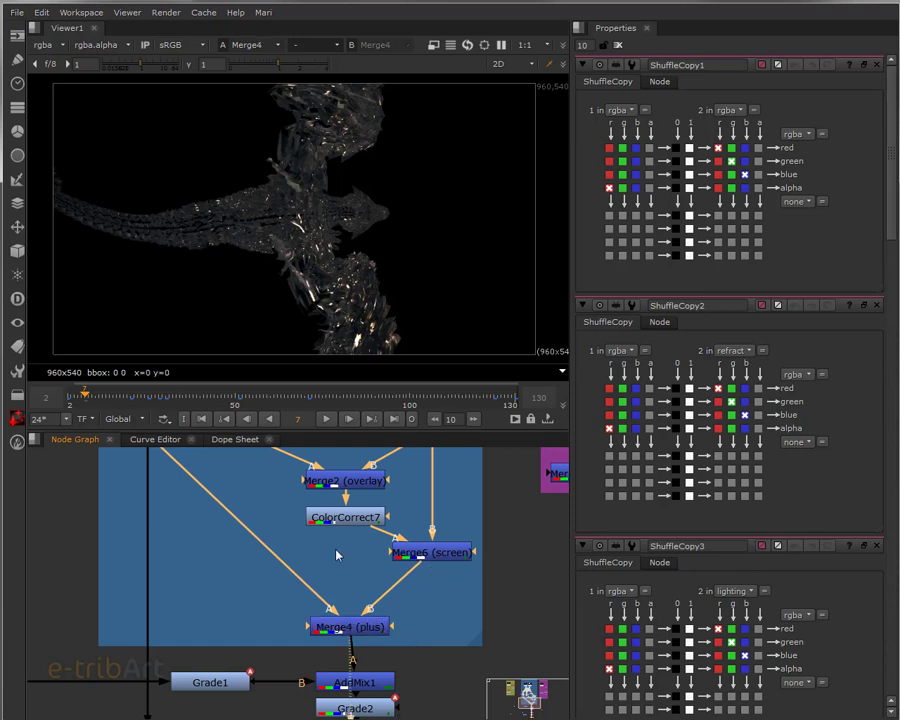
Step: Nudge Merge4 (plus) into vertical alignment above AddMix1, and survey the whole dragon_glace group
{"action": "left_click", "coordinate": [357, 628]}
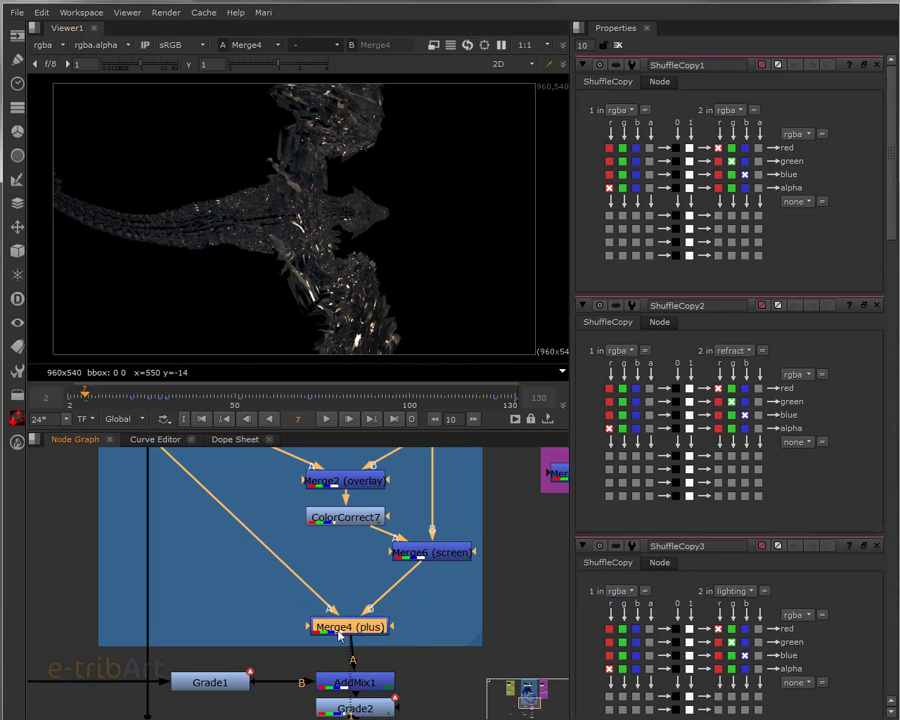
{"action": "left_click_drag", "start_coordinate": [345, 632], "coordinate": [350, 633]}
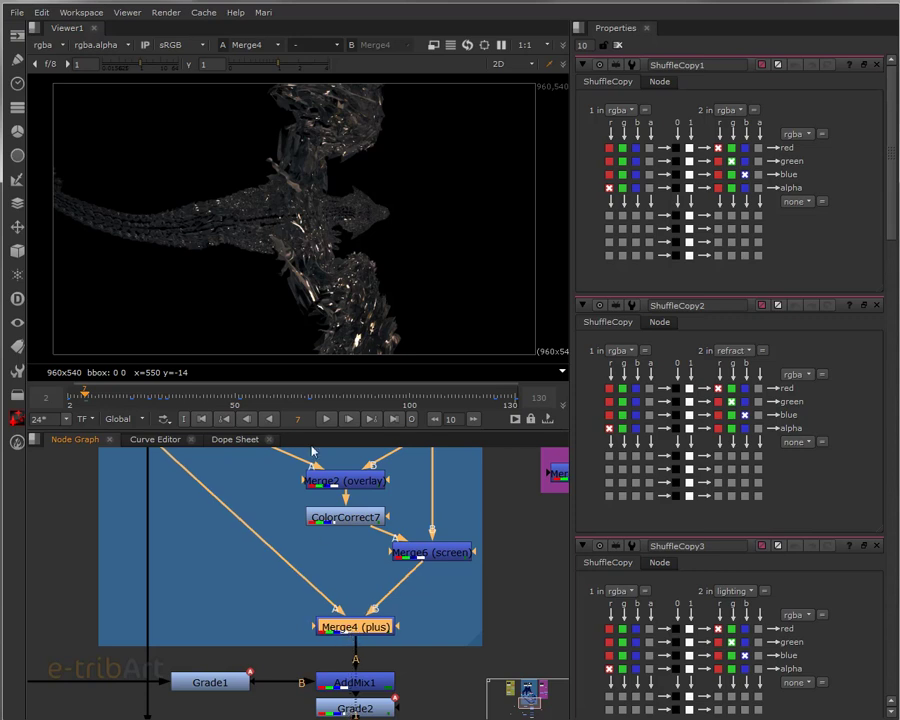
{"action": "scroll", "coordinate": [335, 625], "scroll_direction": "down", "scroll_amount": 5}
{"action": "scroll", "coordinate": [318, 626], "scroll_direction": "down", "scroll_amount": 2}
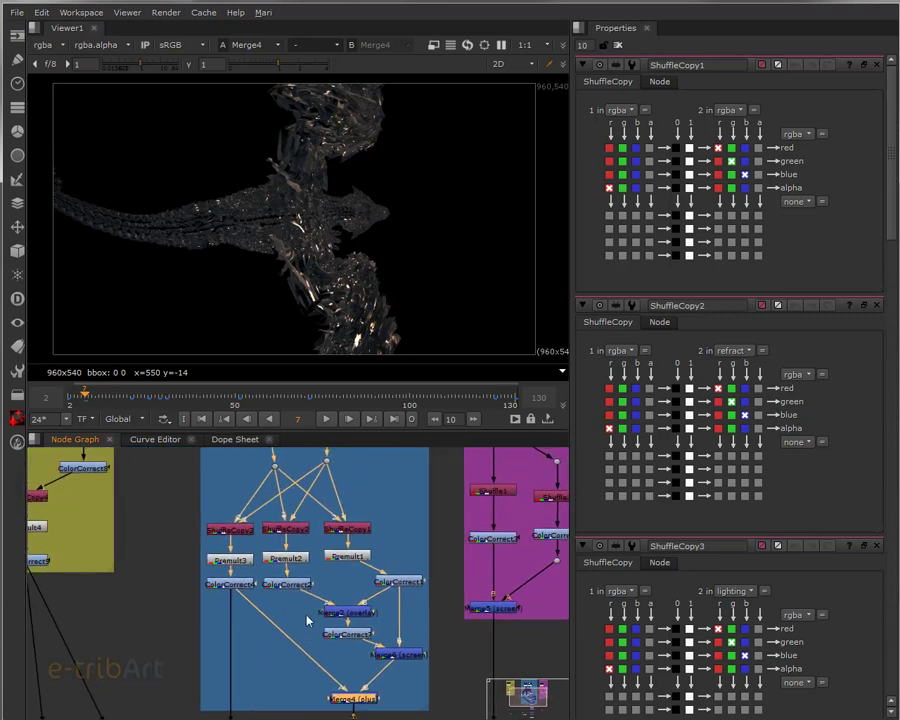
{"action": "middle_click_drag", "start_coordinate": [295, 583], "coordinate": [295, 579]}
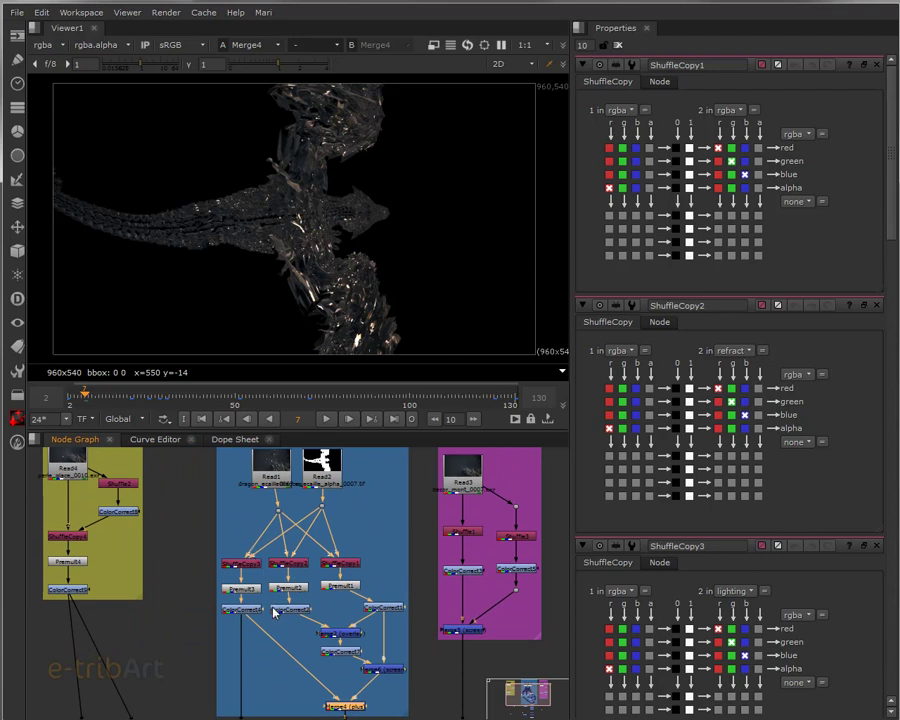
Step: Examine the dragon branch from its premultiplied, colour-corrected passes through the overlay, screen and plus merges down to AddMix1
{"action": "scroll", "coordinate": [275, 612], "scroll_direction": "up", "scroll_amount": 3}
{"action": "middle_click_drag", "start_coordinate": [393, 661], "coordinate": [384, 582]}
{"action": "middle_click_drag", "start_coordinate": [408, 666], "coordinate": [406, 594]}
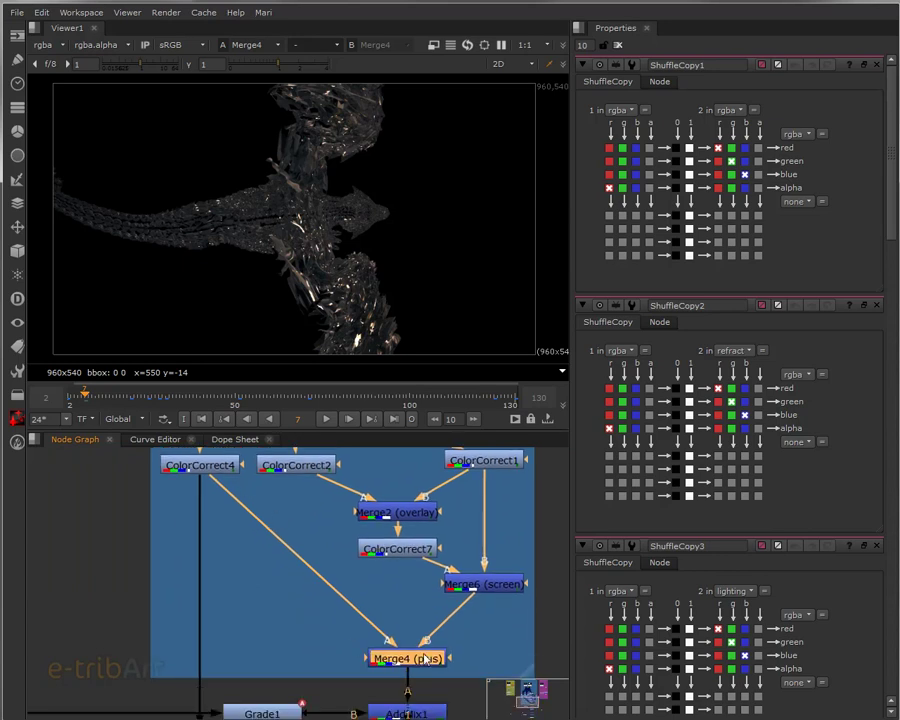
{"action": "middle_click_drag", "start_coordinate": [318, 565], "coordinate": [311, 603]}
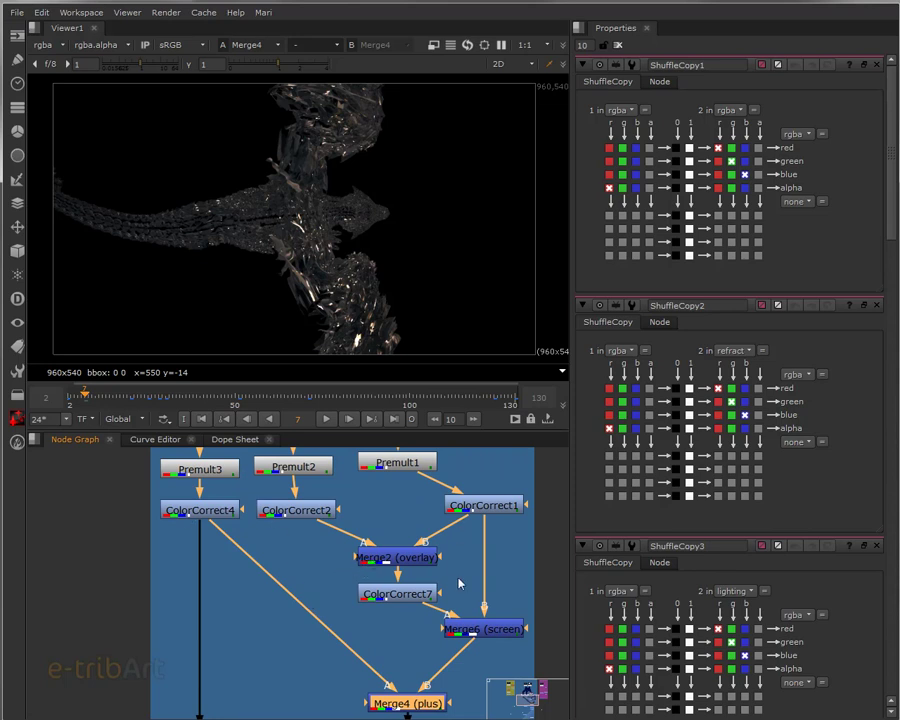
{"action": "middle_click_drag", "start_coordinate": [407, 630], "coordinate": [368, 545]}
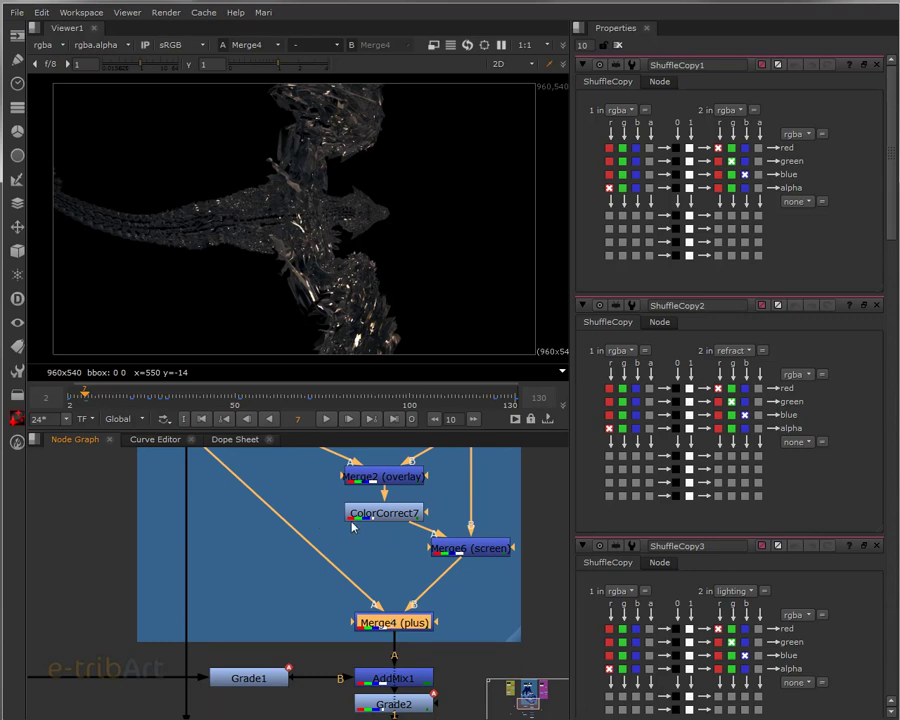
{"action": "middle_click_drag", "start_coordinate": [308, 602], "coordinate": [307, 563]}
Step: View the Read4 perle_glace render in the yellow group and check it at frames 5, 23 and 2
{"action": "scroll", "coordinate": [306, 566], "scroll_direction": "down", "scroll_amount": 2}
{"action": "middle_click_drag", "start_coordinate": [212, 558], "coordinate": [412, 669]}
{"action": "middle_click_drag", "start_coordinate": [269, 551], "coordinate": [262, 693]}
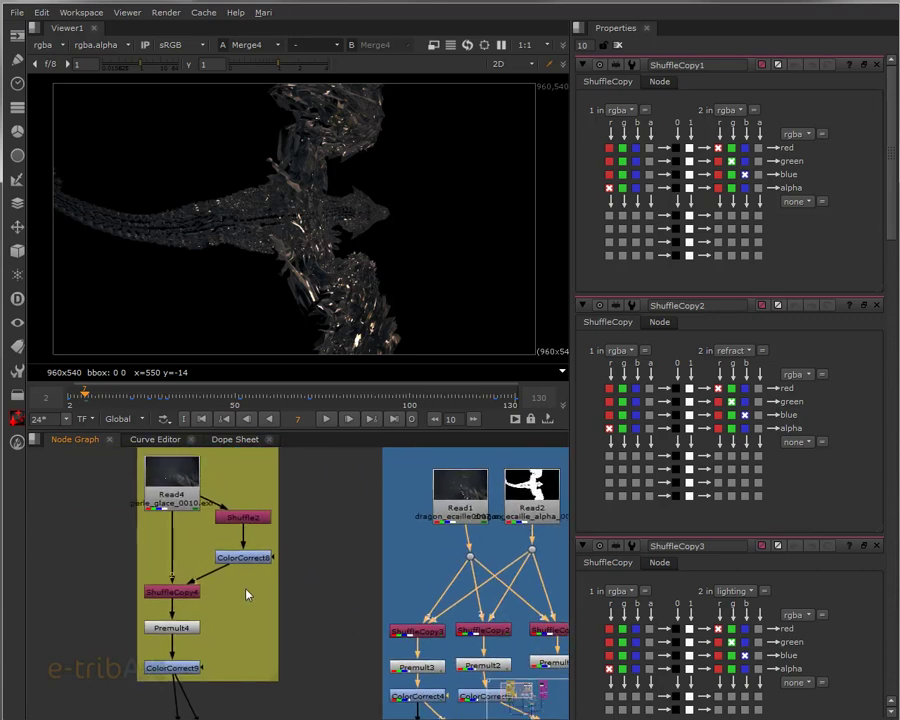
{"action": "left_click", "coordinate": [78, 398]}
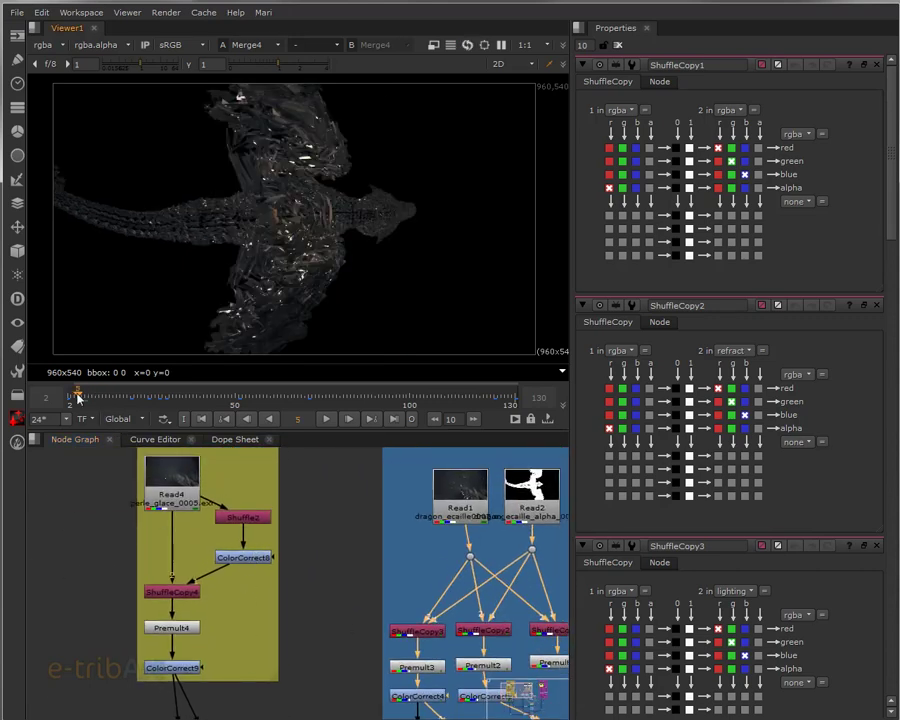
{"action": "left_click", "coordinate": [173, 481]}
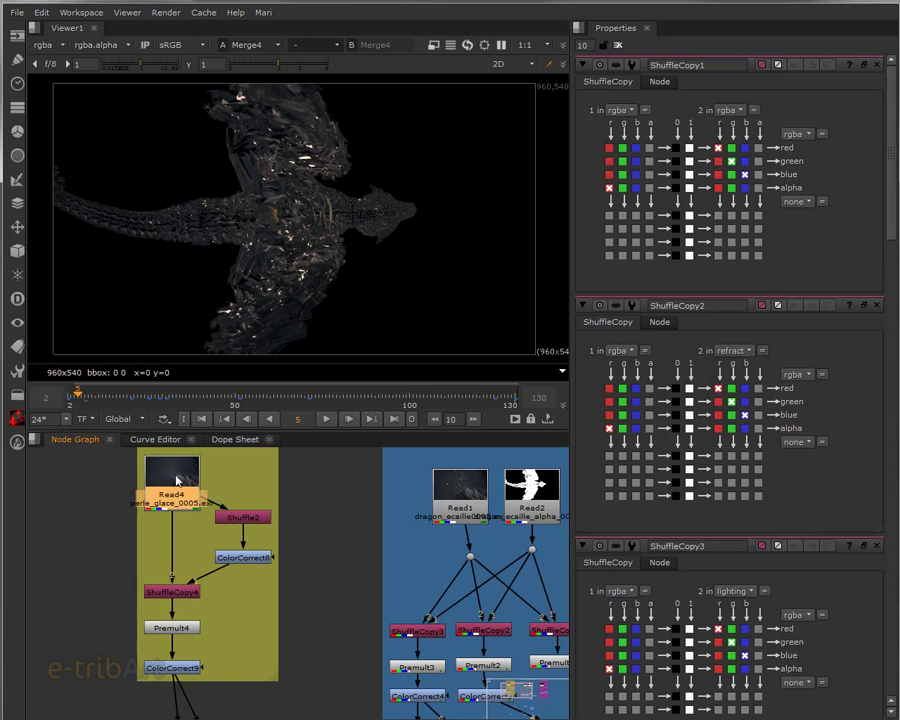
{"action": "key", "text": "1"}
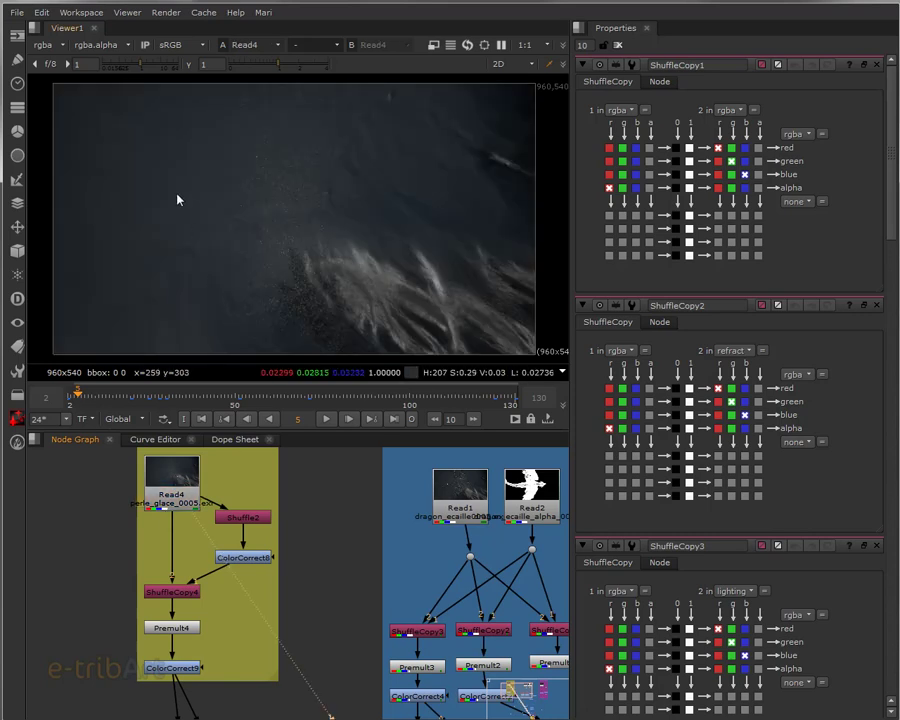
{"action": "mouse_move", "coordinate": [141, 392]}
{"action": "left_mouse_down"}
{"action": "mouse_move", "coordinate": [125, 392]}
{"action": "mouse_move", "coordinate": [139, 392]}
{"action": "left_mouse_up"}
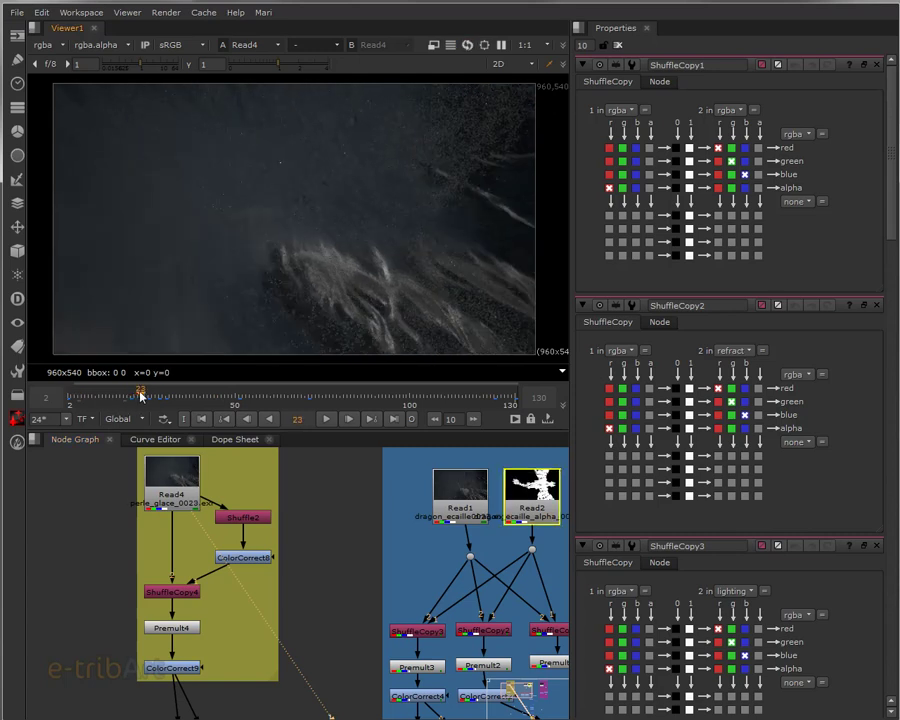
{"action": "left_click", "coordinate": [75, 397]}
{"action": "left_click", "coordinate": [69, 397]}
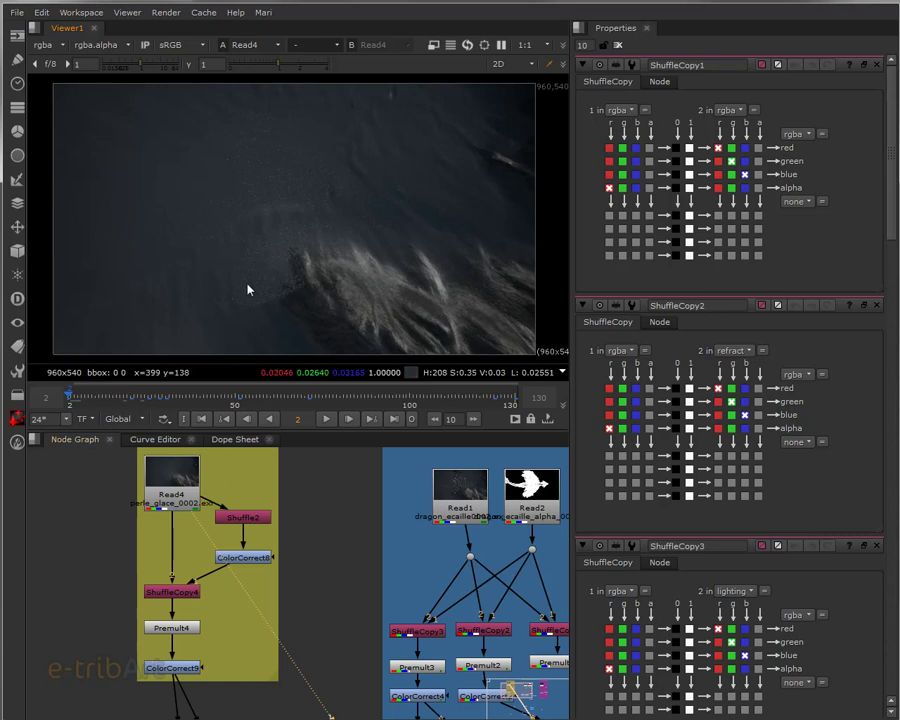
Step: View the Shuffle2 output of the perle_glace branch and check it at frame 15
{"action": "left_click", "coordinate": [242, 532]}
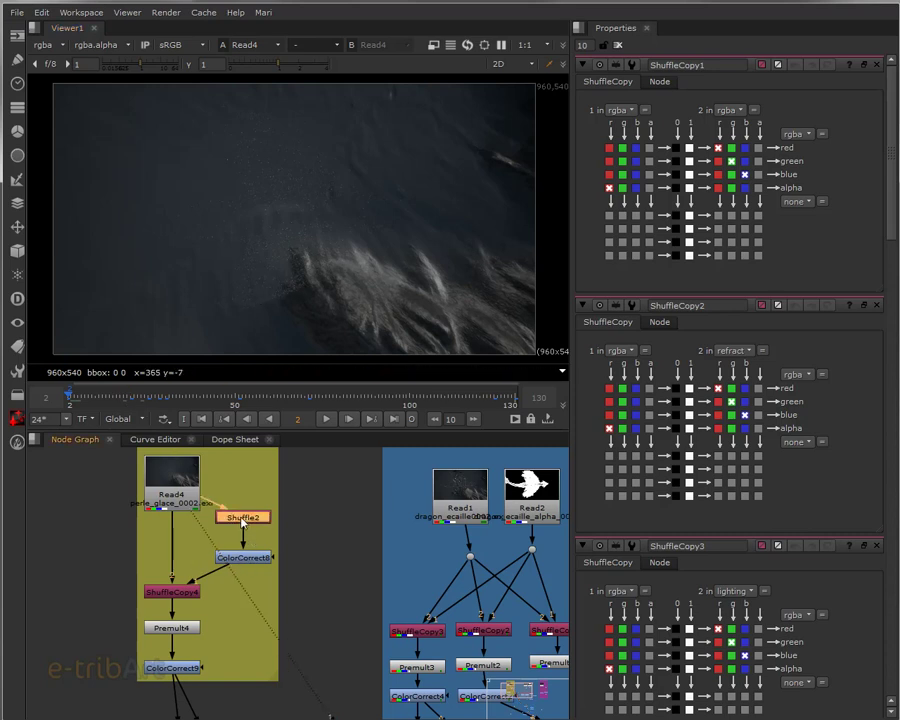
{"action": "key", "text": "1"}
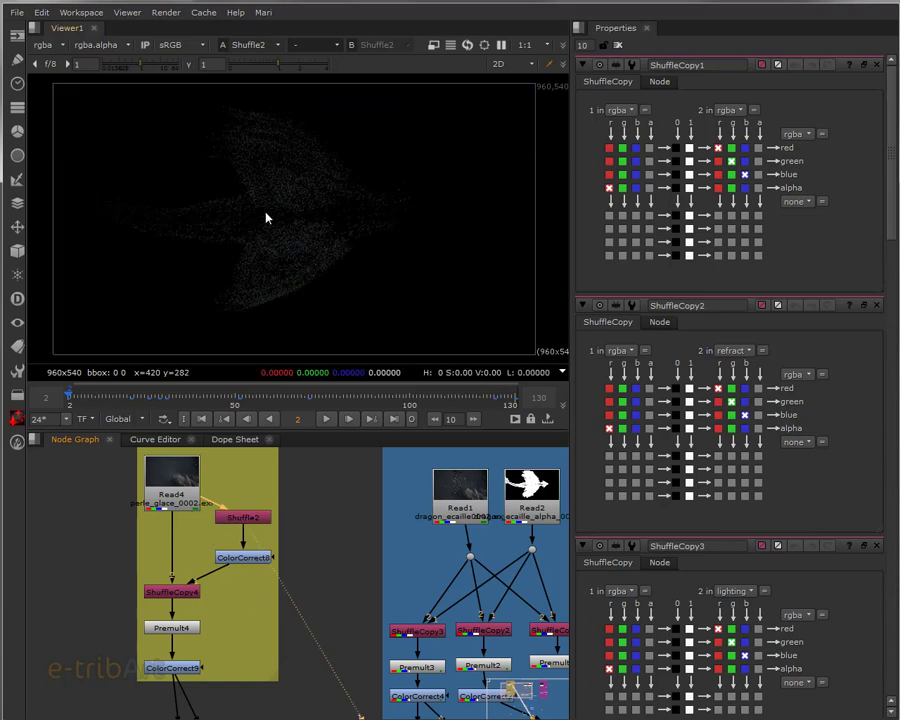
{"action": "left_click", "coordinate": [115, 396]}
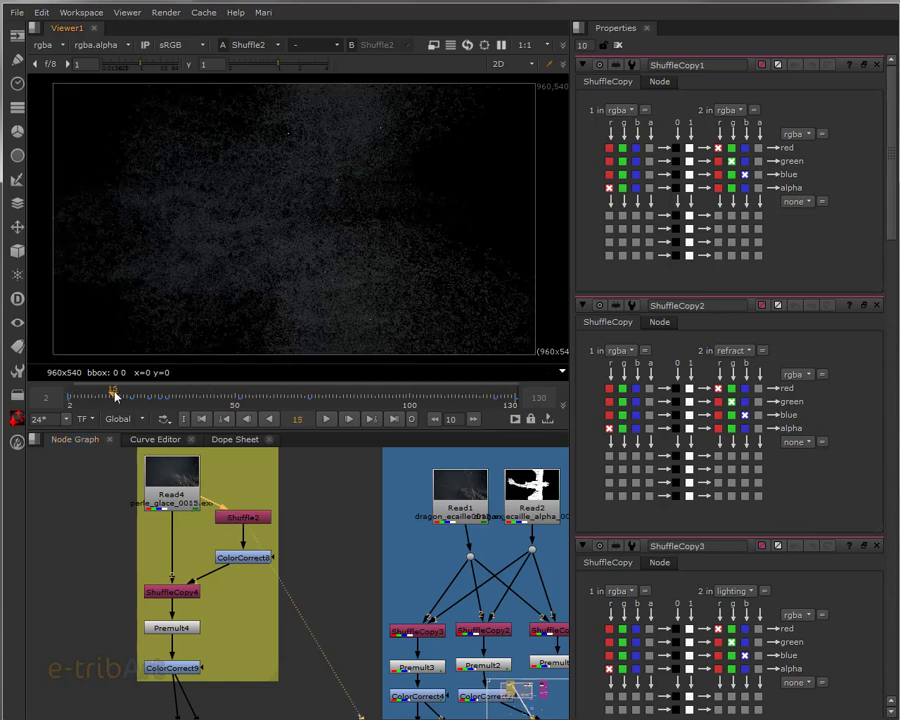
Step: Check the layers available for Read4 and open Shuffle2's channel settings to inspect its refract routing
{"action": "left_click", "coordinate": [180, 490]}
{"action": "left_click", "coordinate": [42, 45]}
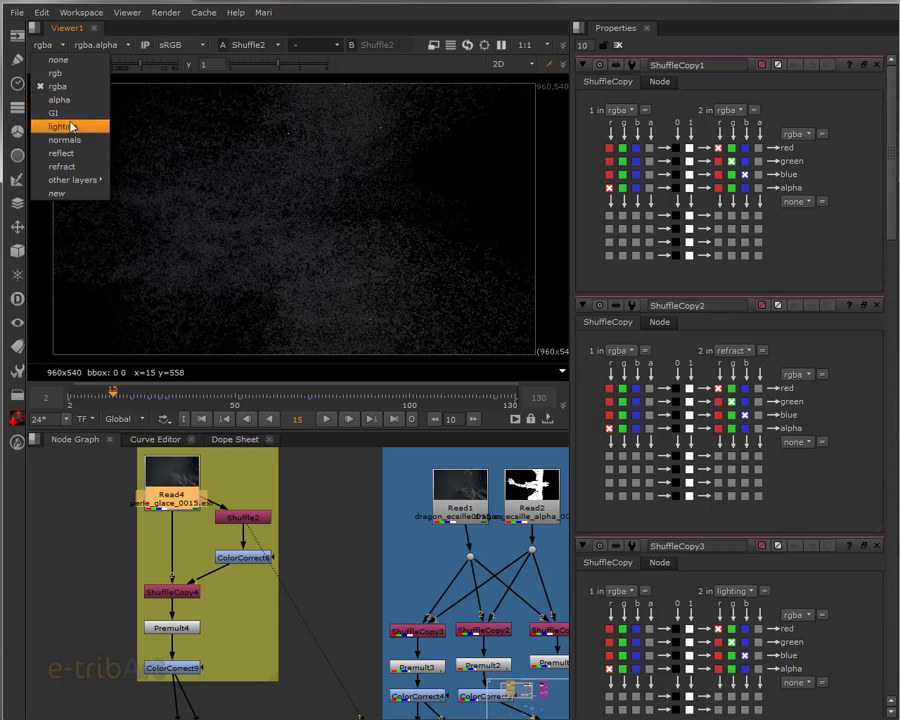
{"action": "left_click", "coordinate": [330, 22]}
{"action": "left_click", "coordinate": [231, 521]}
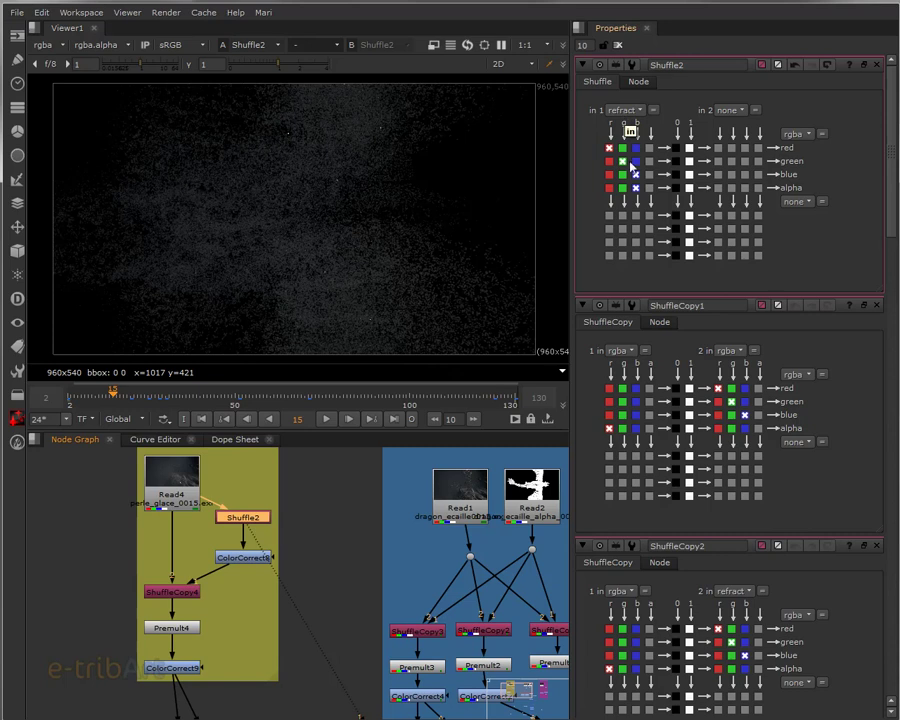
Step: View the ColorCorrect8 matte and the ShuffleCopy4 result, and open ShuffleCopy4's channel routing
{"action": "left_click", "coordinate": [240, 558]}
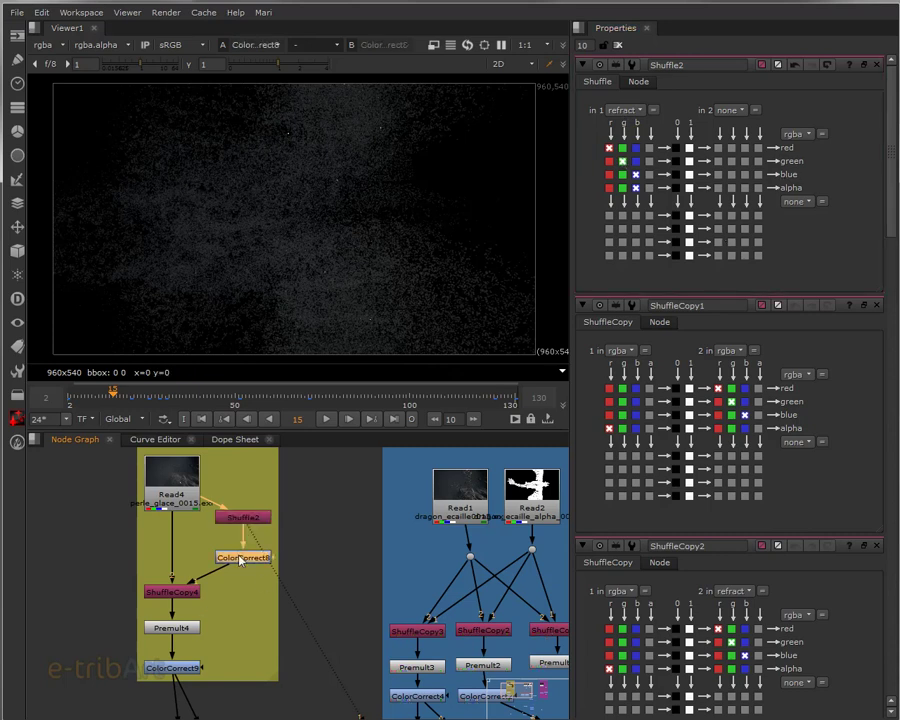
{"action": "key", "text": "1"}
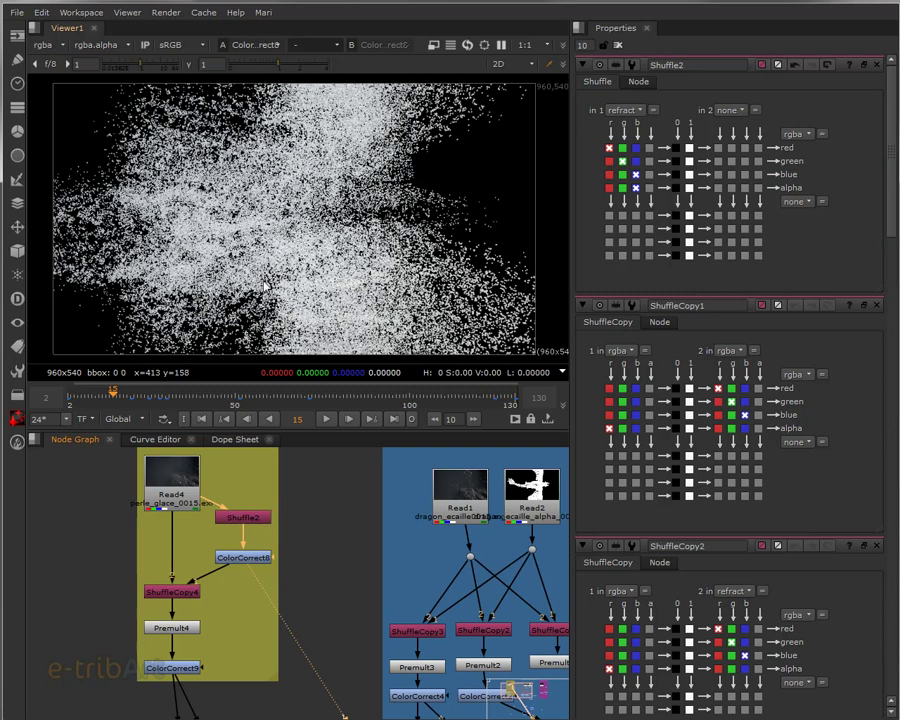
{"action": "left_click", "coordinate": [172, 596]}
{"action": "key", "text": "1"}
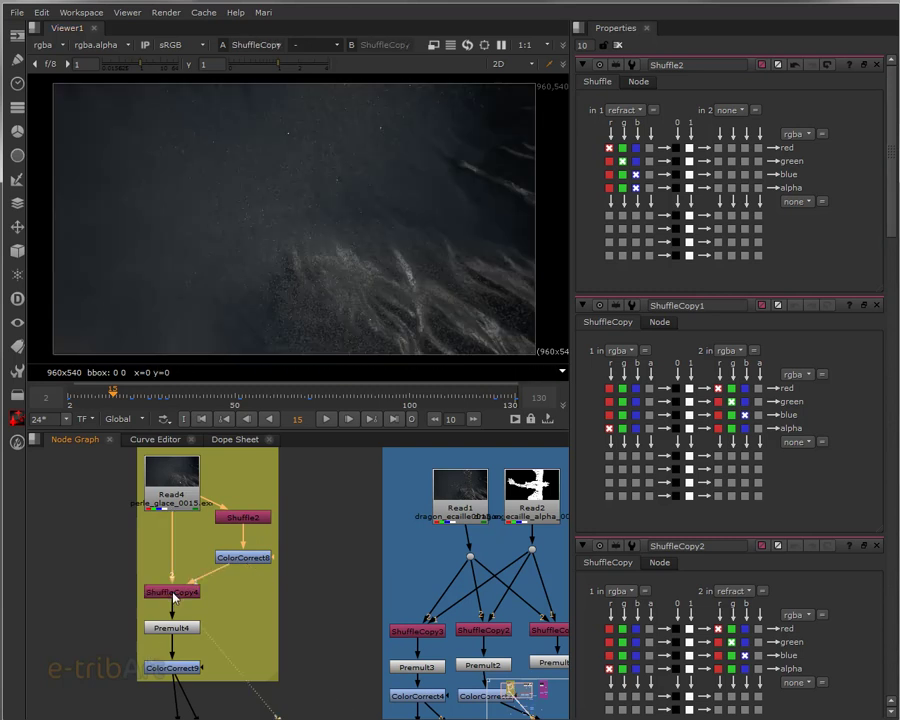
{"action": "left_click", "coordinate": [180, 597]}
{"action": "key", "text": "1"}
{"action": "double_click", "coordinate": [180, 594]}
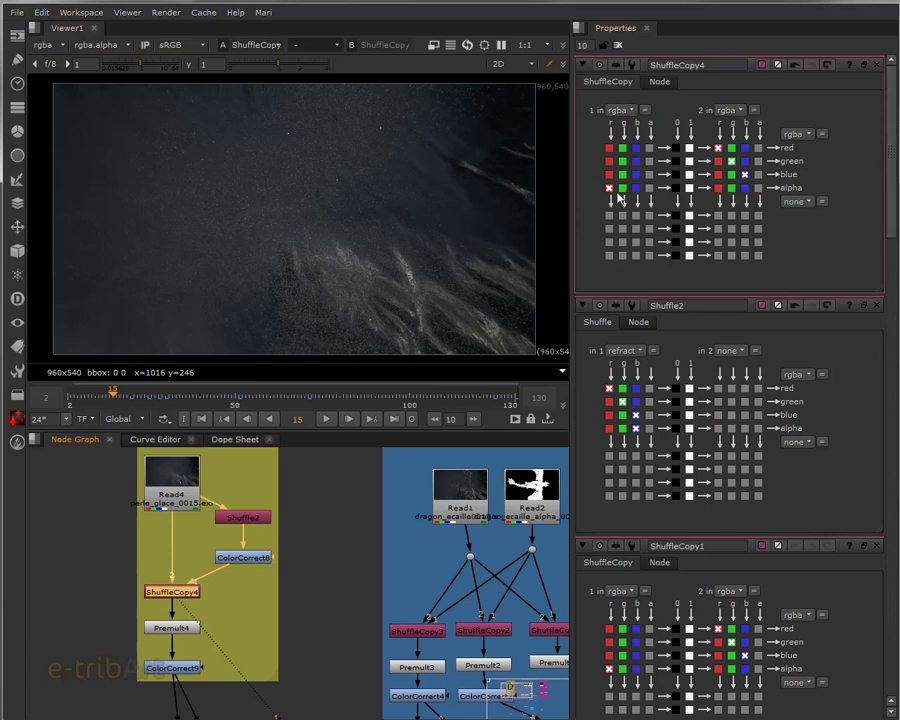
Step: View the premultiplied particles at Premult4 and their colour-corrected version at ColorCorrect9, and open ColorCorrect9's settings
{"action": "left_click", "coordinate": [175, 627]}
{"action": "key", "text": "1"}
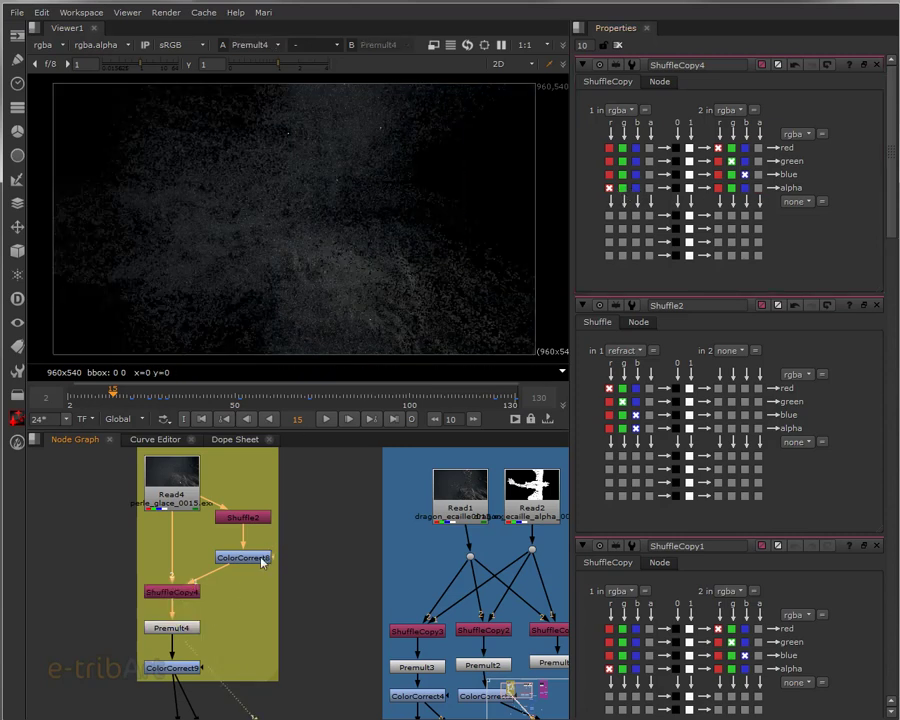
{"action": "left_click", "coordinate": [161, 668]}
{"action": "key", "text": "1"}
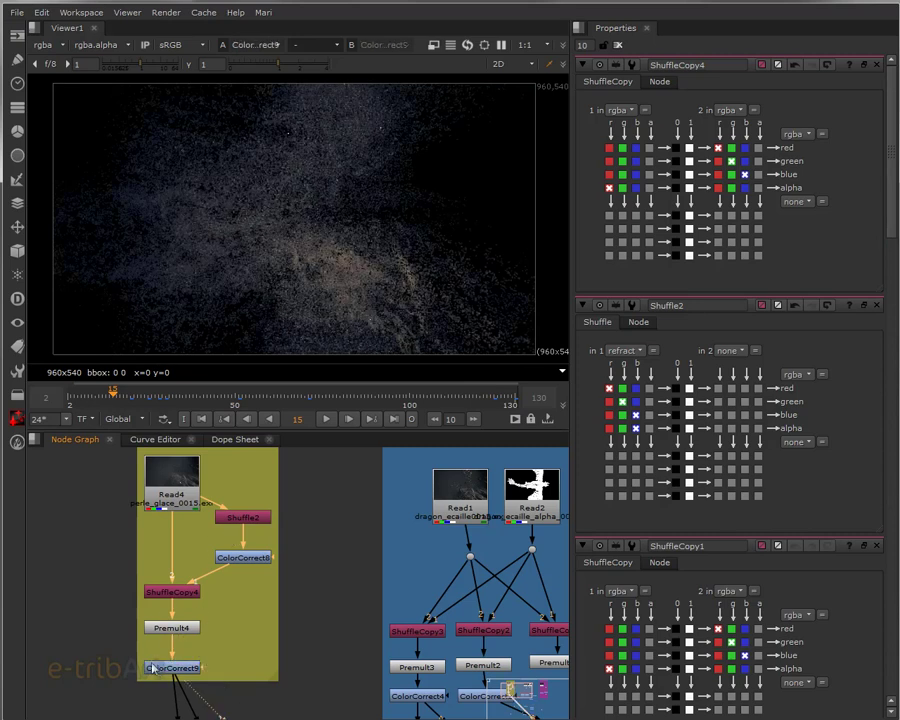
{"action": "left_click", "coordinate": [152, 668]}
{"action": "double_click", "coordinate": [152, 670]}
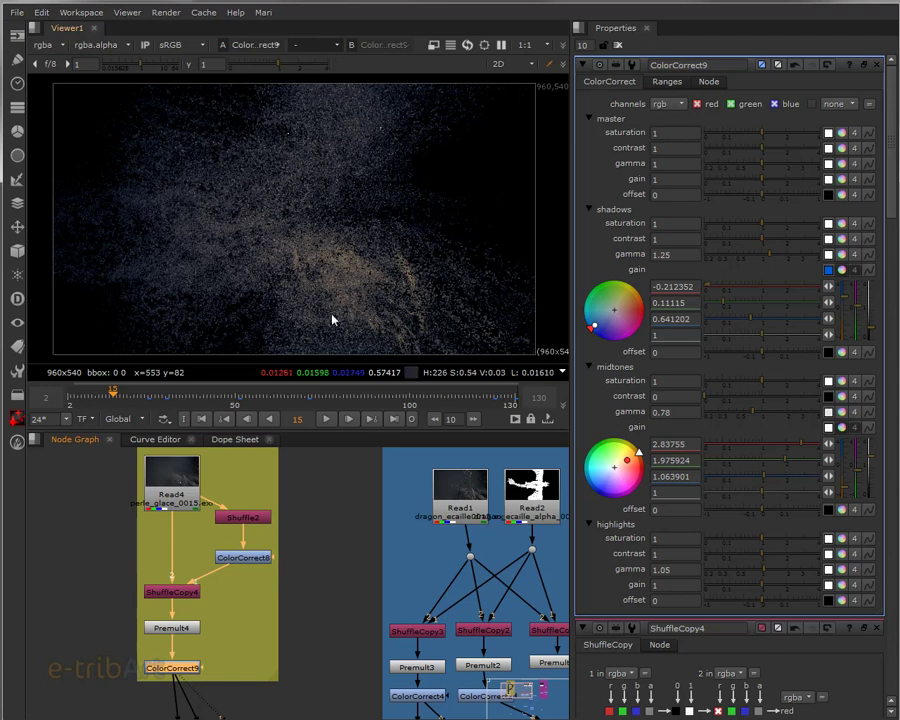
Step: Follow ColorCorrect9's output to AddMix1, view its mix with the dragon, and scrub from frame 6 to frame 19
{"action": "middle_click_drag", "start_coordinate": [219, 647], "coordinate": [140, 500]}
{"action": "middle_click_drag", "start_coordinate": [166, 576], "coordinate": [132, 517]}
{"action": "middle_click_drag", "start_coordinate": [191, 622], "coordinate": [170, 634]}
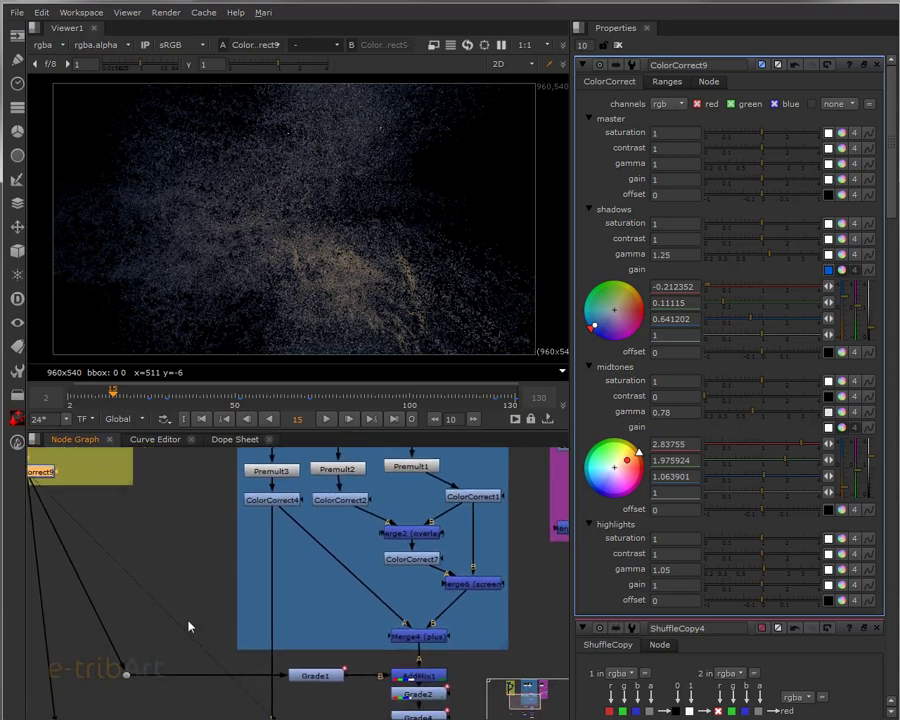
{"action": "middle_click_drag", "start_coordinate": [90, 565], "coordinate": [126, 584]}
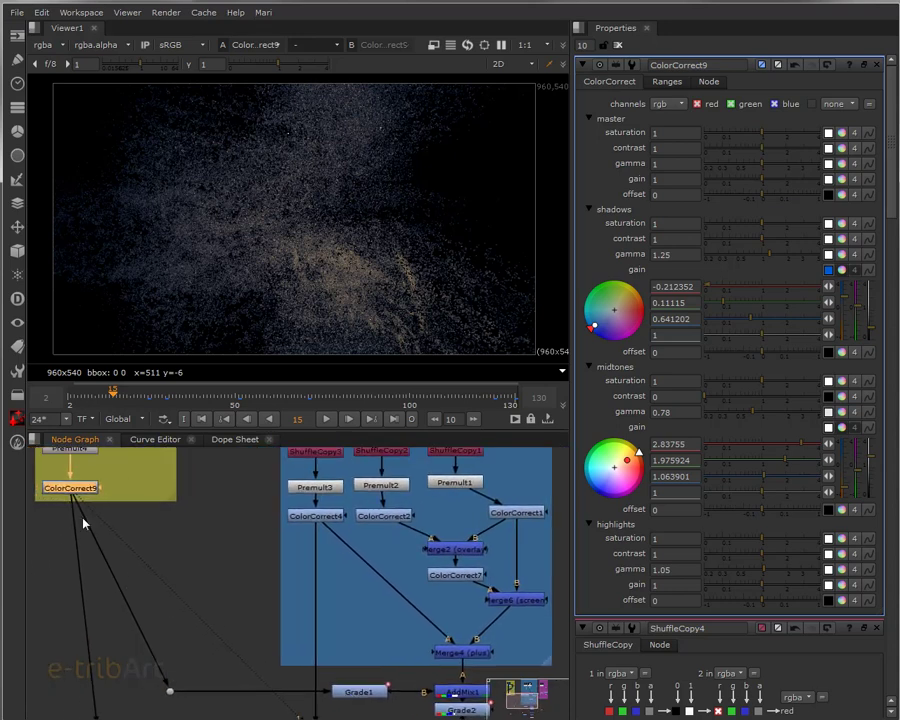
{"action": "middle_click_drag", "start_coordinate": [449, 700], "coordinate": [383, 655]}
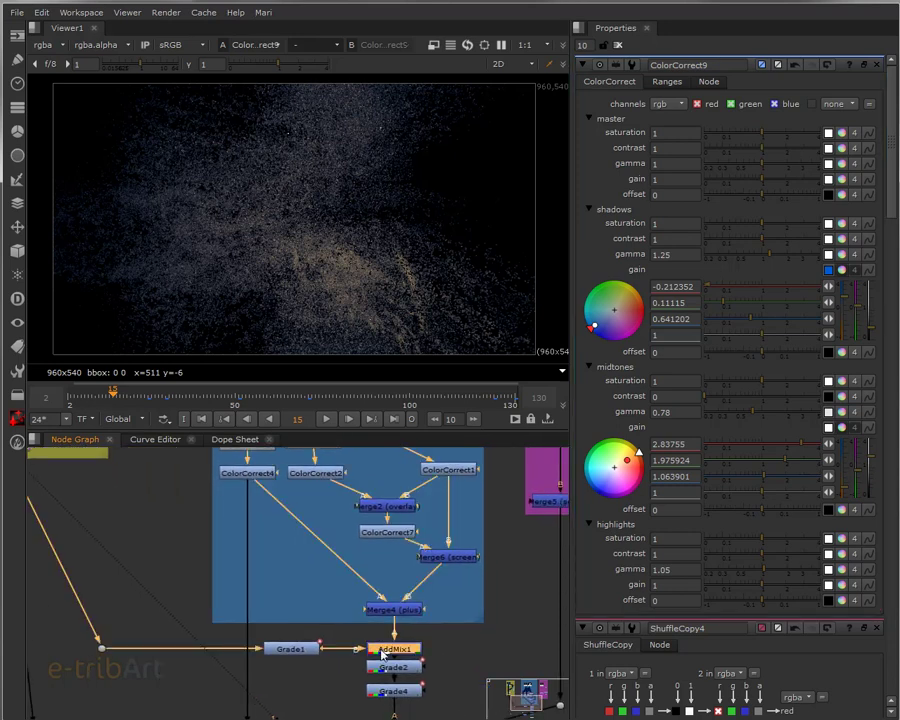
{"action": "key", "text": "1"}
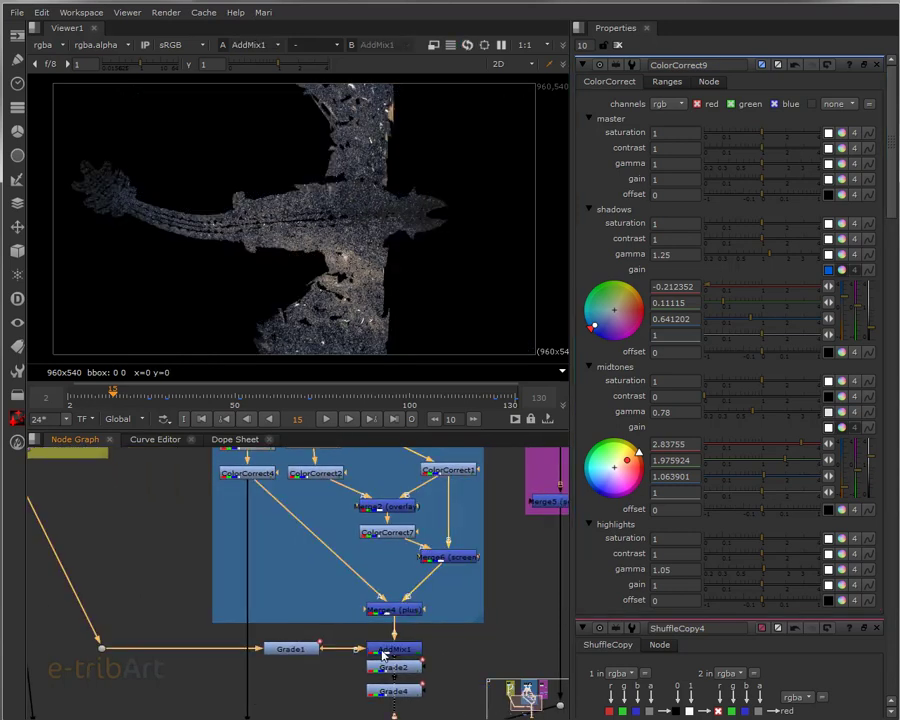
{"action": "left_click", "coordinate": [84, 400]}
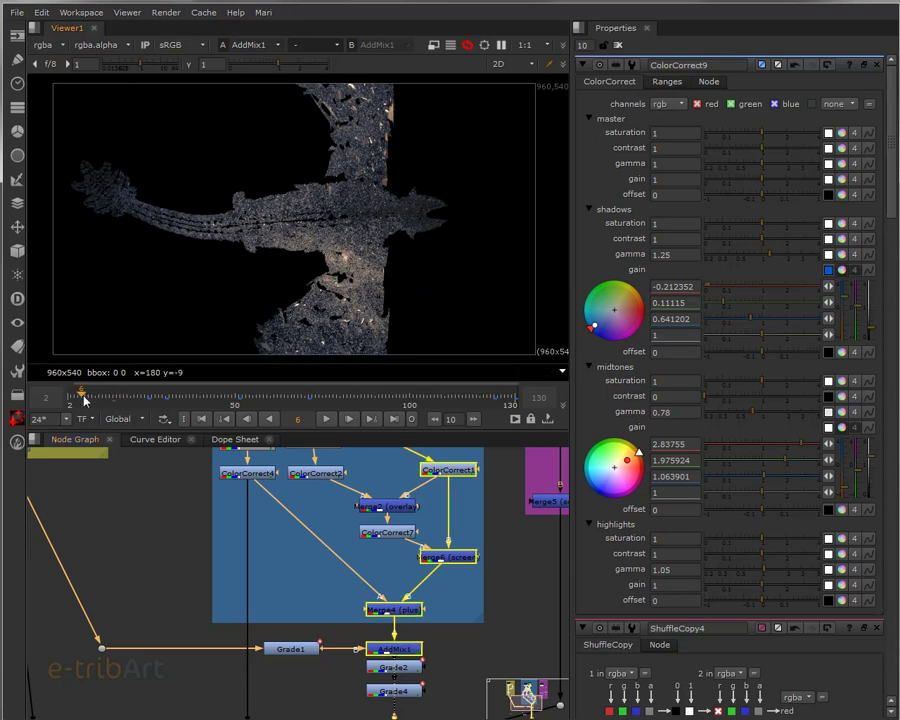
{"action": "left_click_drag", "start_coordinate": [84, 400], "coordinate": [127, 404]}
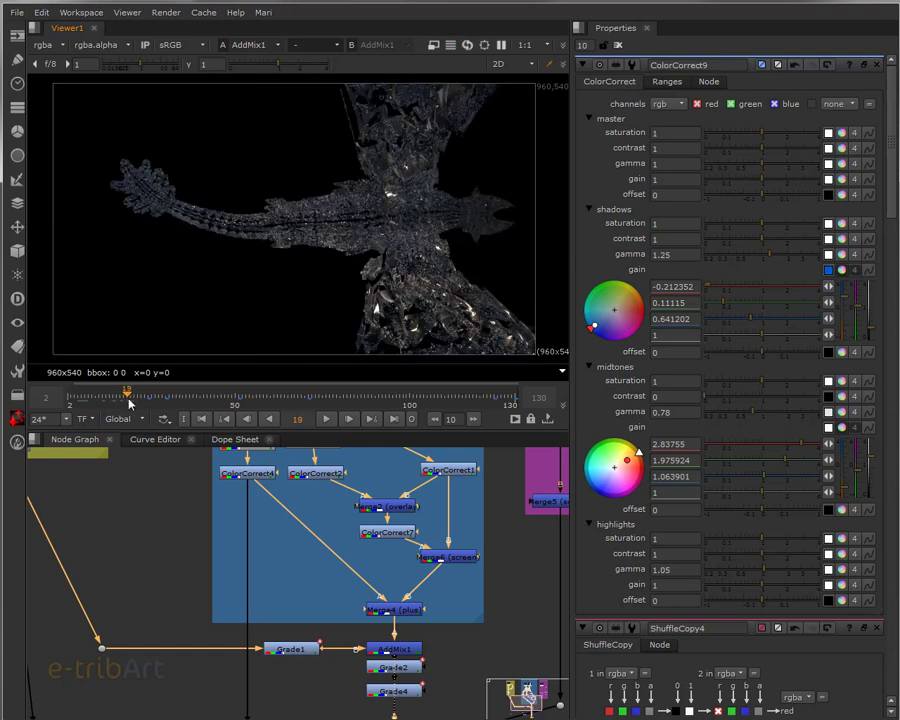
Step: Open Grade1's settings and scrub between frames 16 and 30 to inspect its animated multiply
{"action": "double_click", "coordinate": [293, 649]}
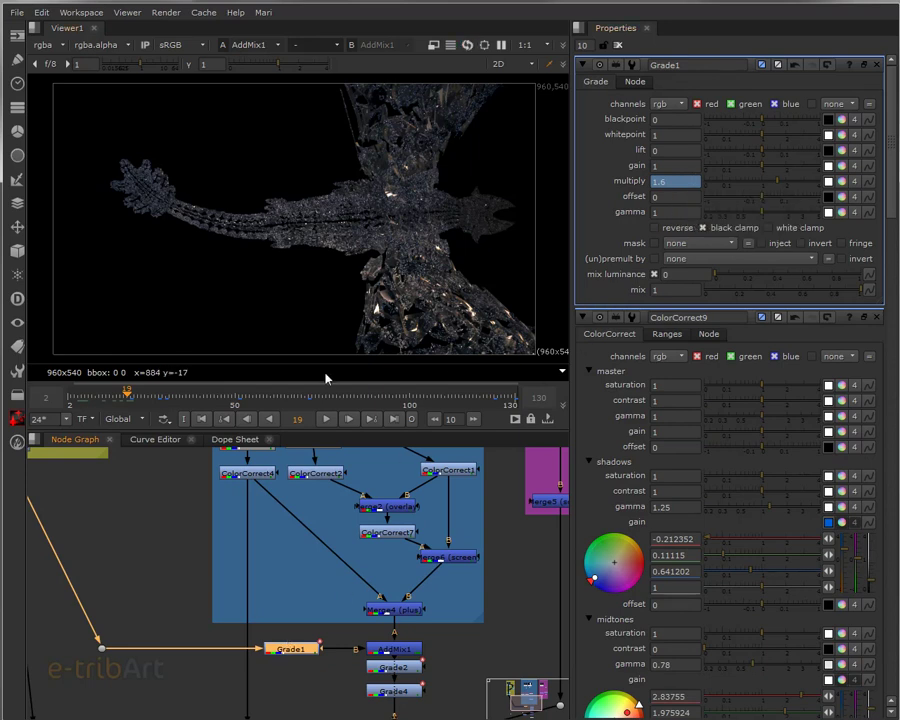
{"action": "left_click", "coordinate": [130, 395]}
{"action": "left_click_drag", "start_coordinate": [130, 395], "coordinate": [167, 398]}
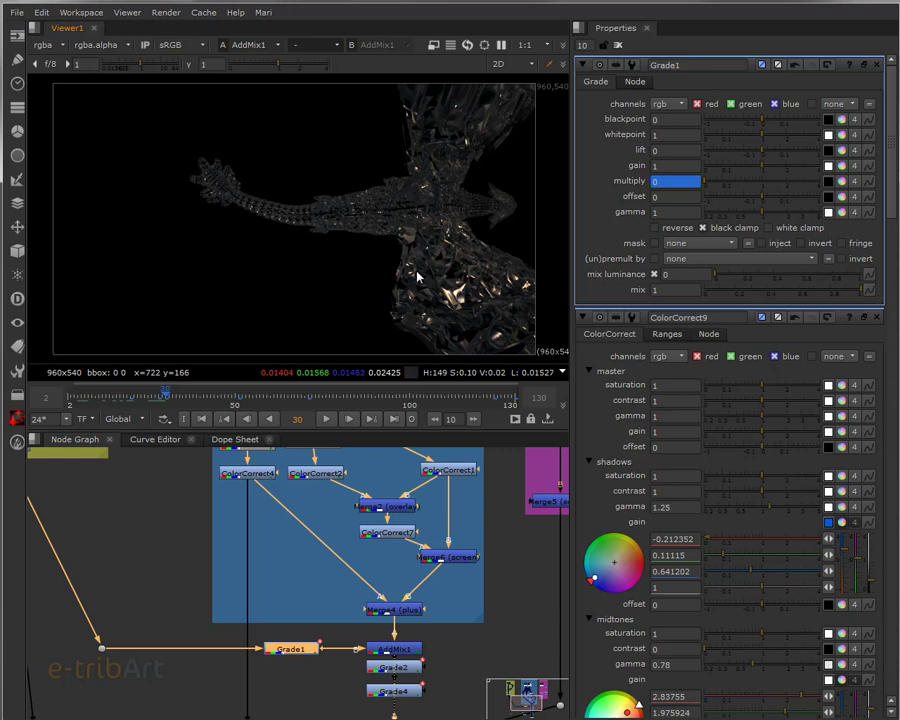
{"action": "left_click", "coordinate": [146, 393]}
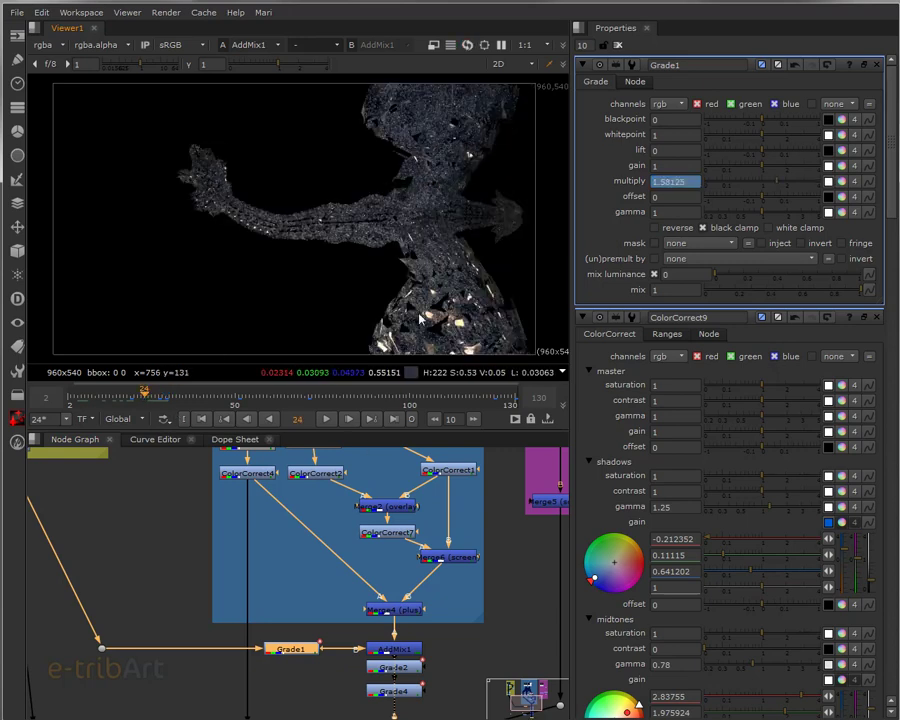
{"action": "mouse_move", "coordinate": [112, 398]}
{"action": "left_mouse_down"}
{"action": "mouse_move", "coordinate": [98, 397]}
{"action": "mouse_move", "coordinate": [119, 397]}
{"action": "left_mouse_up"}
Step: Space Grade2 and Grade4 apart vertically in the chain below AddMix1
{"action": "middle_click_drag", "start_coordinate": [362, 606], "coordinate": [348, 498]}
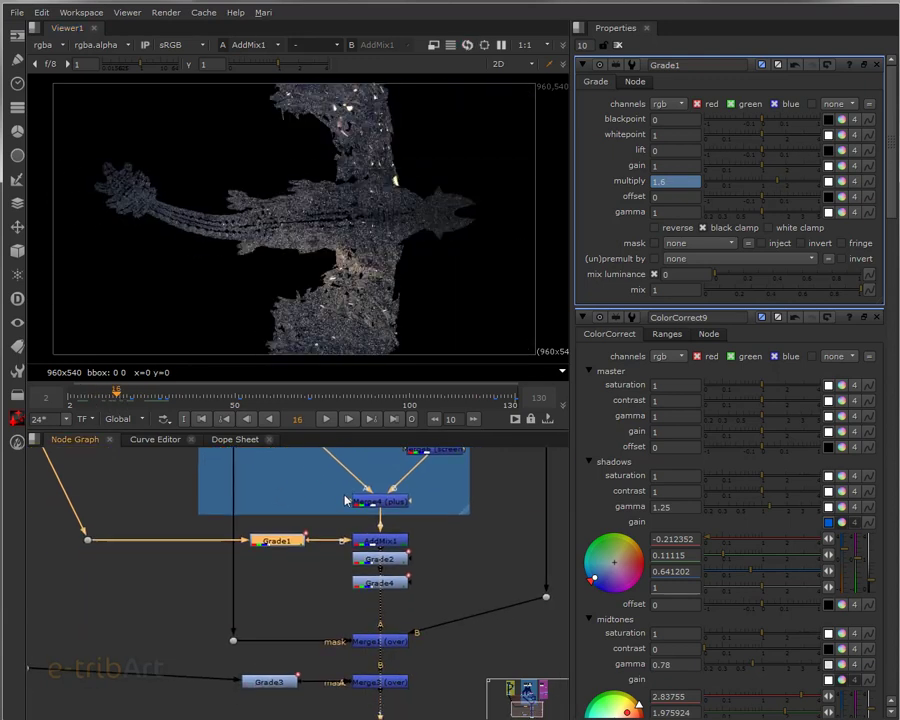
{"action": "left_click", "coordinate": [378, 560]}
{"action": "mouse_move", "coordinate": [379, 580]}
{"action": "left_mouse_down"}
{"action": "mouse_move", "coordinate": [379, 595]}
{"action": "mouse_move", "coordinate": [376, 565]}
{"action": "mouse_move", "coordinate": [364, 563]}
{"action": "mouse_move", "coordinate": [376, 567]}
{"action": "left_mouse_up"}
Step: Open Grade2's settings, scrub from frame 16 to 24 to inspect its animated multiply, and locate Grade4 below it
{"action": "double_click", "coordinate": [376, 566]}
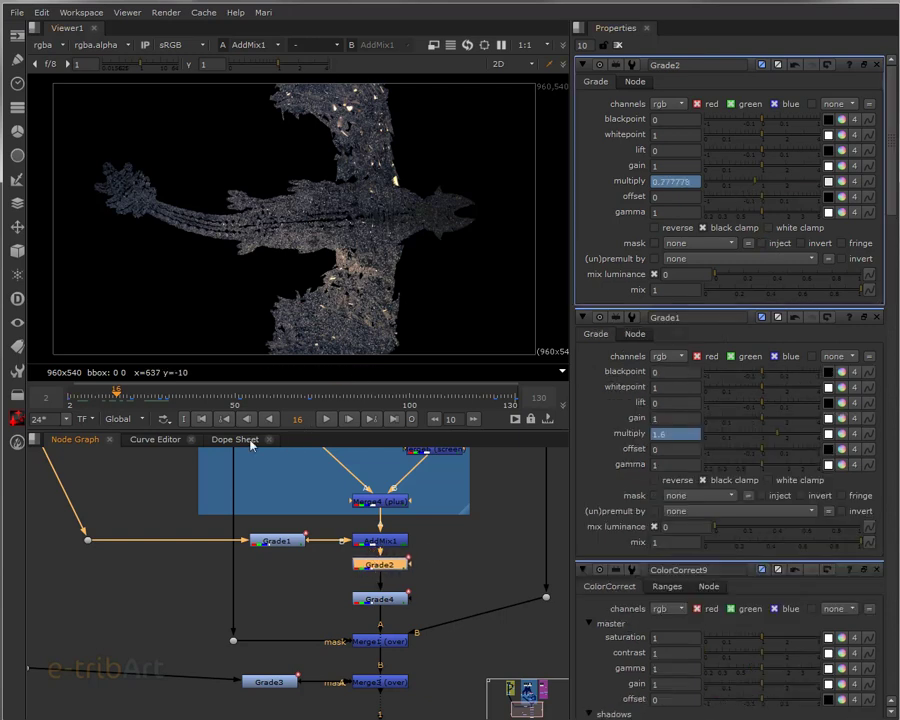
{"action": "left_click_drag", "start_coordinate": [117, 393], "coordinate": [144, 393]}
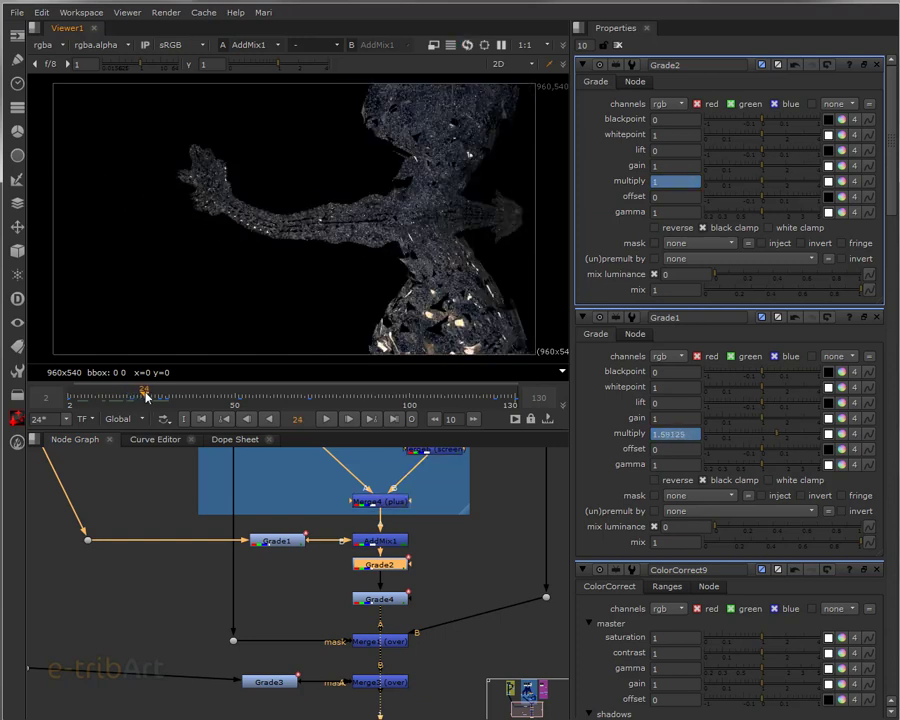
{"action": "left_click", "coordinate": [389, 603]}
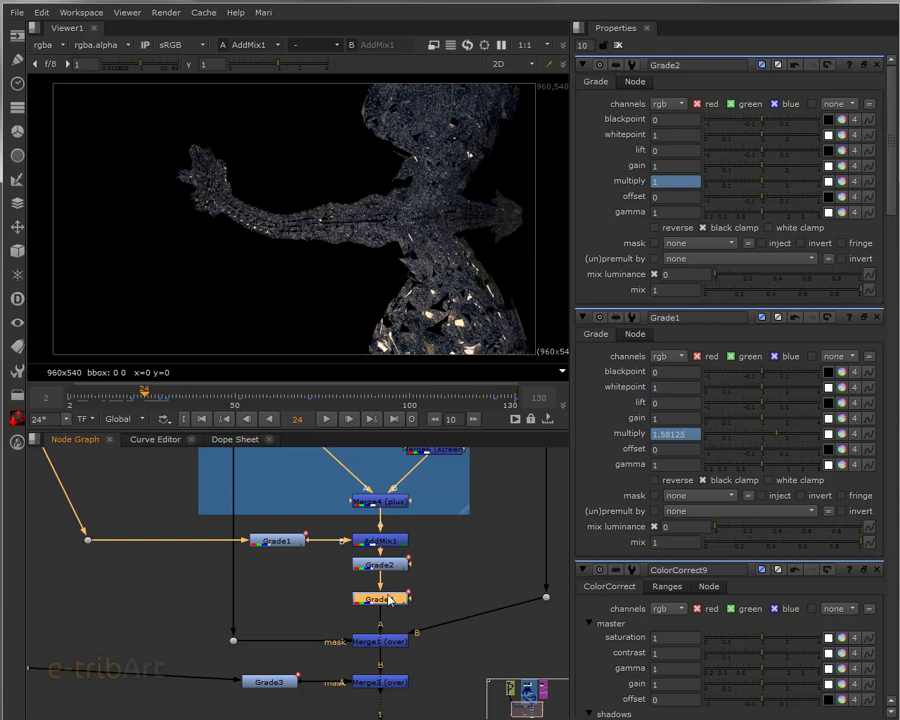
{"action": "left_click", "coordinate": [389, 566]}
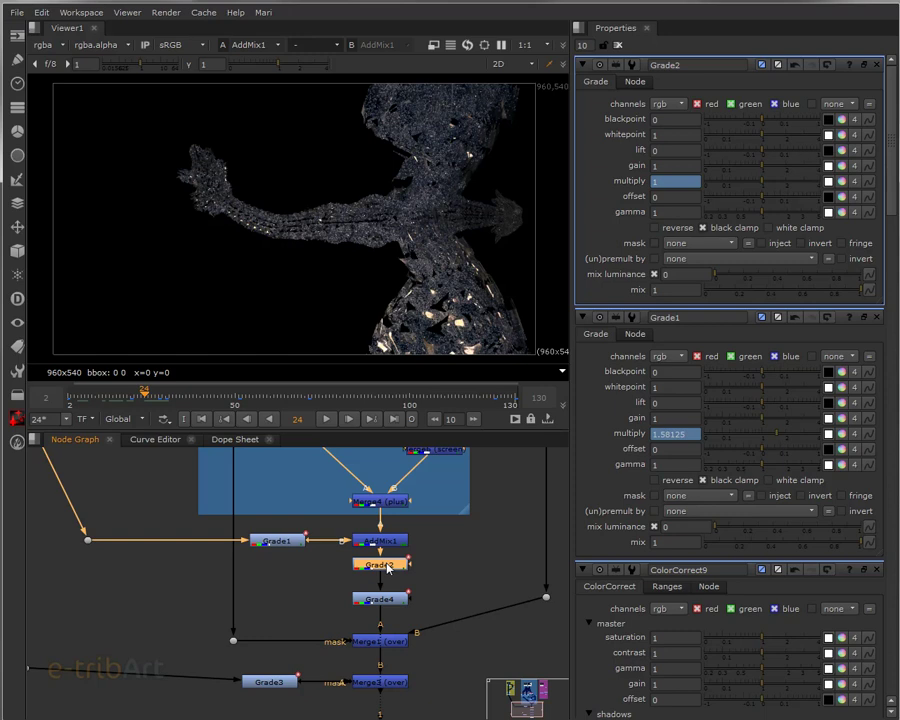
Step: Scrub back from frame 24 to frame 16 and view Merge1's composite of the dragon over the mountain background
{"action": "left_click", "coordinate": [148, 399]}
{"action": "left_click_drag", "start_coordinate": [148, 399], "coordinate": [117, 410]}
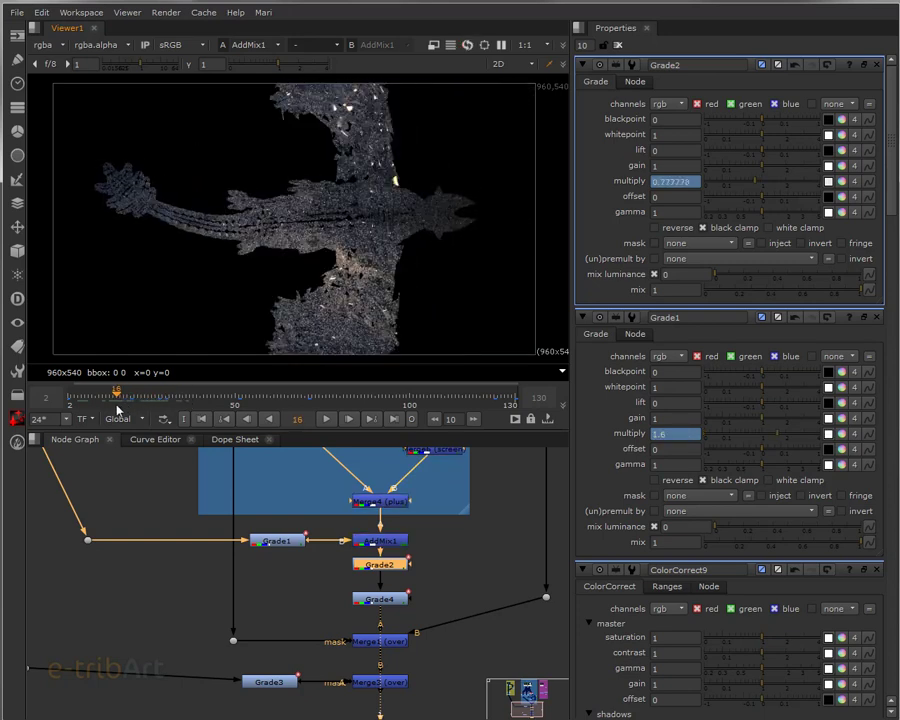
{"action": "left_click", "coordinate": [378, 643]}
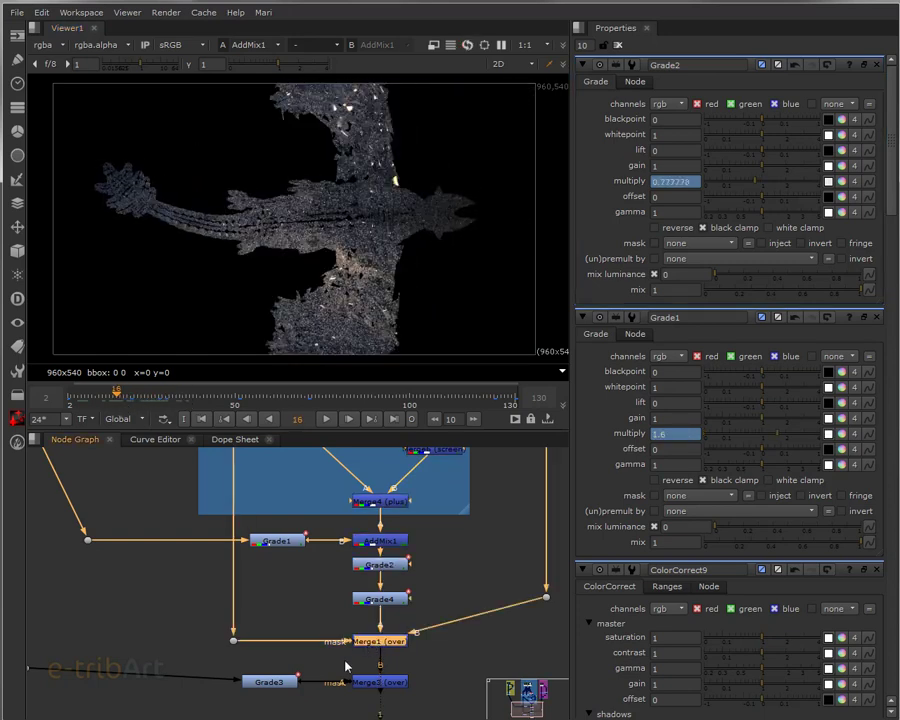
{"action": "middle_click_drag", "start_coordinate": [301, 614], "coordinate": [302, 606]}
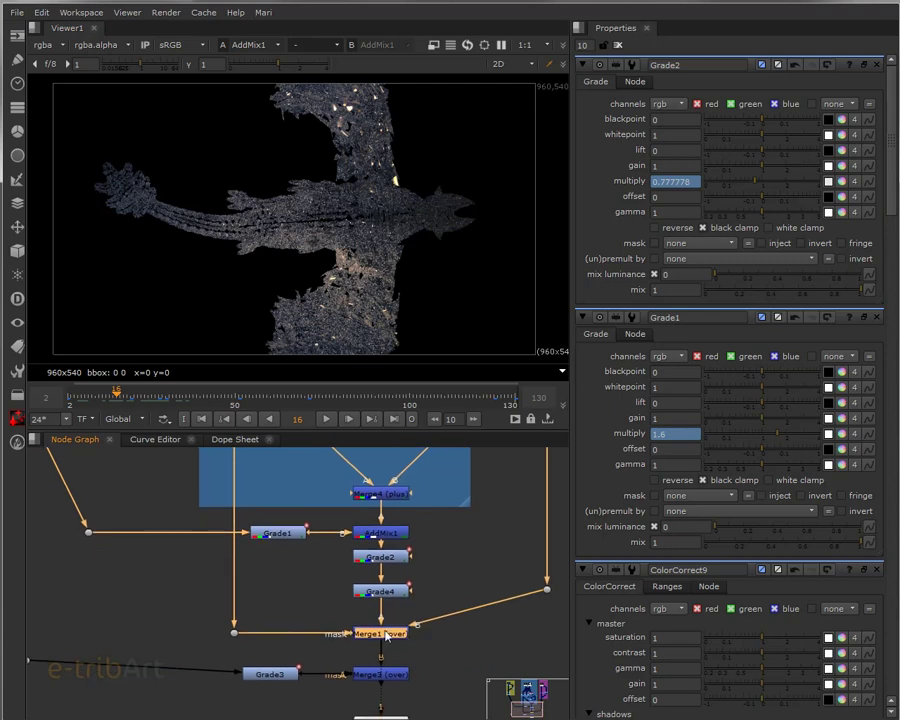
{"action": "key", "text": "1"}
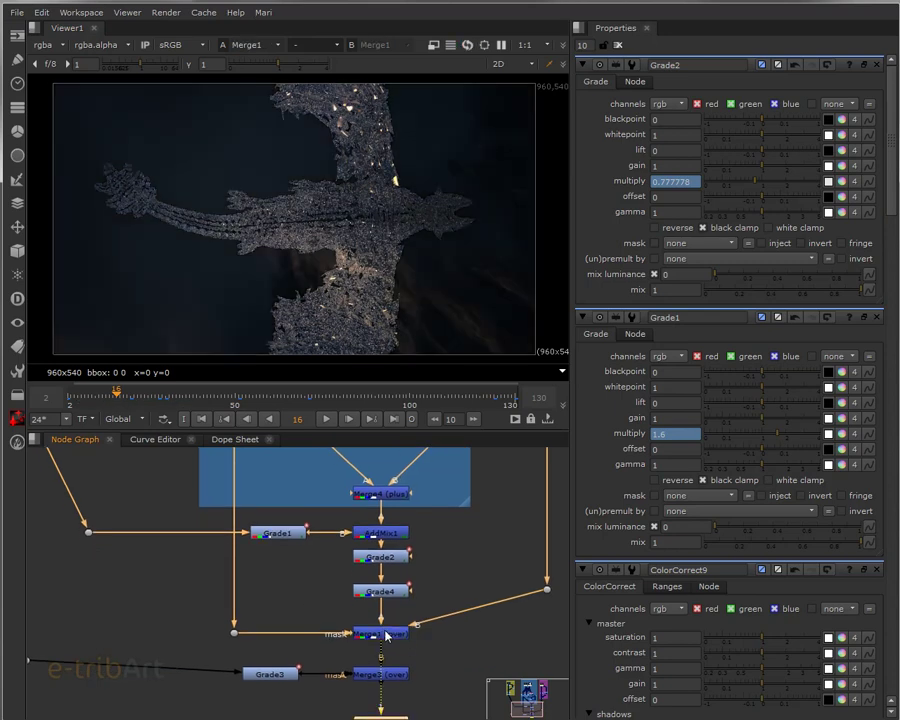
{"action": "left_click", "coordinate": [387, 636]}
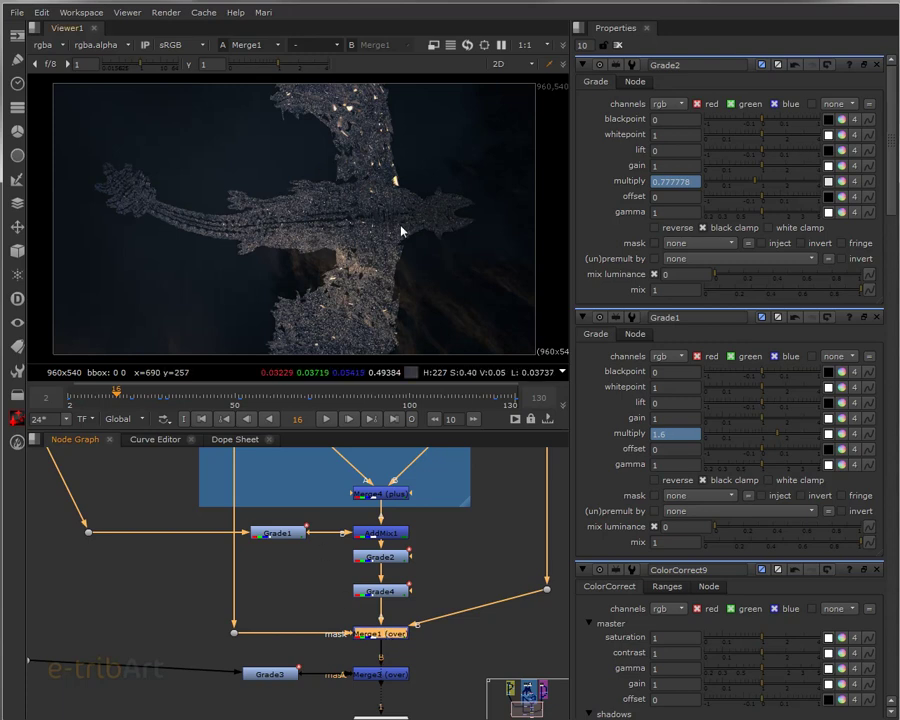
Step: Trace Merge1's background input up to Read3 in the mountain group, and follow the dragon branch back down to Merge1
{"action": "scroll", "coordinate": [488, 584], "scroll_direction": "down", "scroll_amount": 6}
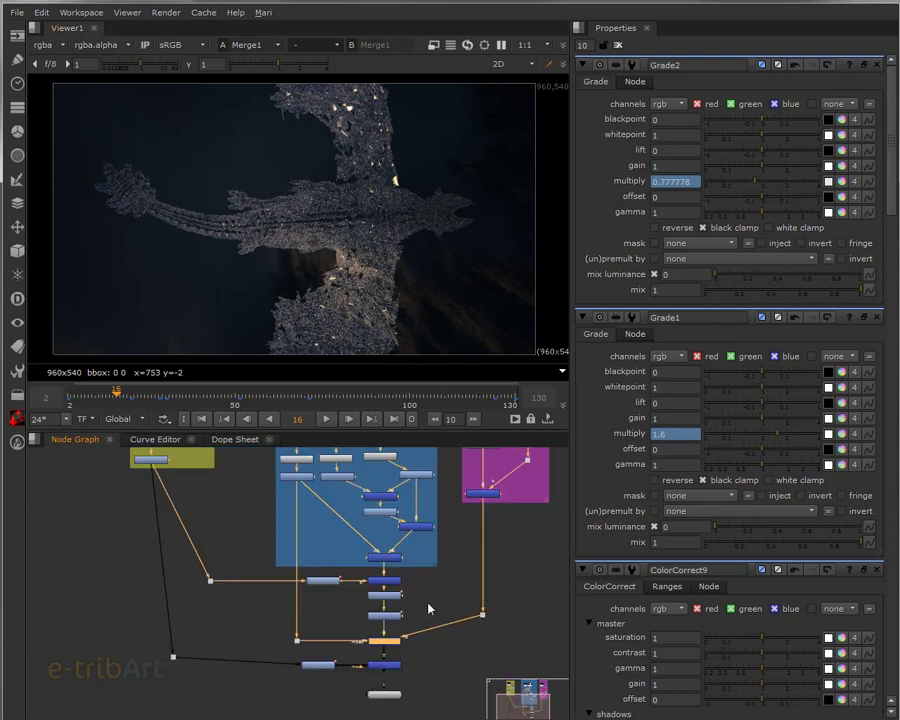
{"action": "scroll", "coordinate": [440, 570], "scroll_direction": "up", "scroll_amount": 6}
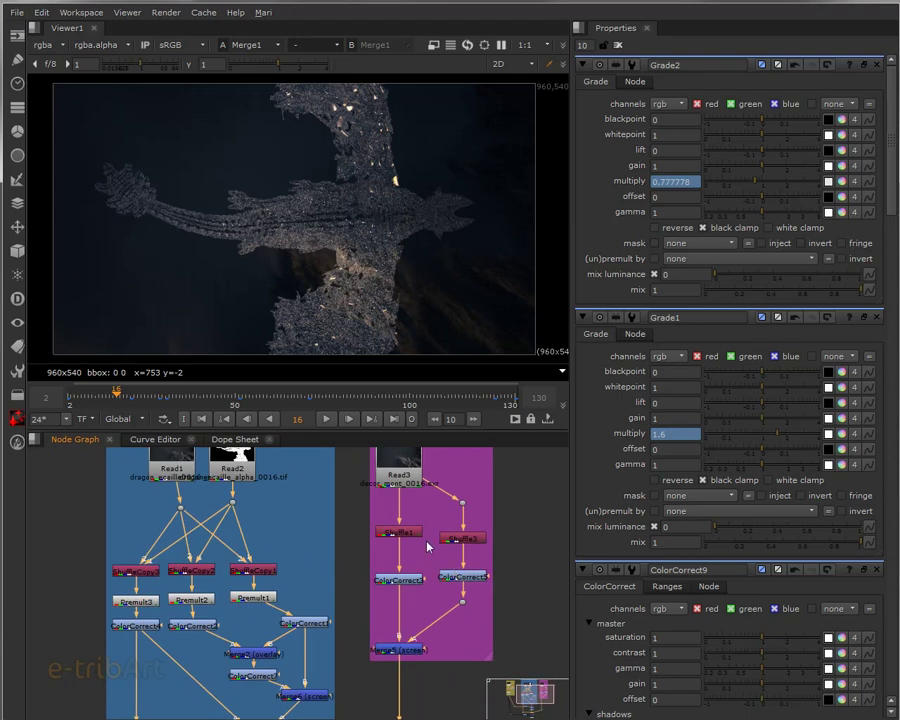
{"action": "scroll", "coordinate": [422, 585], "scroll_direction": "up", "scroll_amount": 3}
{"action": "left_click", "coordinate": [404, 492]}
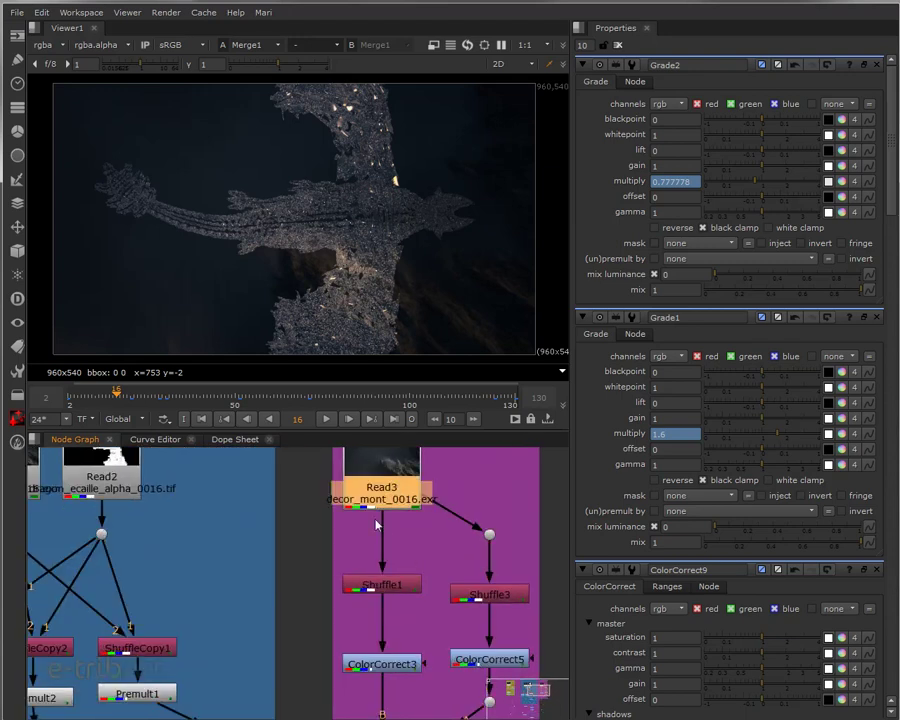
{"action": "middle_click_drag", "start_coordinate": [347, 611], "coordinate": [439, 394]}
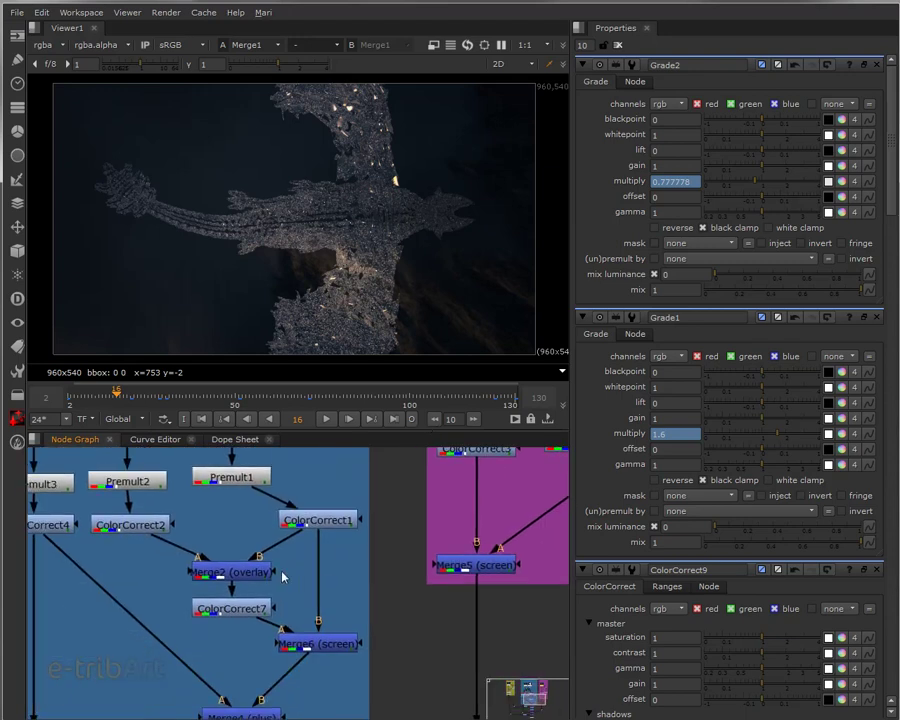
{"action": "middle_click_drag", "start_coordinate": [284, 569], "coordinate": [390, 424]}
{"action": "middle_click_drag", "start_coordinate": [323, 600], "coordinate": [303, 518]}
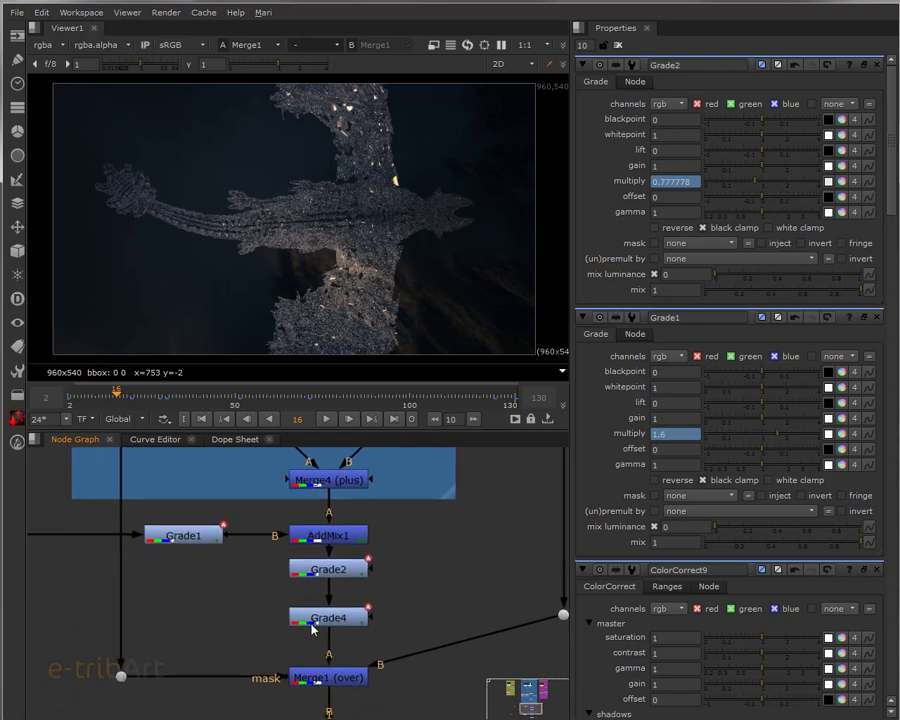
{"action": "middle_click_drag", "start_coordinate": [303, 651], "coordinate": [310, 617]}
{"action": "left_click", "coordinate": [331, 645]}
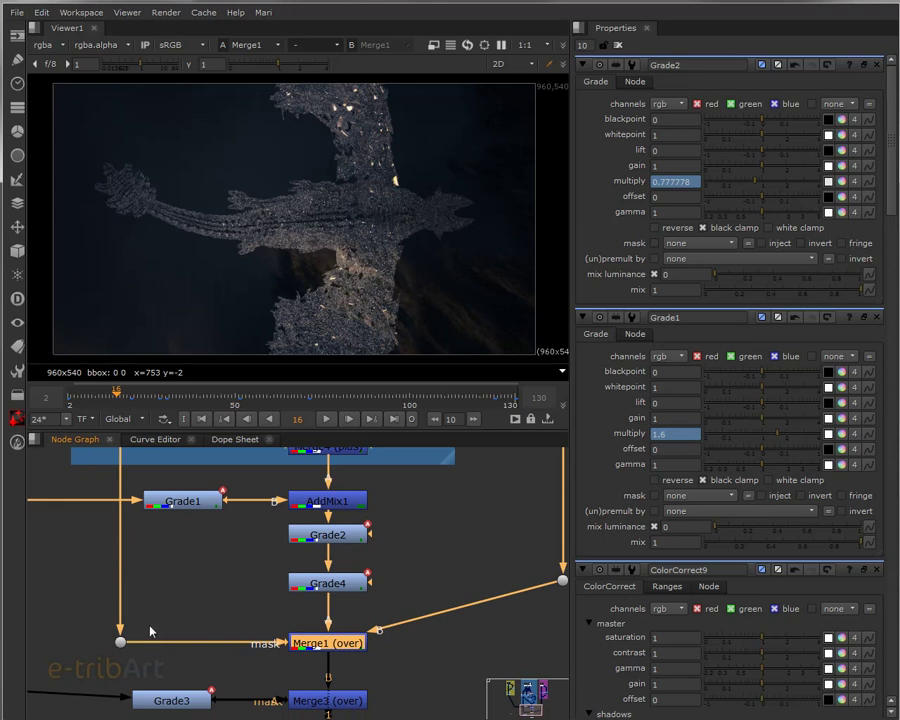
Step: Trace Merge1's mask connection up to the ShuffleCopy3, Premult3 and ColorCorrect4 branch and back, and scrub to frame 4
{"action": "scroll", "coordinate": [149, 634], "scroll_direction": "down", "scroll_amount": 3}
{"action": "middle_click_drag", "start_coordinate": [170, 545], "coordinate": [178, 601]}
{"action": "middle_click_drag", "start_coordinate": [130, 484], "coordinate": [136, 630]}
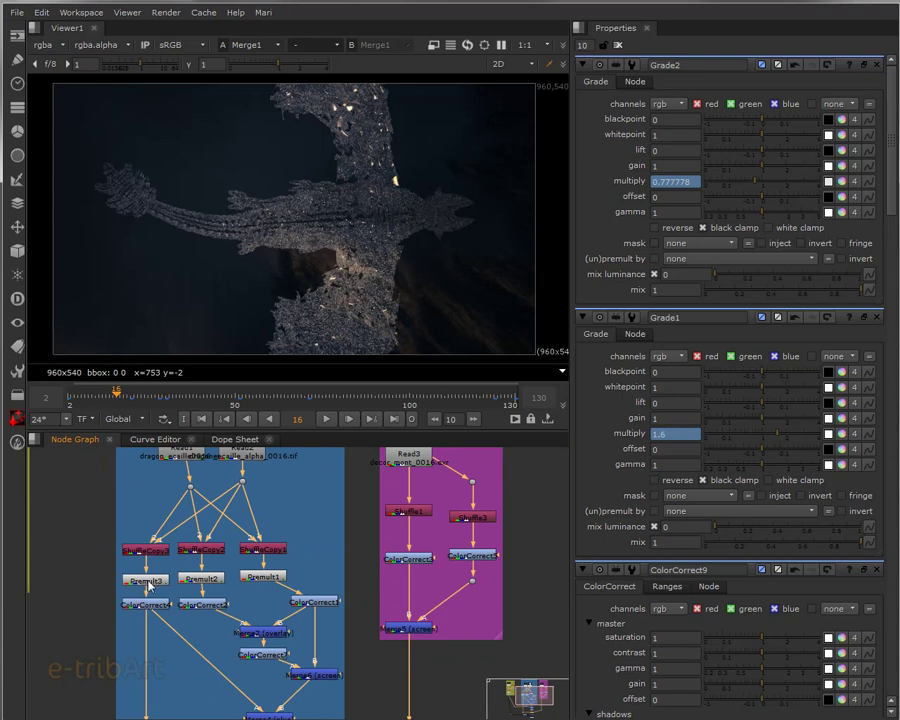
{"action": "middle_click_drag", "start_coordinate": [176, 668], "coordinate": [181, 518]}
{"action": "middle_click_drag", "start_coordinate": [186, 631], "coordinate": [190, 584]}
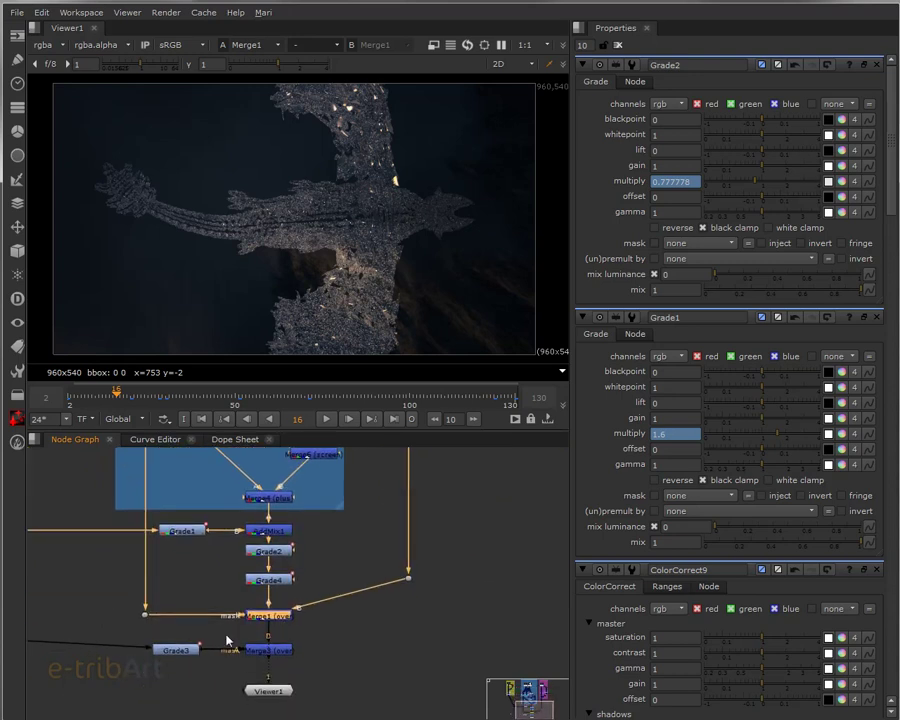
{"action": "scroll", "coordinate": [262, 630], "scroll_direction": "up", "scroll_amount": 2}
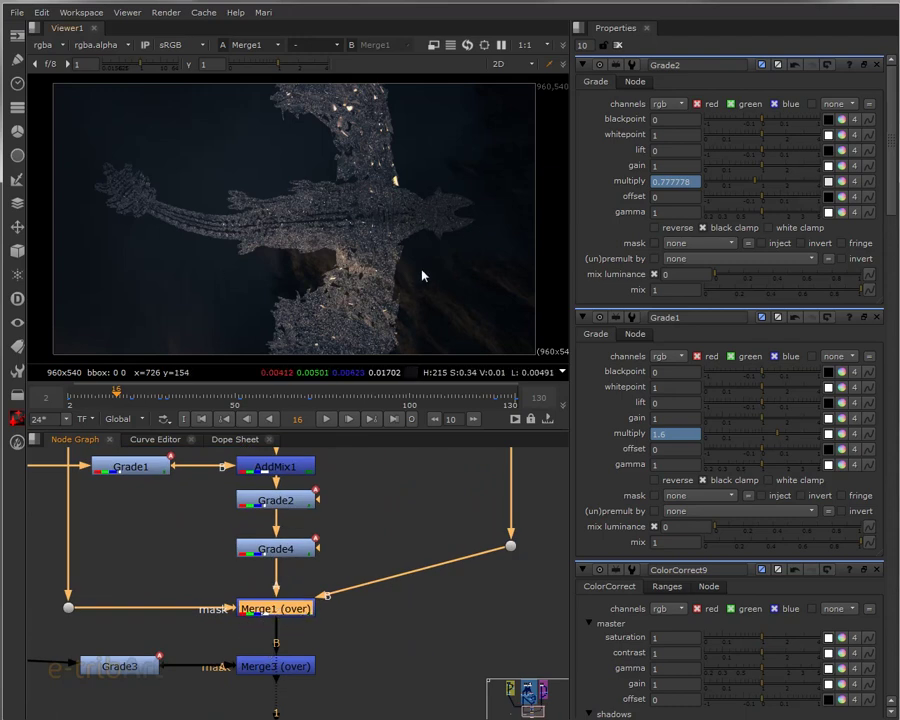
{"action": "left_click_drag", "start_coordinate": [96, 398], "coordinate": [70, 403]}
{"action": "mouse_move", "coordinate": [85, 405]}
{"action": "left_mouse_down"}
{"action": "mouse_move", "coordinate": [174, 410]}
{"action": "mouse_move", "coordinate": [73, 409]}
{"action": "left_mouse_up"}
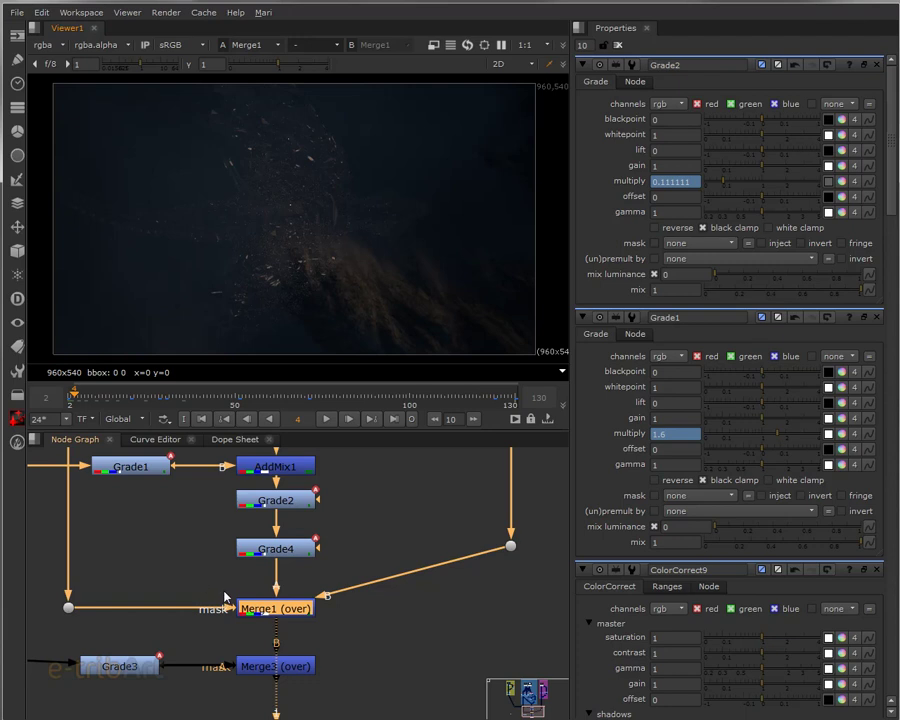
Step: Follow ColorCorrect9's second output down from the particle group and level its connection dot with Grade3
{"action": "scroll", "coordinate": [230, 555], "scroll_direction": "down", "scroll_amount": 4}
{"action": "middle_click_drag", "start_coordinate": [172, 585], "coordinate": [272, 650]}
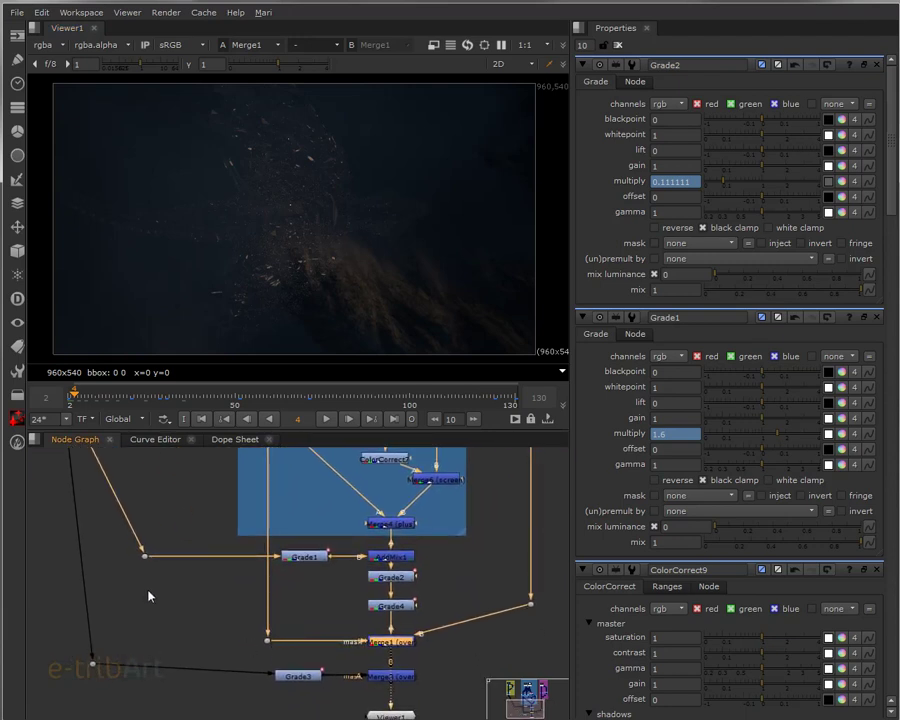
{"action": "scroll", "coordinate": [125, 545], "scroll_direction": "down", "scroll_amount": 1}
{"action": "middle_click_drag", "start_coordinate": [125, 545], "coordinate": [181, 663]}
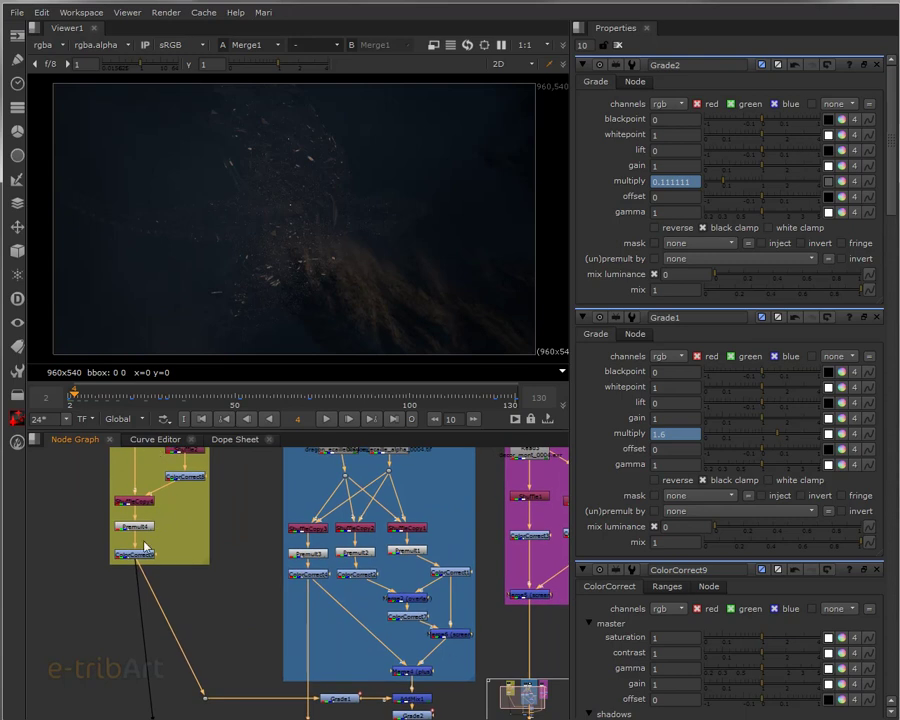
{"action": "middle_click_drag", "start_coordinate": [160, 503], "coordinate": [147, 568]}
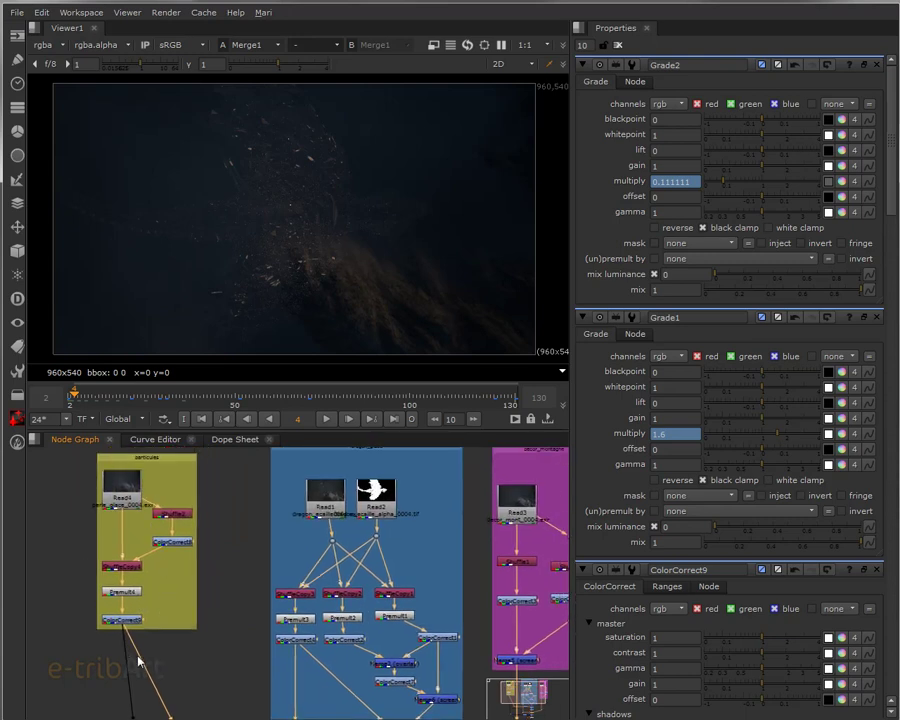
{"action": "middle_click_drag", "start_coordinate": [133, 656], "coordinate": [131, 482]}
{"action": "middle_click_drag", "start_coordinate": [245, 702], "coordinate": [185, 610]}
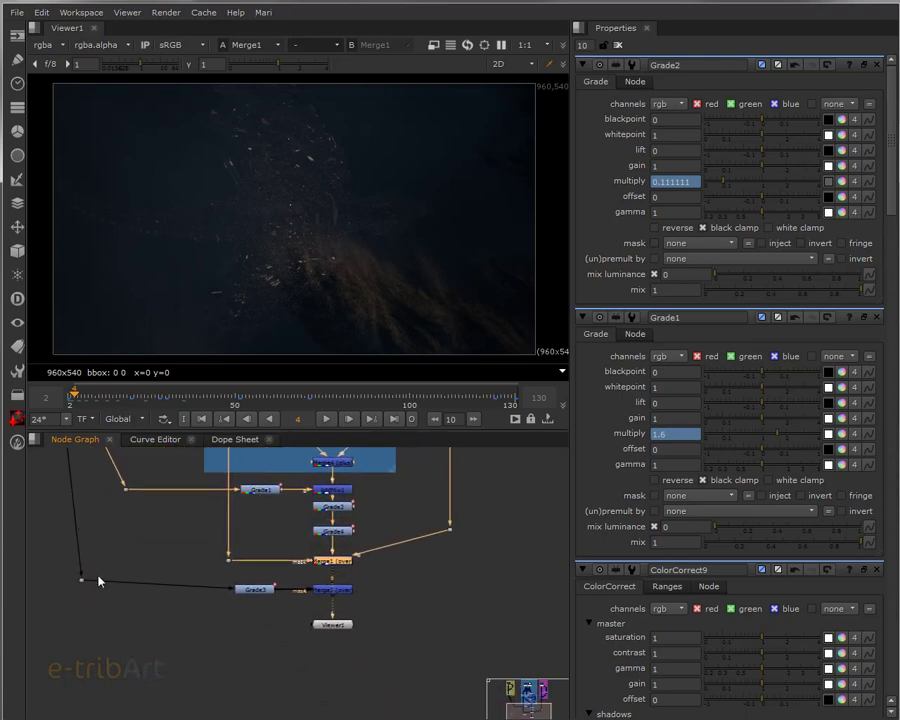
{"action": "left_click_drag", "start_coordinate": [82, 580], "coordinate": [84, 589]}
{"action": "middle_click_drag", "start_coordinate": [217, 629], "coordinate": [187, 631]}
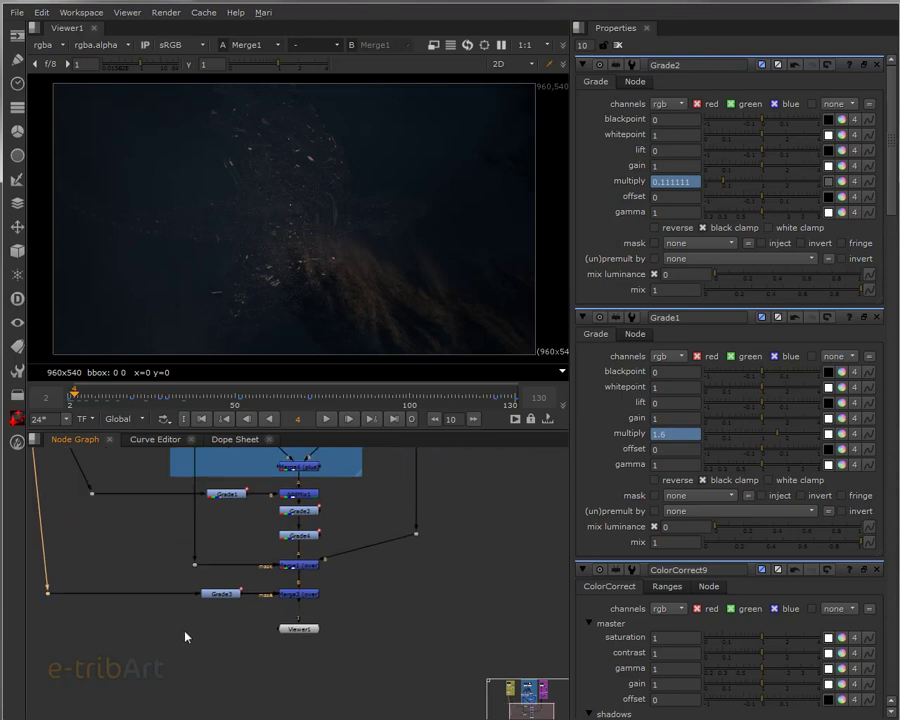
Step: View Merge3's composite with the added ice particles and scrub from frame 4 to frame 6
{"action": "scroll", "coordinate": [190, 631], "scroll_direction": "up", "scroll_amount": 3}
{"action": "scroll", "coordinate": [190, 636], "scroll_direction": "up", "scroll_amount": 1}
{"action": "left_click", "coordinate": [407, 563]}
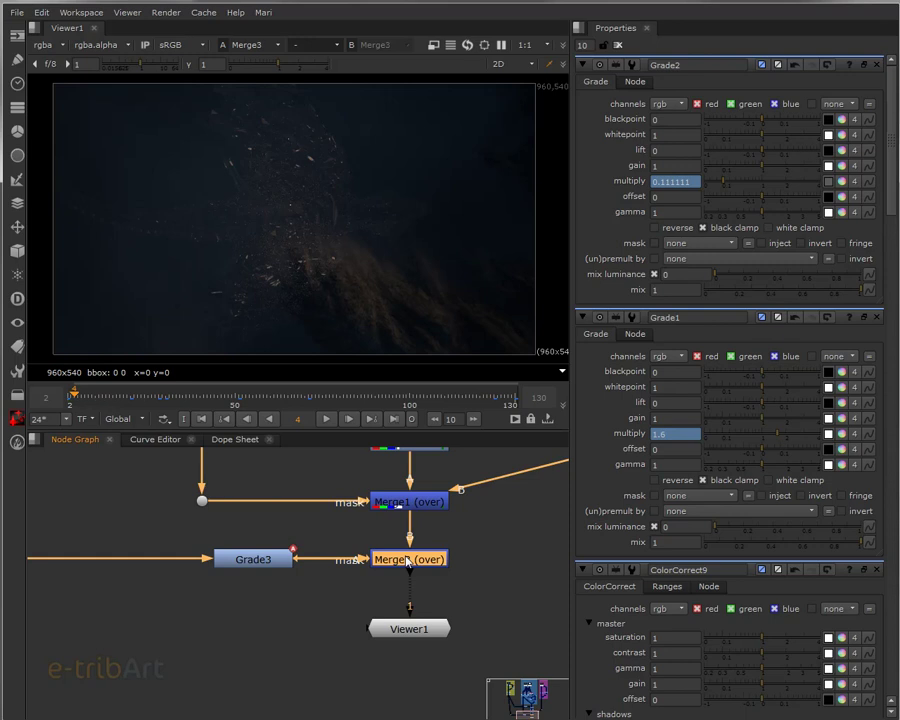
{"action": "key", "text": "1"}
{"action": "middle_click_drag", "start_coordinate": [362, 595], "coordinate": [258, 606]}
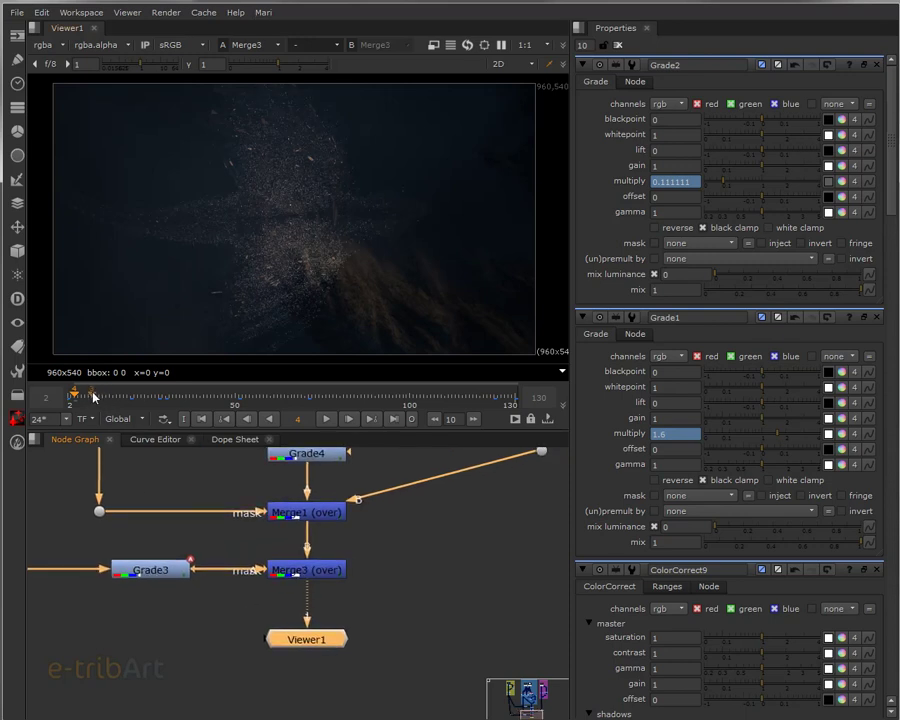
{"action": "left_click", "coordinate": [93, 397]}
{"action": "left_click_drag", "start_coordinate": [93, 397], "coordinate": [82, 397]}
{"action": "left_click", "coordinate": [291, 573]}
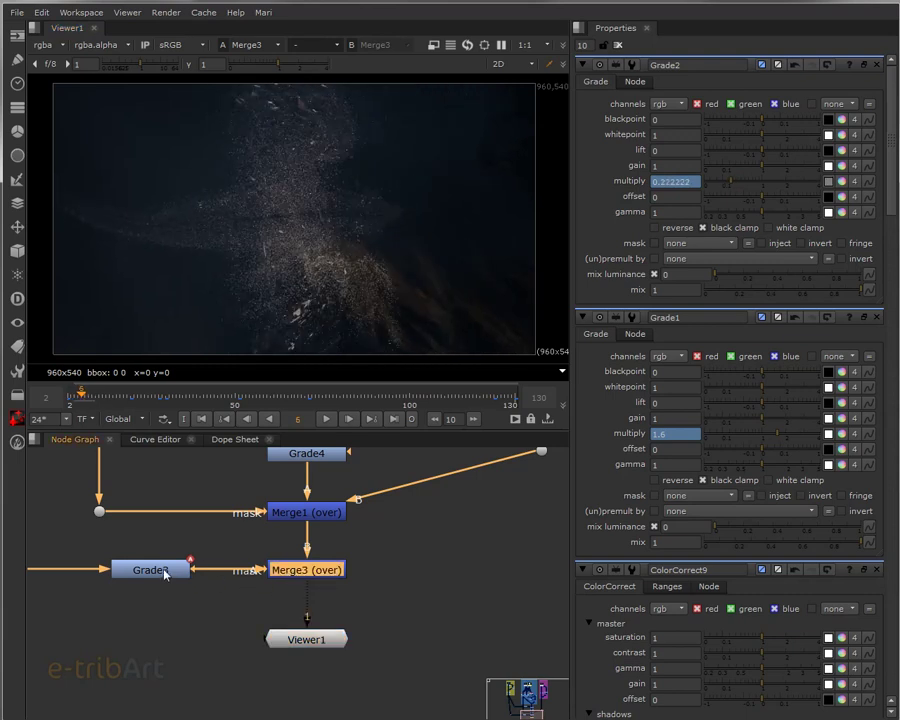
Step: Trace the ice-particle branch from Read4 through Shuffle2, ColorCorrect8, ShuffleCopy4, Premult4 and ColorCorrect9 down to Grade3 and Merge3
{"action": "scroll", "coordinate": [172, 572], "scroll_direction": "down", "scroll_amount": 10}
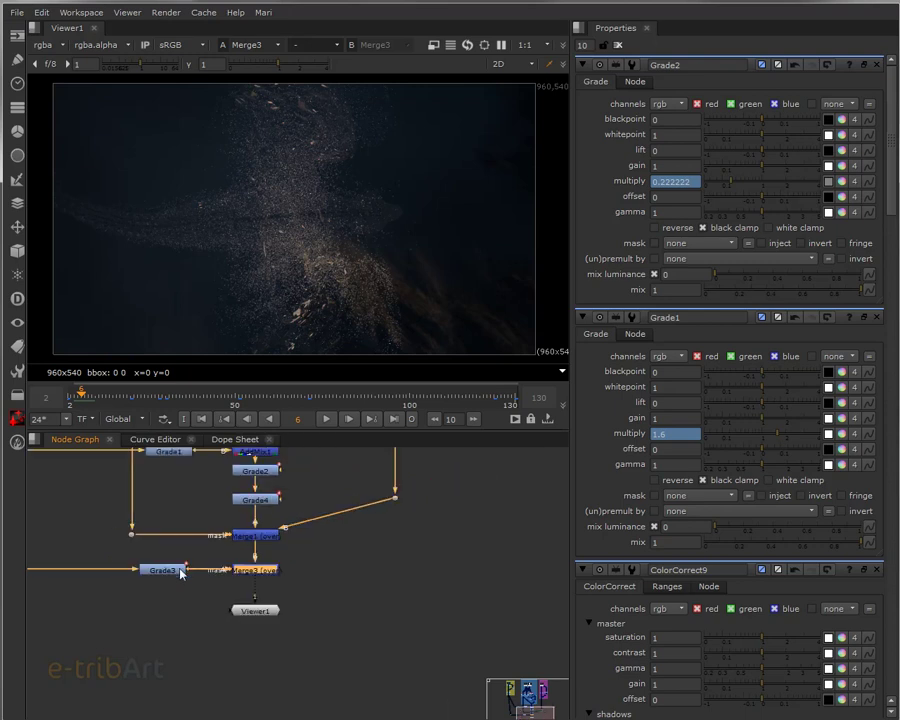
{"action": "middle_click_drag", "start_coordinate": [287, 565], "coordinate": [214, 691]}
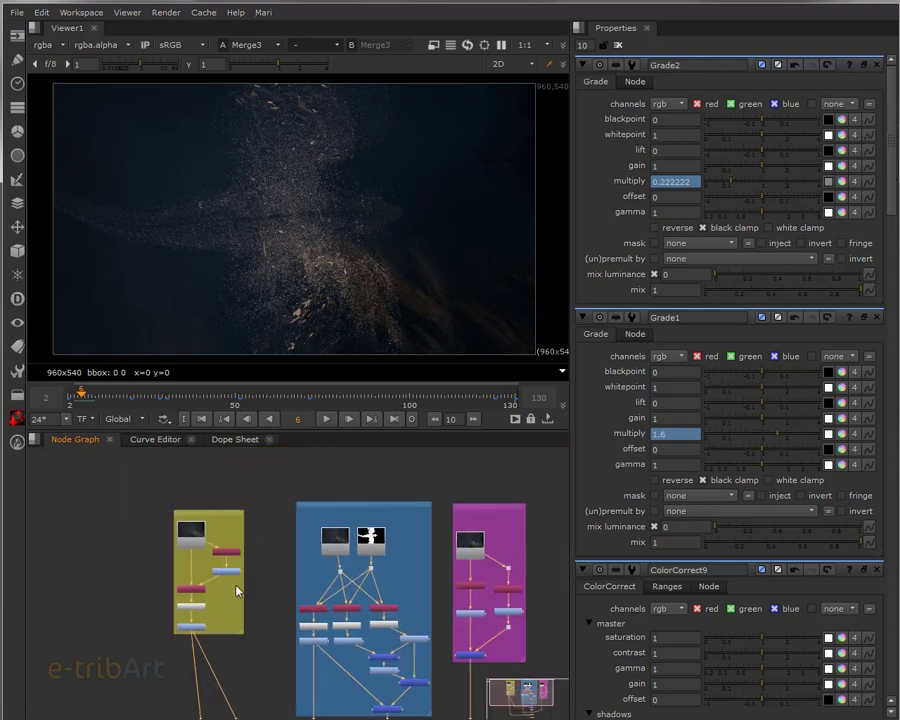
{"action": "scroll", "coordinate": [224, 570], "scroll_direction": "up", "scroll_amount": 4}
{"action": "left_click", "coordinate": [242, 516]}
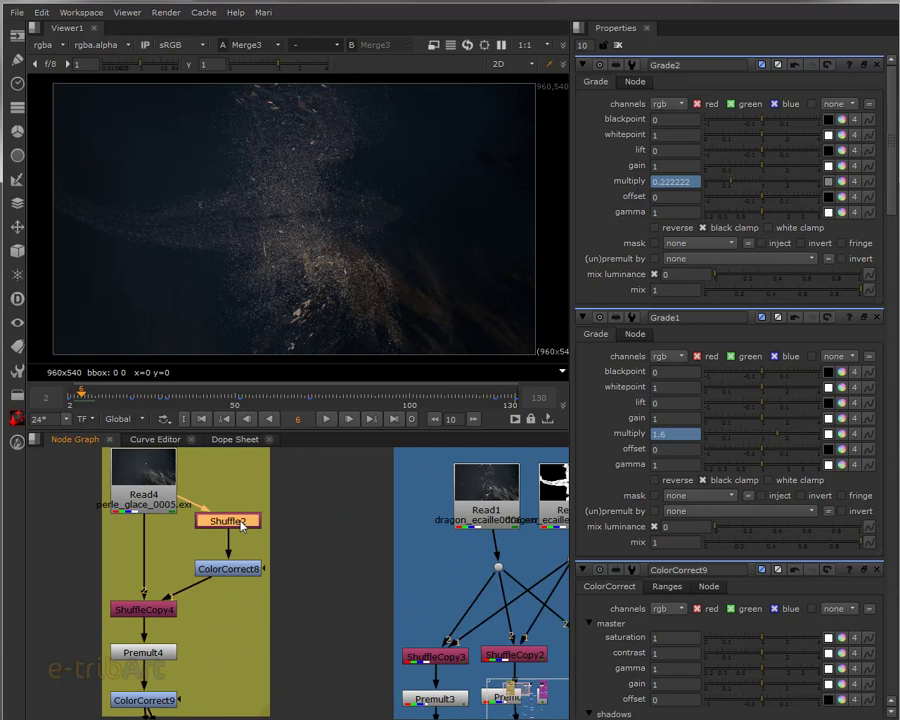
{"action": "left_click", "coordinate": [243, 565]}
{"action": "left_click", "coordinate": [157, 610]}
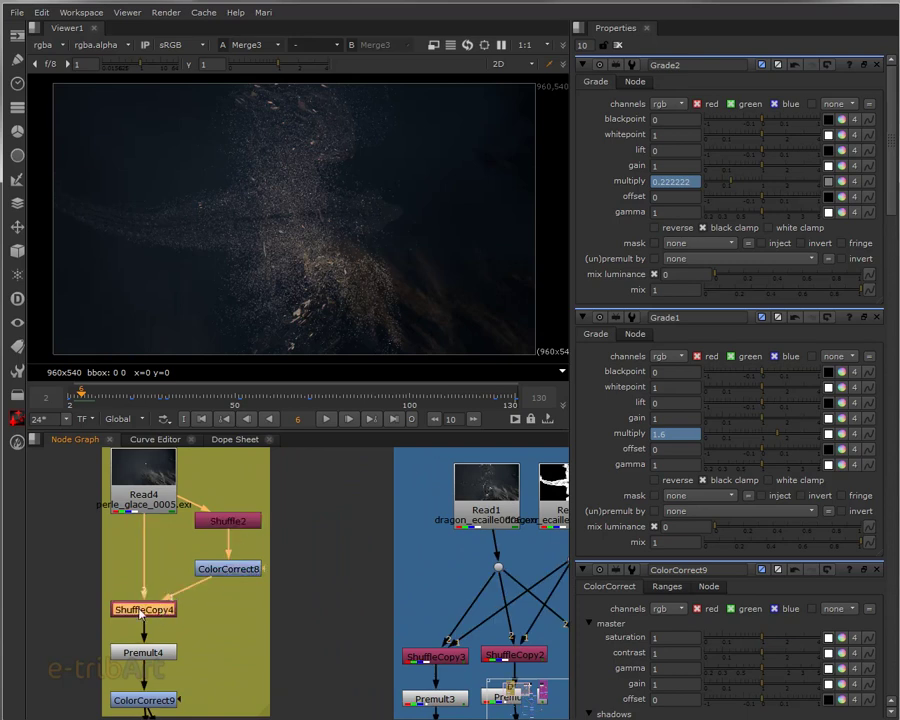
{"action": "middle_click_drag", "start_coordinate": [142, 686], "coordinate": [136, 570]}
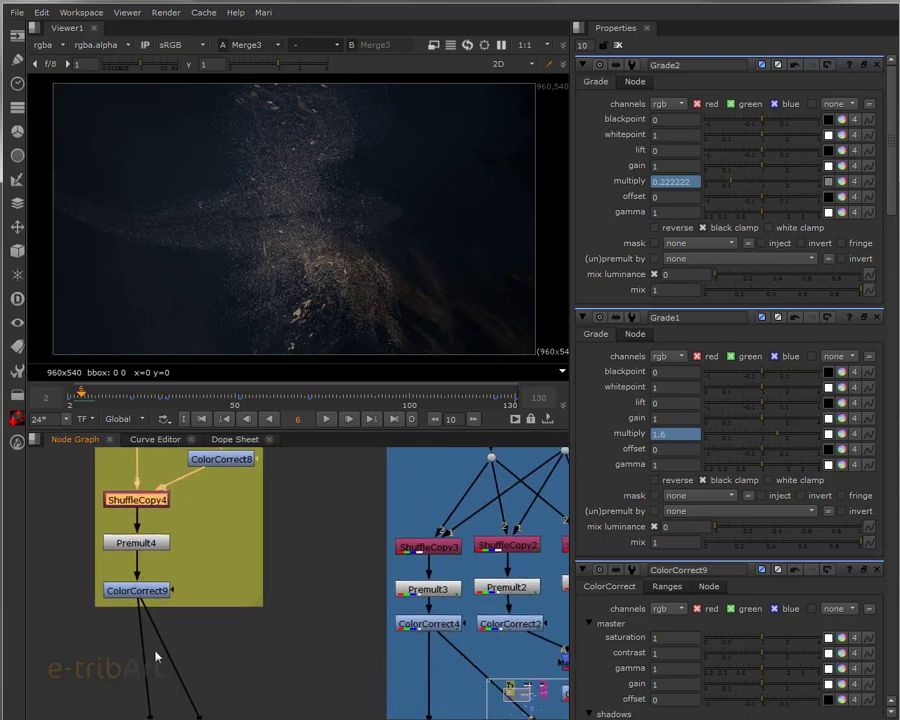
{"action": "middle_click_drag", "start_coordinate": [159, 672], "coordinate": [131, 521]}
{"action": "middle_click_drag", "start_coordinate": [155, 643], "coordinate": [107, 536]}
{"action": "middle_click_drag", "start_coordinate": [227, 699], "coordinate": [165, 572]}
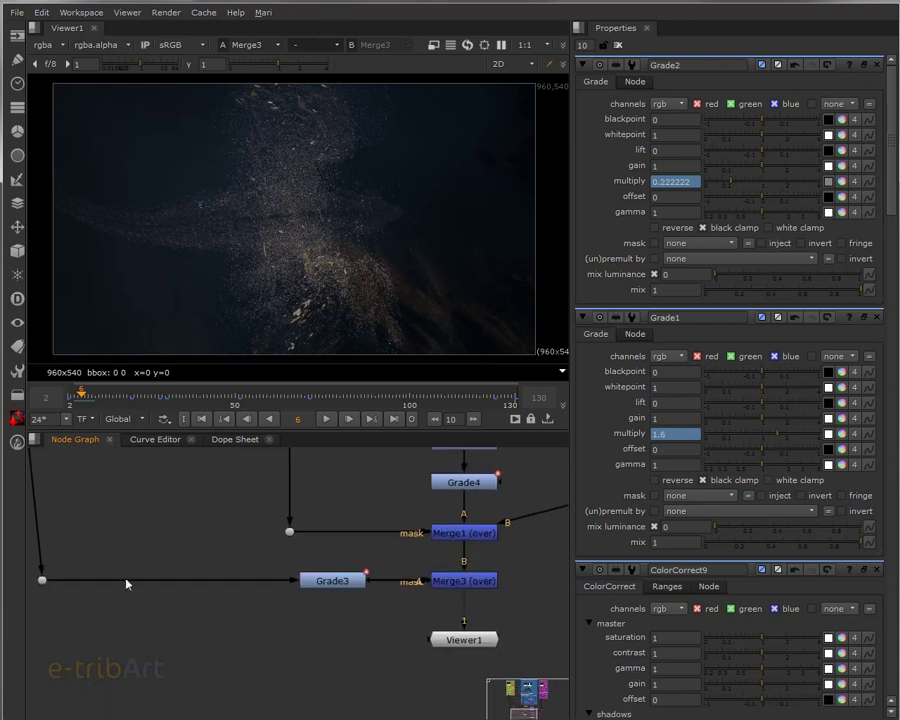
{"action": "middle_click_drag", "start_coordinate": [357, 594], "coordinate": [222, 621]}
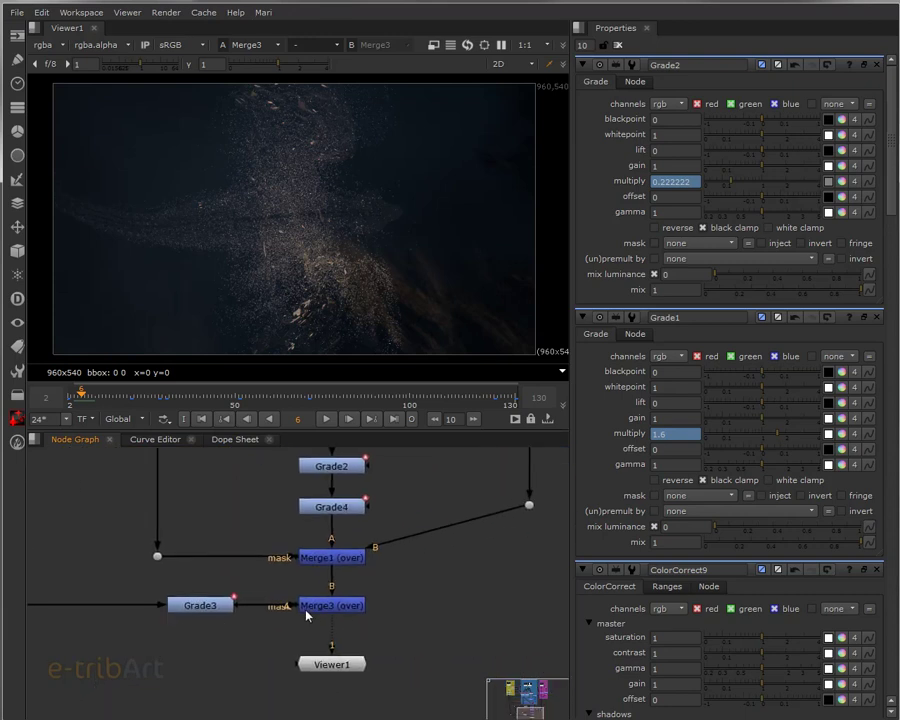
Step: Open the settings of Grade3, which feeds Merge3, and scrub from frame 6 to frame 18 to inspect its animated multiply
{"action": "left_click", "coordinate": [322, 608]}
{"action": "scroll", "coordinate": [285, 640], "scroll_direction": "up", "scroll_amount": 4}
{"action": "left_click", "coordinate": [206, 609]}
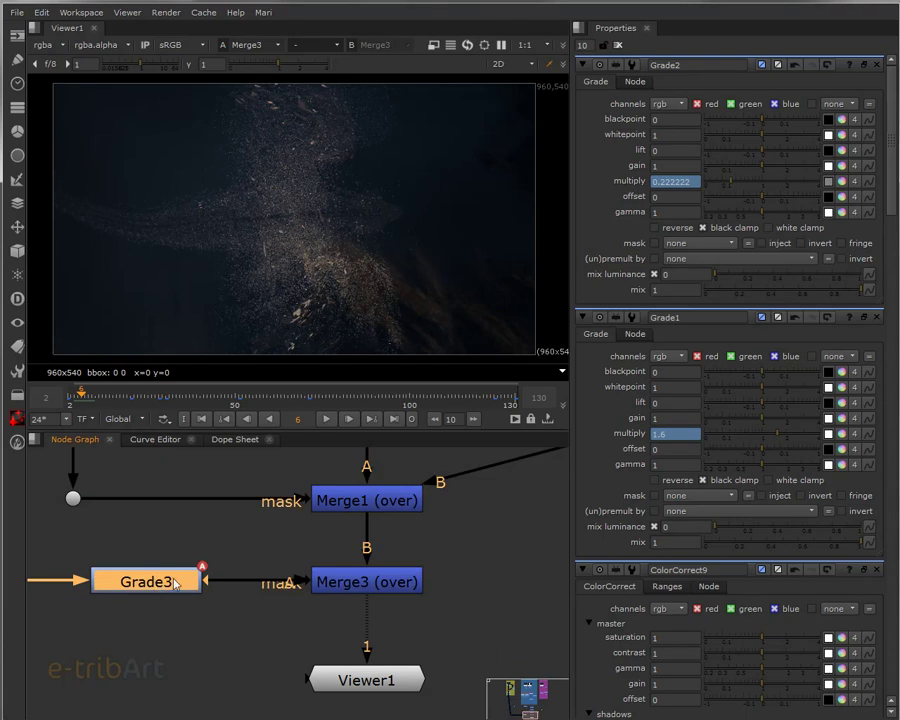
{"action": "double_click", "coordinate": [175, 583]}
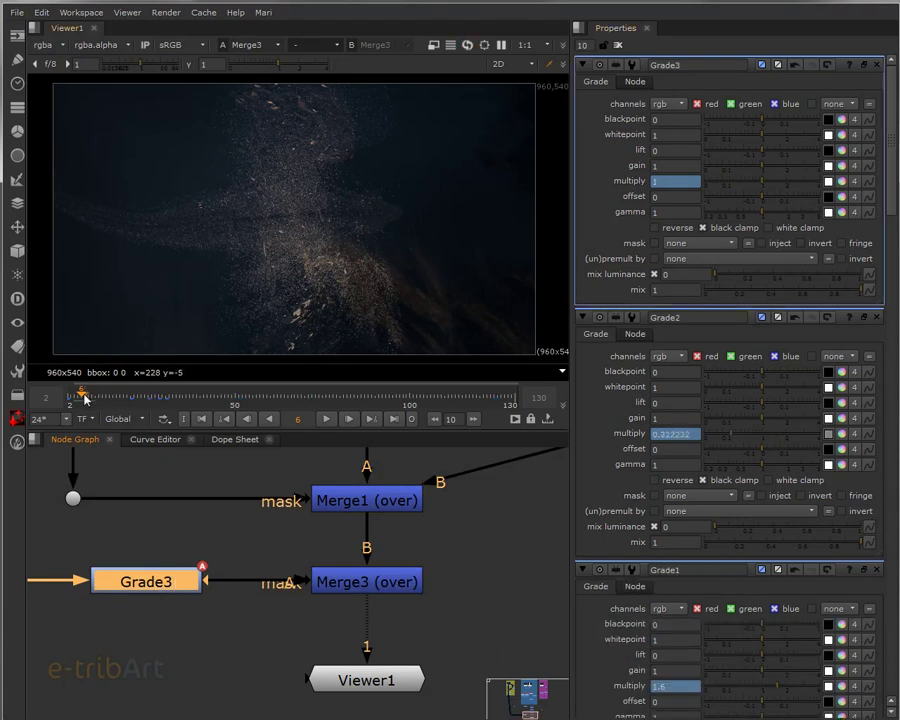
{"action": "left_click_drag", "start_coordinate": [82, 397], "coordinate": [124, 413]}
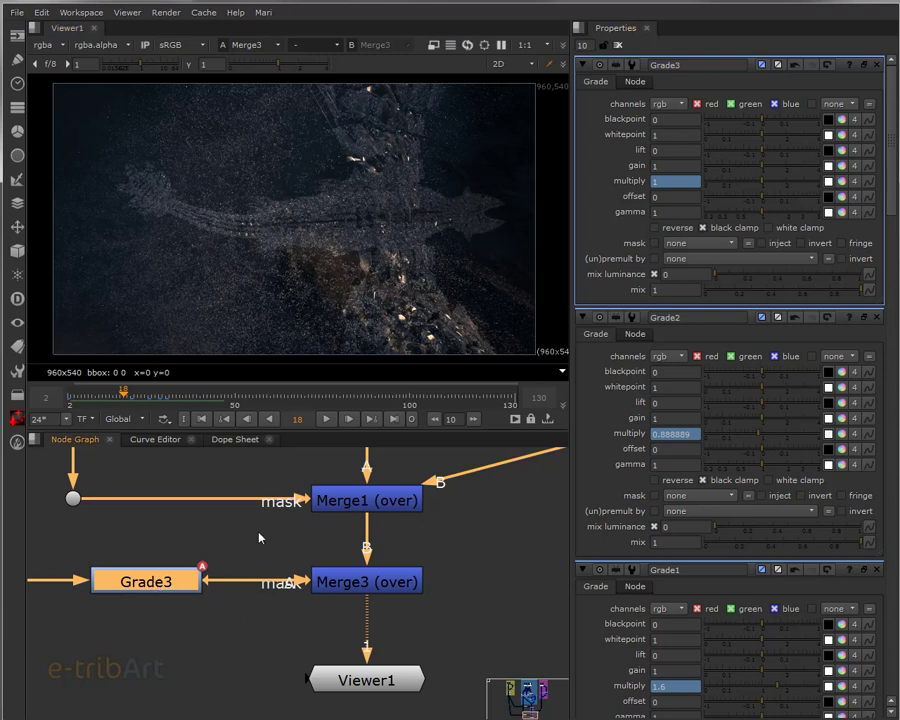
Step: Return to Grade1 beside AddMix1 and scrub back to frame 6 to check its effect in the Merge3 result
{"action": "middle_click_drag", "start_coordinate": [305, 523], "coordinate": [285, 673]}
{"action": "middle_click_drag", "start_coordinate": [279, 587], "coordinate": [279, 663]}
{"action": "left_click", "coordinate": [157, 533]}
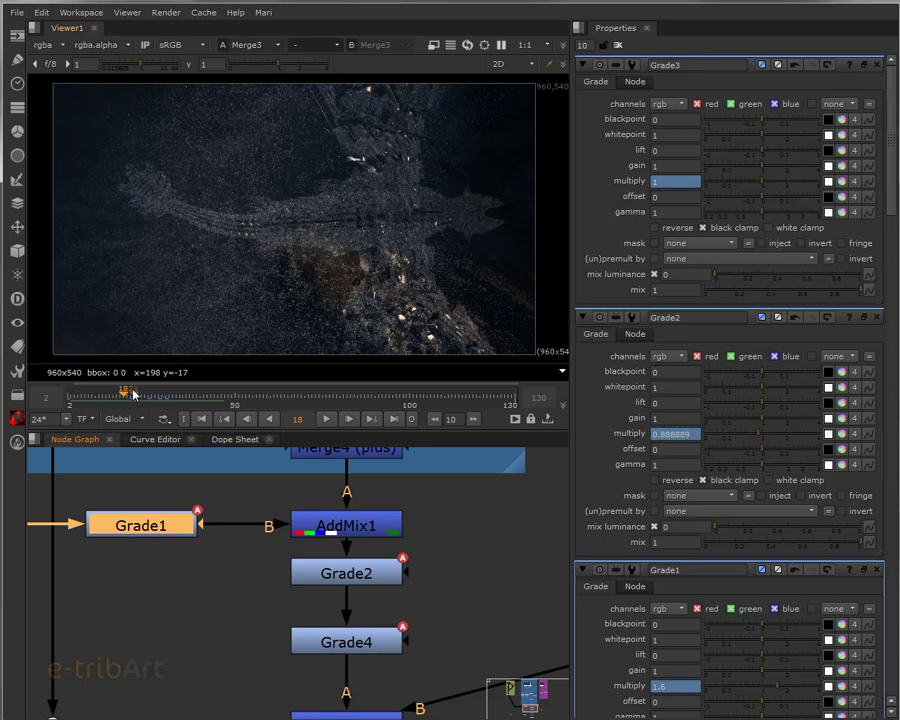
{"action": "left_click_drag", "start_coordinate": [133, 395], "coordinate": [81, 411]}
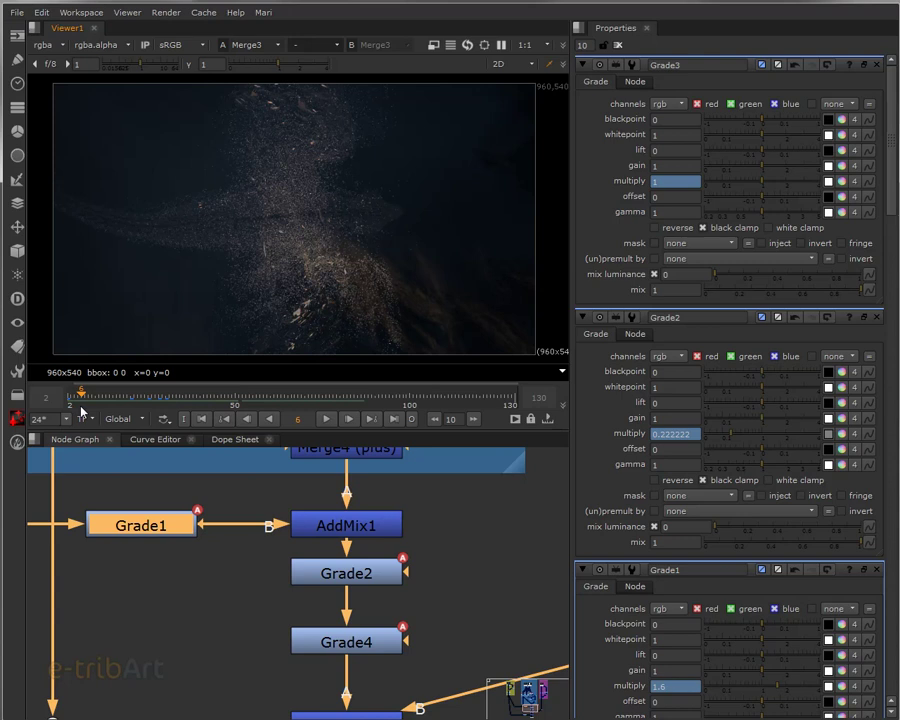
Step: Scrub Merge3's composite from frame 6 to frame 40 and look over the chain from Grade2 and Grade4 to Merge1 and Merge3
{"action": "left_click_drag", "start_coordinate": [85, 410], "coordinate": [201, 412]}
{"action": "middle_click_drag", "start_coordinate": [233, 605], "coordinate": [155, 522]}
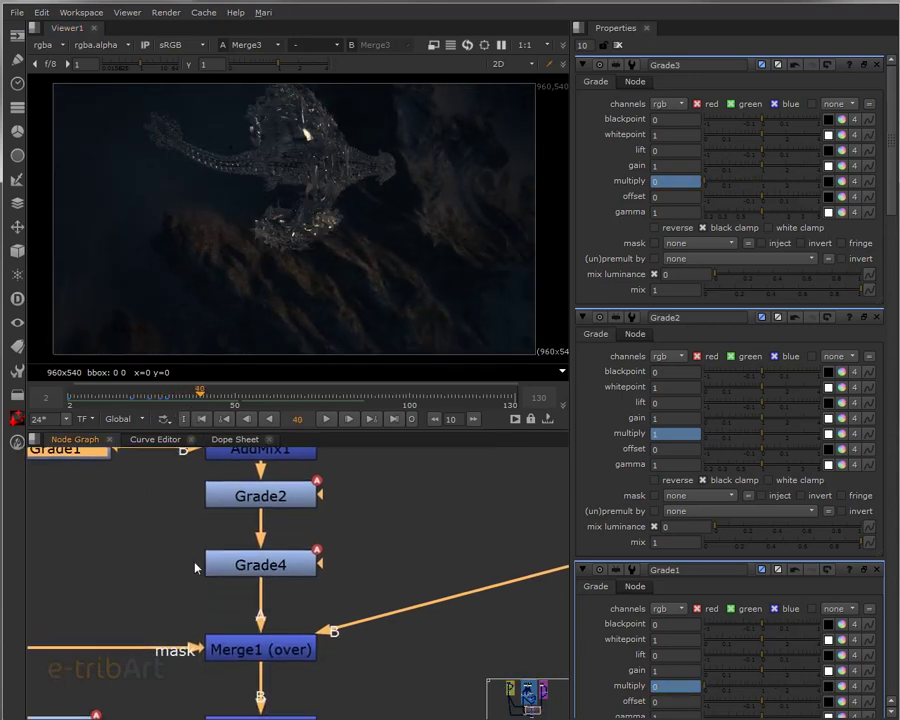
{"action": "scroll", "coordinate": [247, 610], "scroll_direction": "down", "scroll_amount": 5}
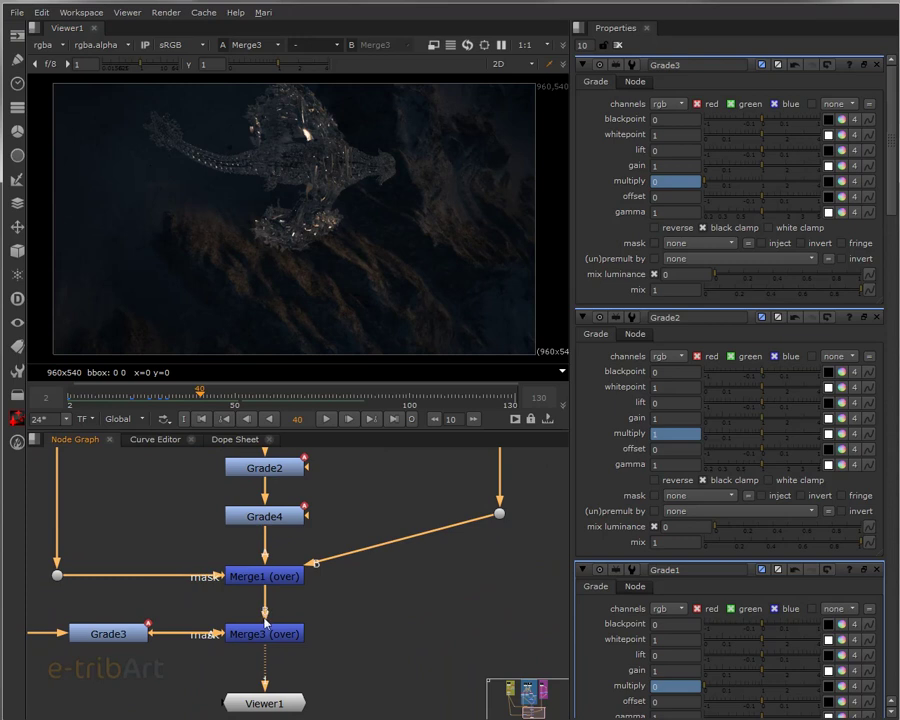
{"action": "middle_click_drag", "start_coordinate": [241, 618], "coordinate": [267, 627]}
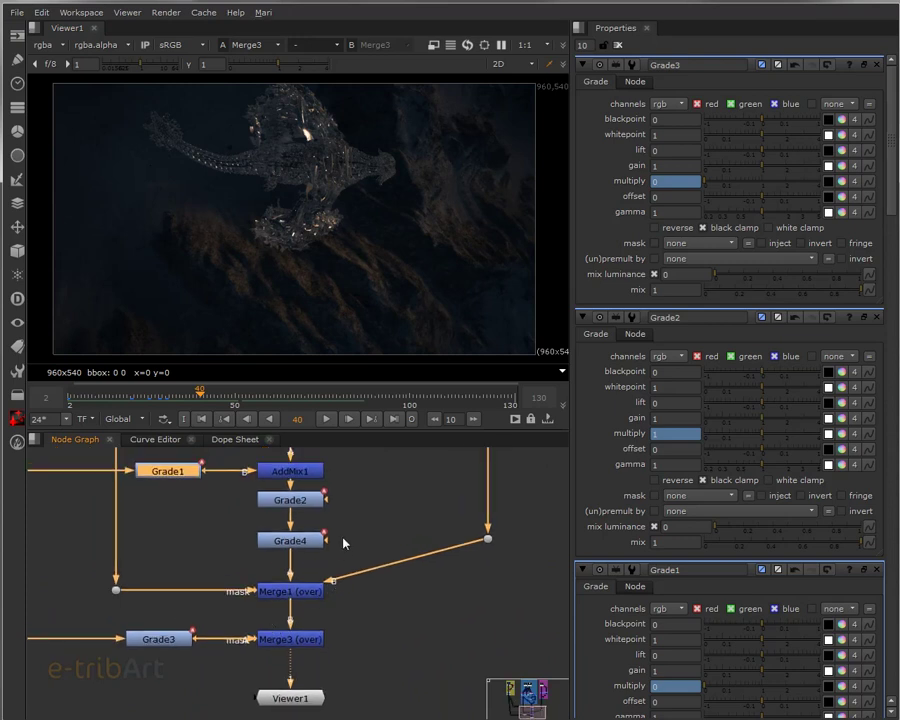
Step: Trace the blue dragon branch from AddMix1 and Merge4 back up to Read1 and Read2, ending at the purple background branch
{"action": "middle_click_drag", "start_coordinate": [345, 542], "coordinate": [320, 660]}
{"action": "middle_click_drag", "start_coordinate": [258, 475], "coordinate": [310, 570]}
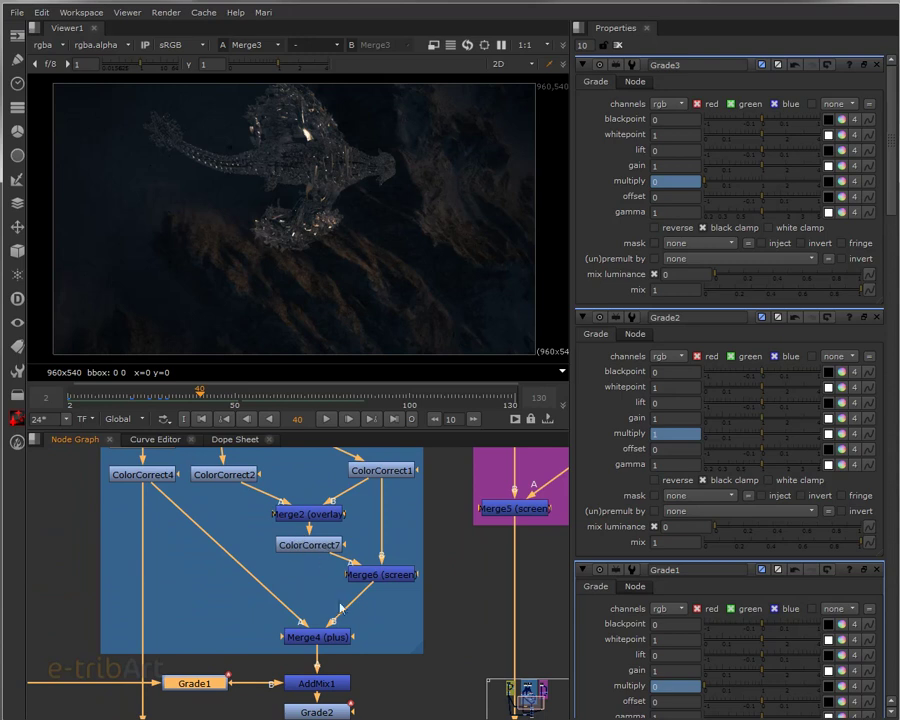
{"action": "middle_click_drag", "start_coordinate": [319, 664], "coordinate": [360, 533]}
{"action": "middle_click_drag", "start_coordinate": [152, 489], "coordinate": [248, 661]}
{"action": "scroll", "coordinate": [249, 662], "scroll_direction": "down", "scroll_amount": 3}
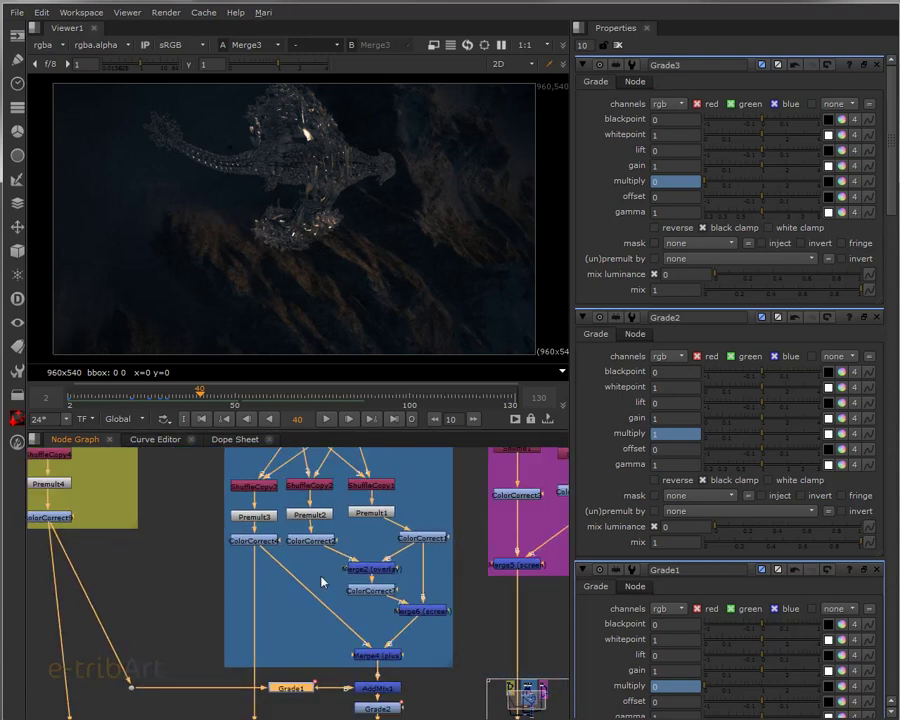
{"action": "middle_click_drag", "start_coordinate": [438, 573], "coordinate": [331, 651]}
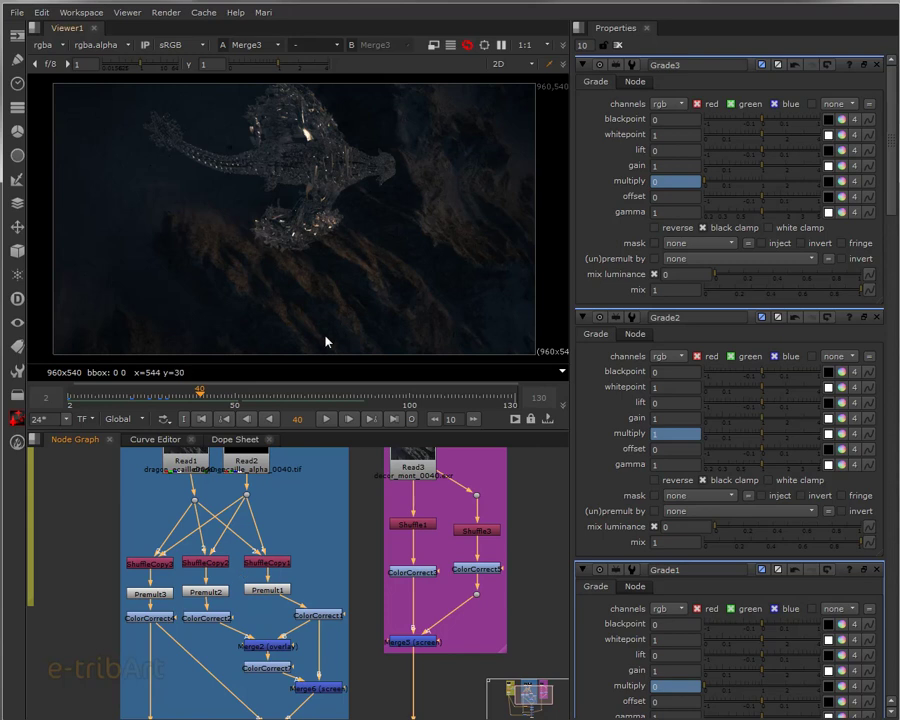
Step: View the background render source Read3 at the head of the purple branch
{"action": "middle_click_drag", "start_coordinate": [338, 534], "coordinate": [147, 611]}
{"action": "scroll", "coordinate": [271, 557], "scroll_direction": "up", "scroll_amount": 3}
{"action": "left_click", "coordinate": [272, 508]}
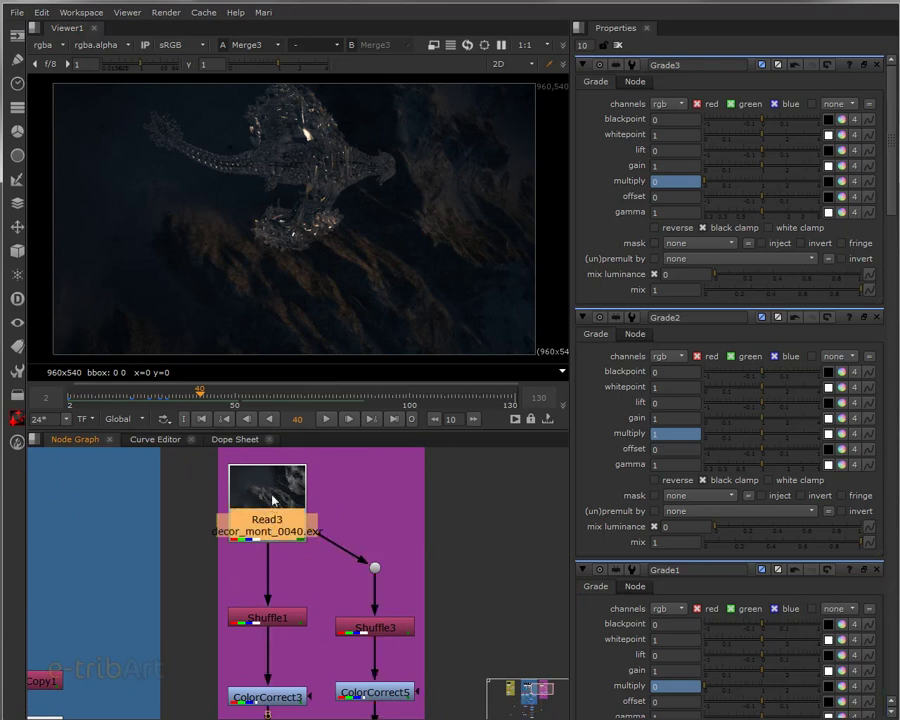
{"action": "key", "text": "1"}
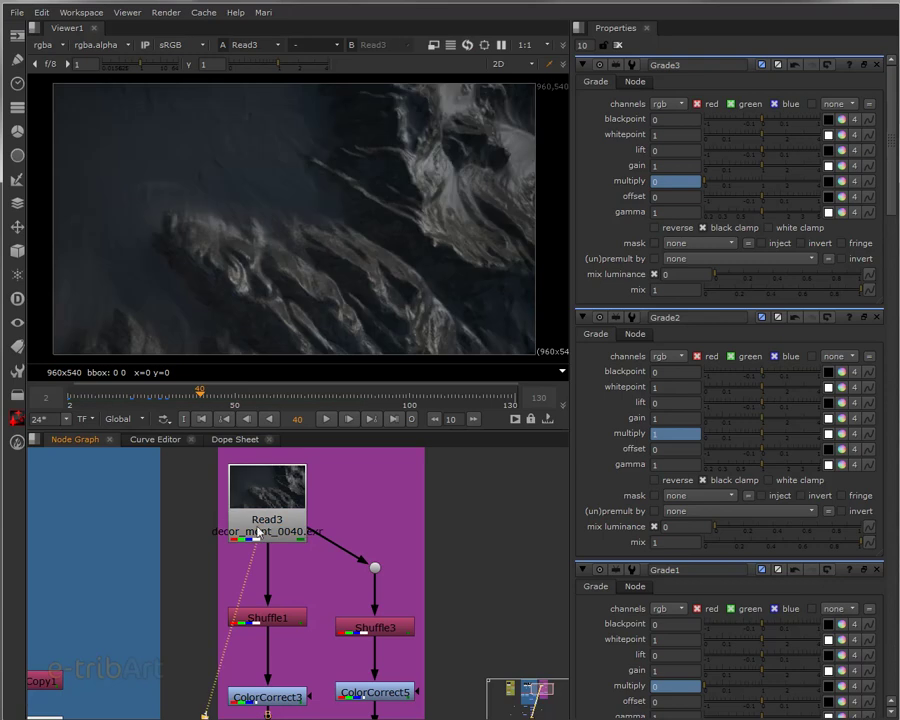
Step: View the GI pass from Shuffle1 and the lighting pass from Shuffle3, and open both nodes' channel settings
{"action": "left_click", "coordinate": [279, 624]}
{"action": "key", "text": "1"}
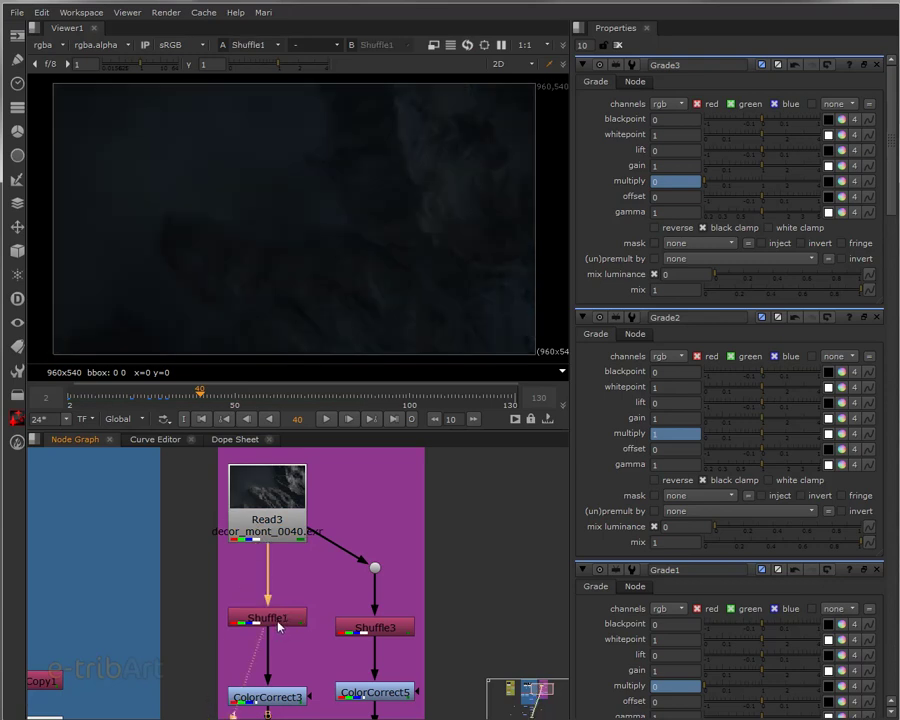
{"action": "double_click", "coordinate": [279, 624]}
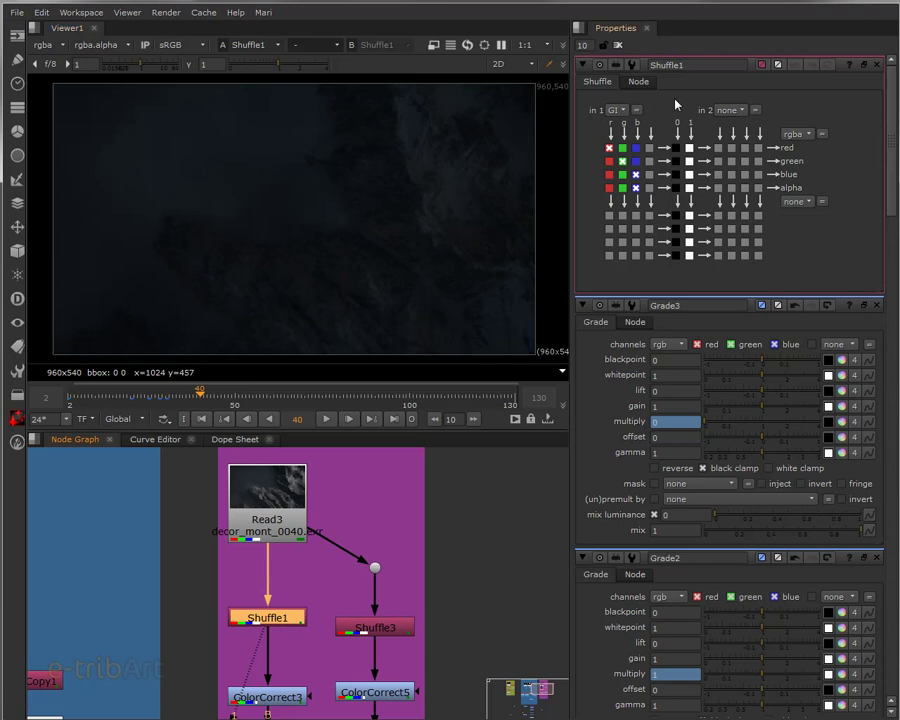
{"action": "double_click", "coordinate": [371, 632]}
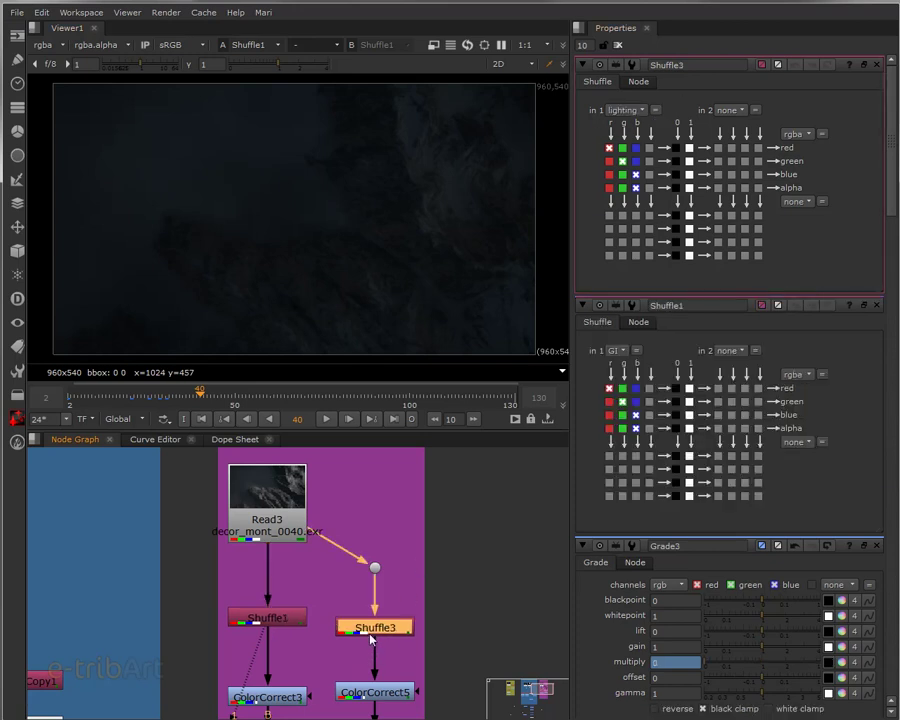
{"action": "key", "text": "1"}
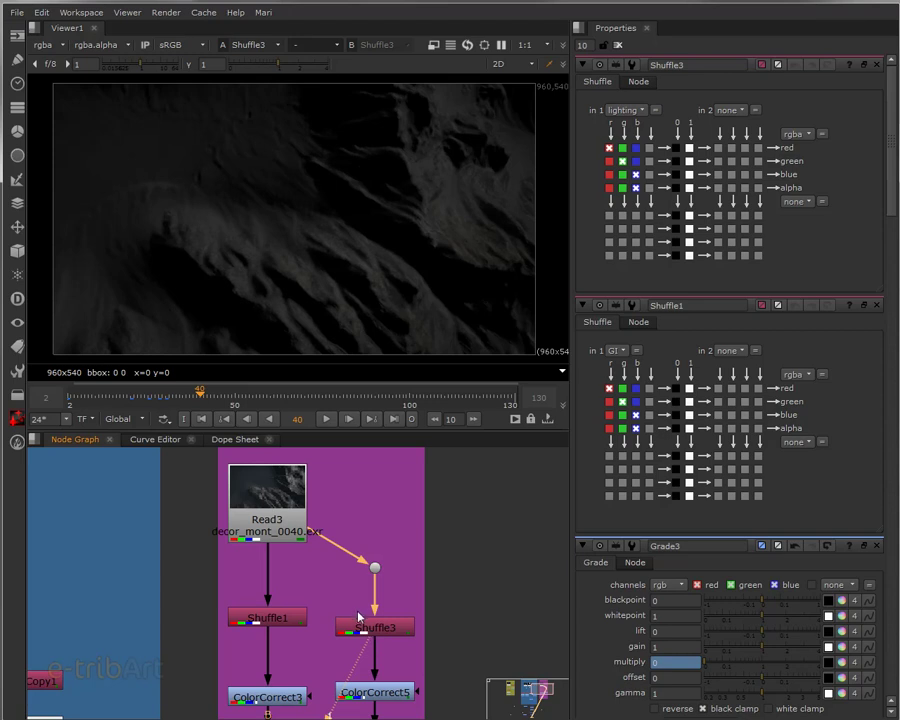
Step: View the corrected background passes at ColorCorrect3 and ColorCorrect5, and open ColorCorrect5's settings to examine its gains
{"action": "middle_click_drag", "start_coordinate": [348, 595], "coordinate": [384, 456]}
{"action": "left_click", "coordinate": [322, 561]}
{"action": "key", "text": "1"}
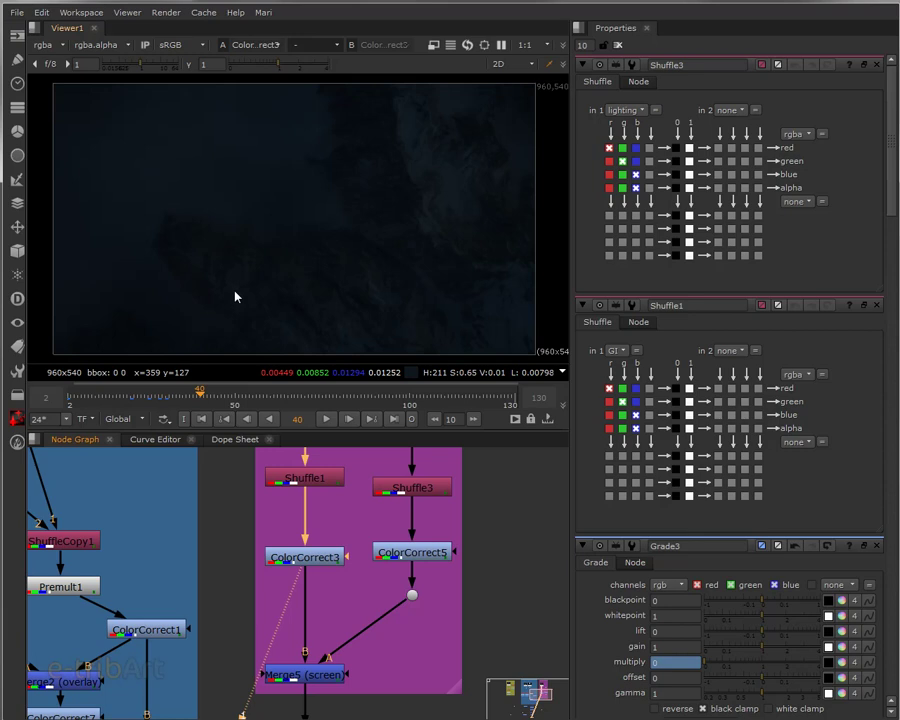
{"action": "left_click", "coordinate": [398, 557]}
{"action": "key", "text": "1"}
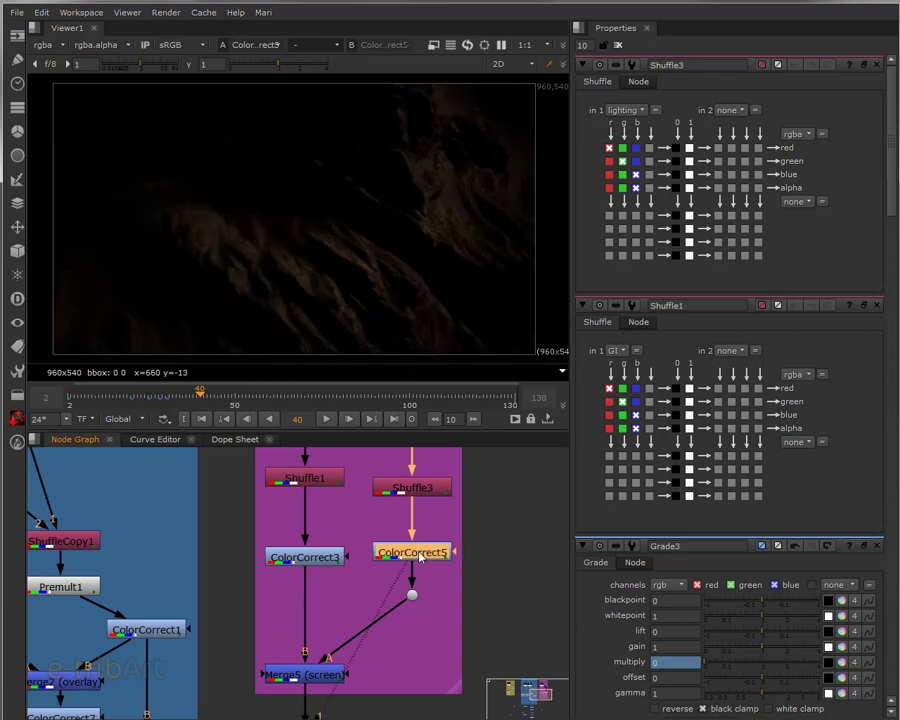
{"action": "double_click", "coordinate": [420, 556]}
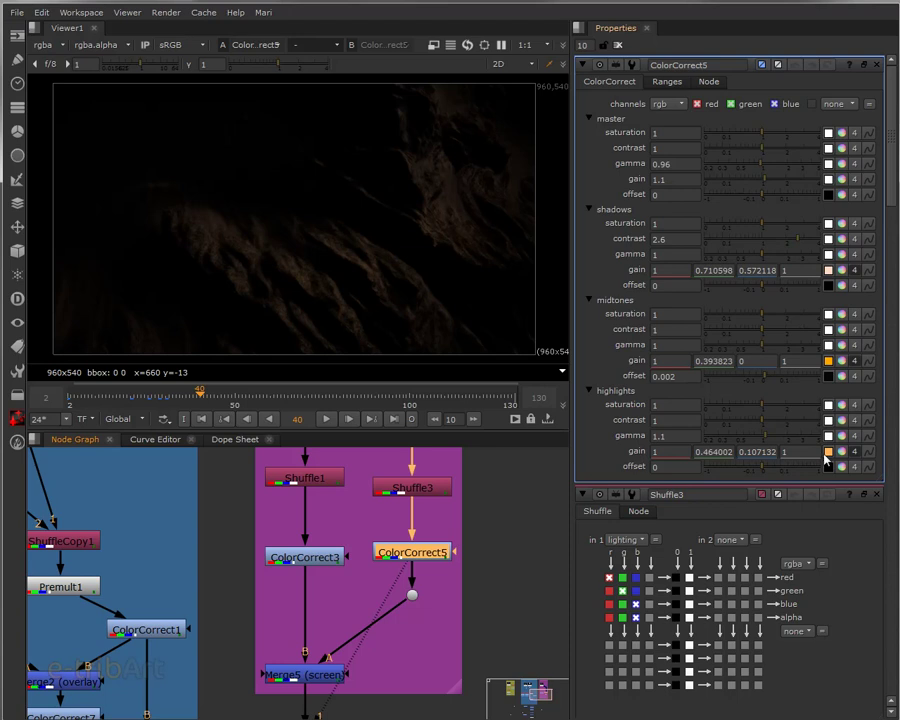
Step: View the background passes combined in Merge5 (screen) and select ColorCorrect3 in its B input
{"action": "left_click", "coordinate": [316, 674]}
{"action": "key", "text": "1"}
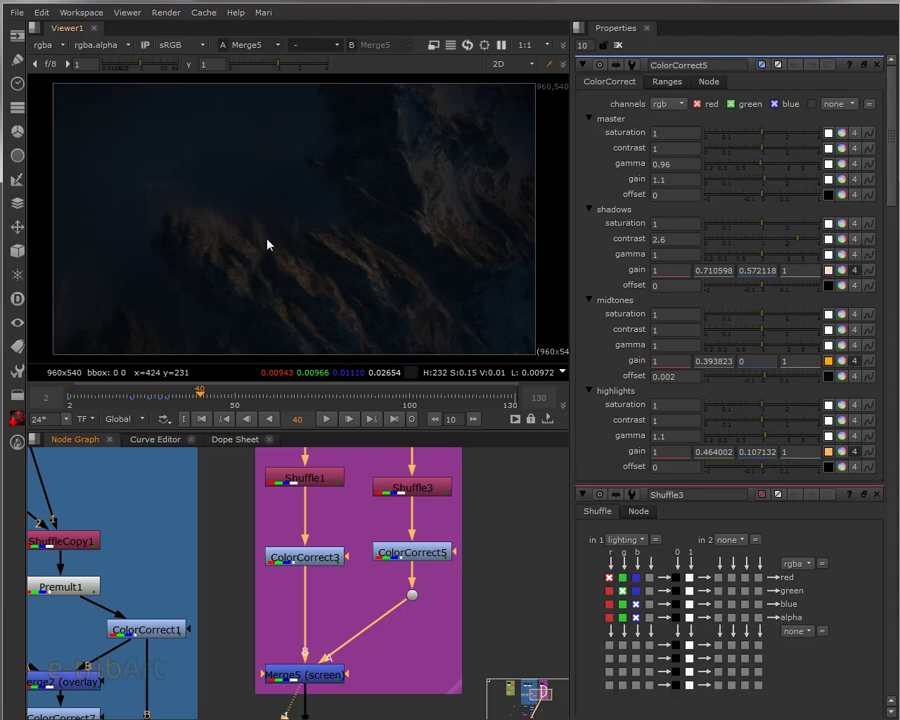
{"action": "left_click", "coordinate": [311, 560]}
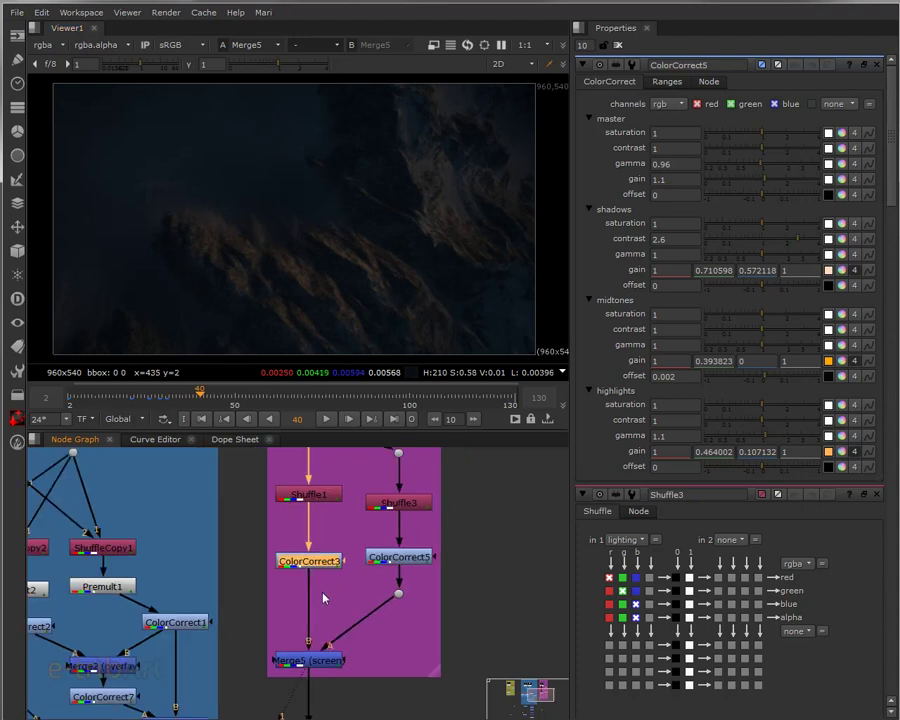
{"action": "scroll", "coordinate": [322, 580], "scroll_direction": "down", "scroll_amount": 2}
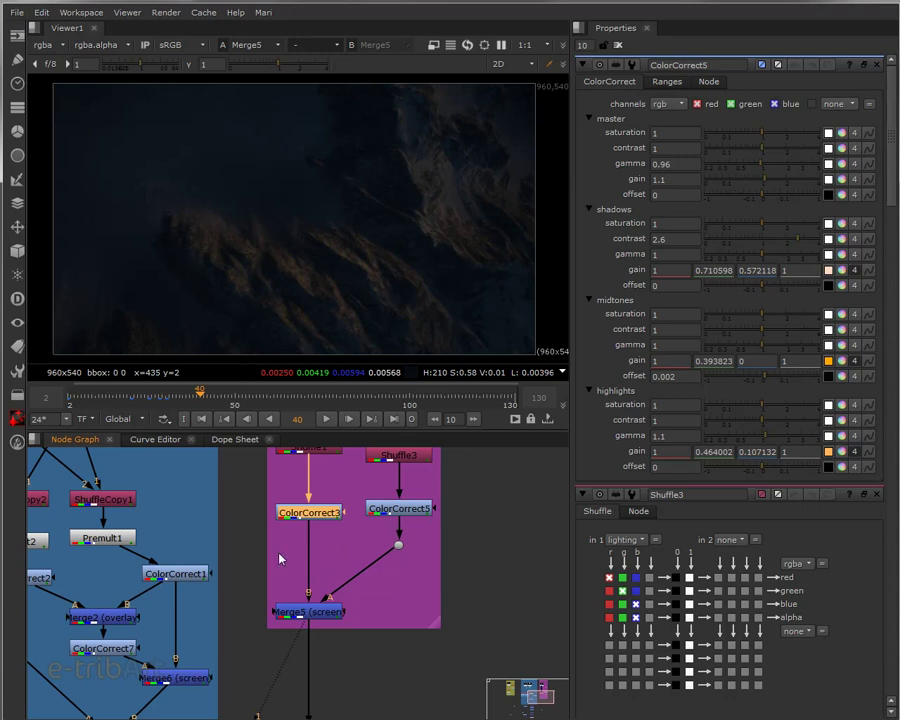
Step: View the final Merge3 composite and scrub through it from frame 5 to frame 81
{"action": "middle_click_drag", "start_coordinate": [267, 599], "coordinate": [463, 434]}
{"action": "middle_click_drag", "start_coordinate": [304, 644], "coordinate": [310, 551]}
{"action": "middle_click_drag", "start_coordinate": [305, 667], "coordinate": [305, 607]}
{"action": "left_click", "coordinate": [305, 636]}
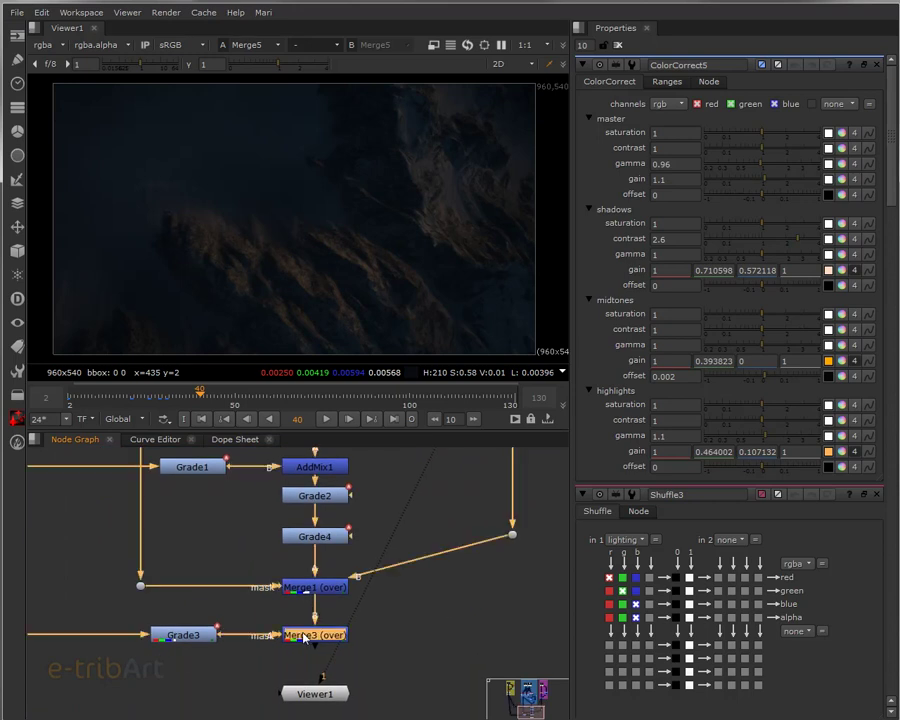
{"action": "key", "text": "1"}
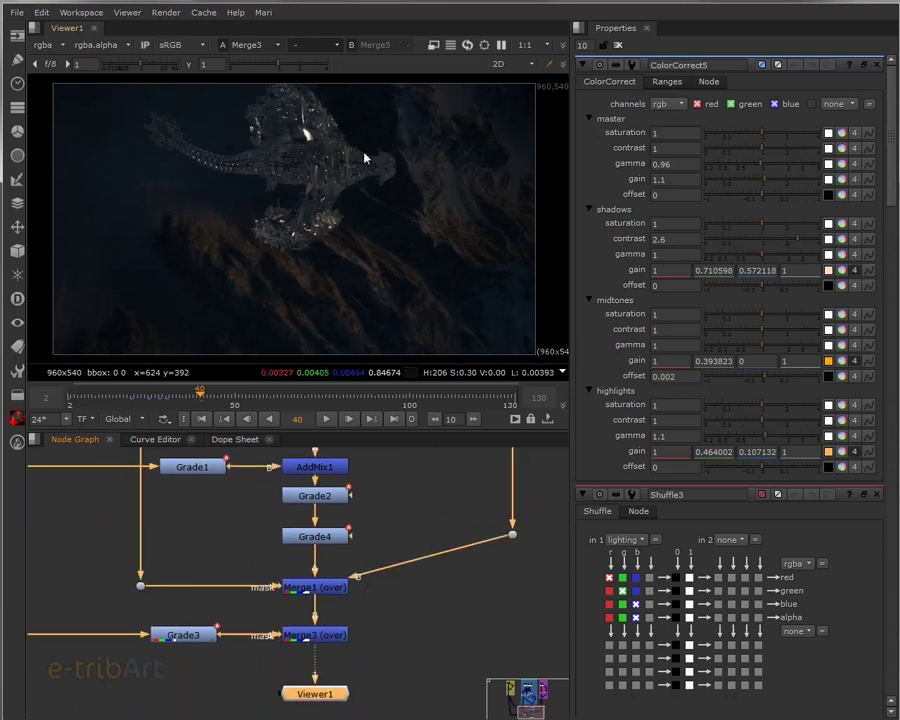
{"action": "left_click", "coordinate": [80, 396]}
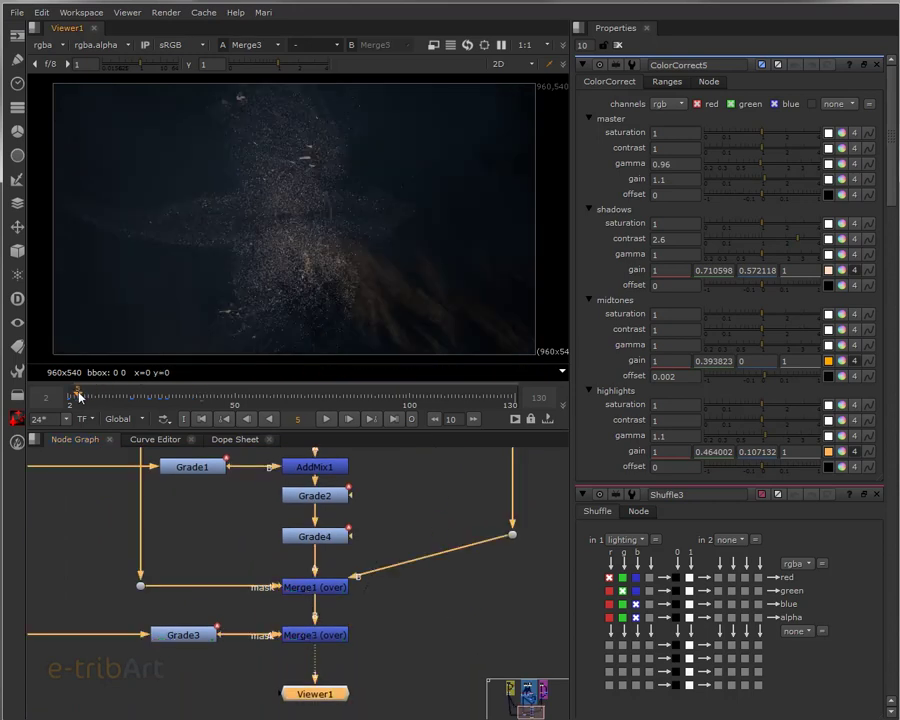
{"action": "left_click_drag", "start_coordinate": [80, 396], "coordinate": [200, 442]}
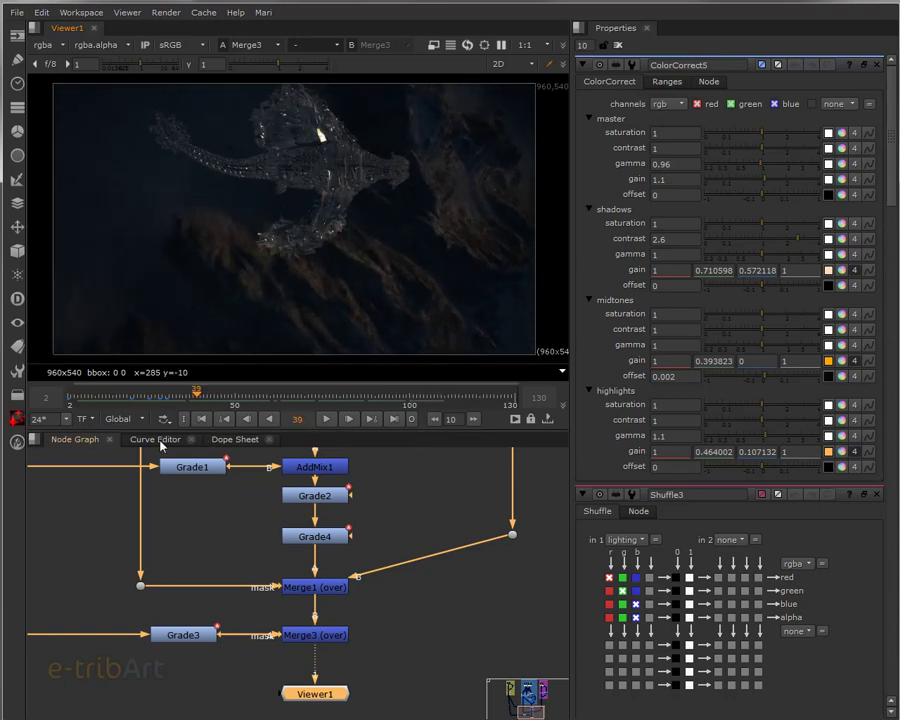
{"action": "left_click_drag", "start_coordinate": [94, 398], "coordinate": [343, 403]}
Step: Look over the whole node graph with its three colored branches, and scrub the Merge3 result back to frame 8
{"action": "scroll", "coordinate": [243, 537], "scroll_direction": "down", "scroll_amount": 6}
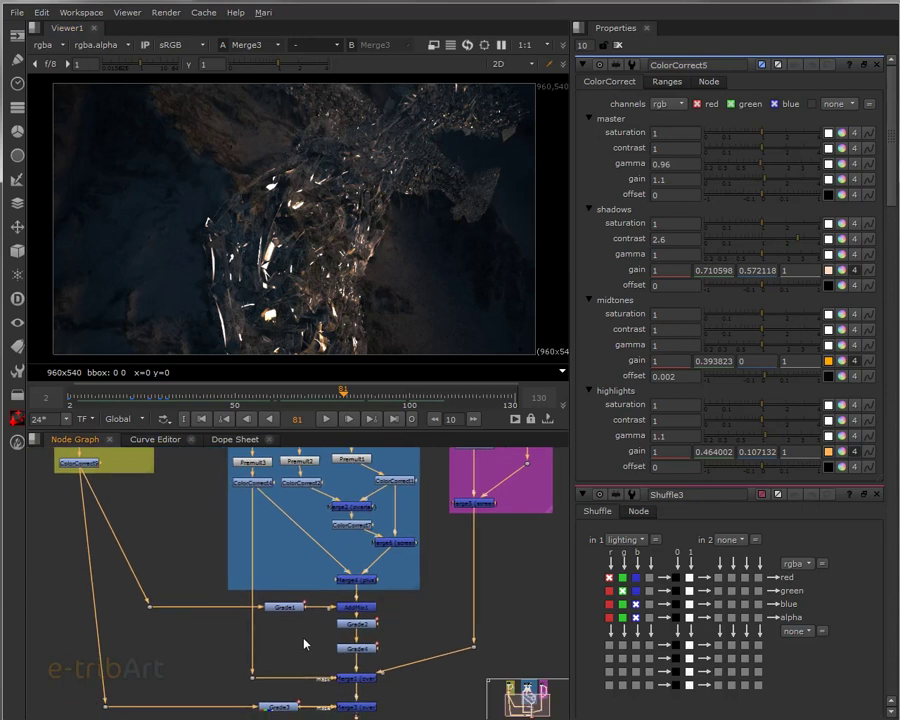
{"action": "middle_click_drag", "start_coordinate": [254, 606], "coordinate": [235, 608]}
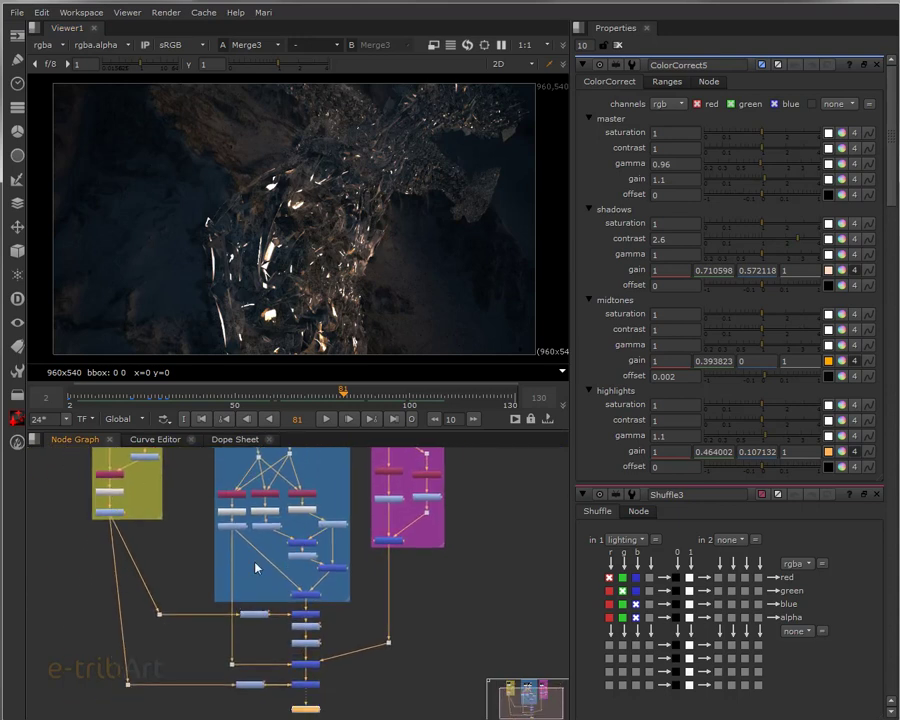
{"action": "middle_click_drag", "start_coordinate": [190, 530], "coordinate": [214, 597]}
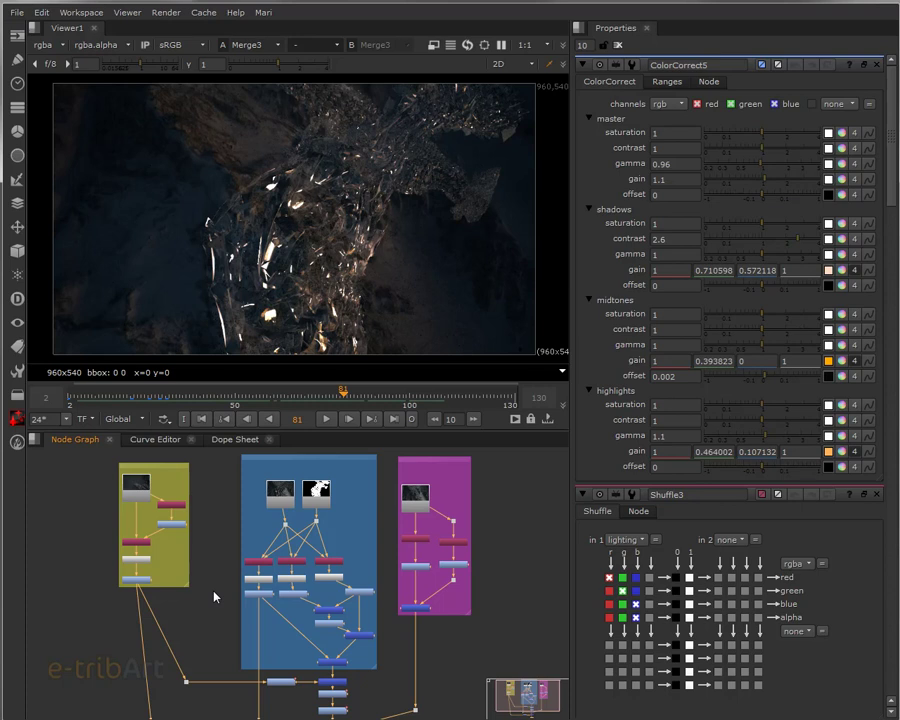
{"action": "left_click", "coordinate": [376, 396]}
{"action": "left_click_drag", "start_coordinate": [376, 398], "coordinate": [88, 402]}
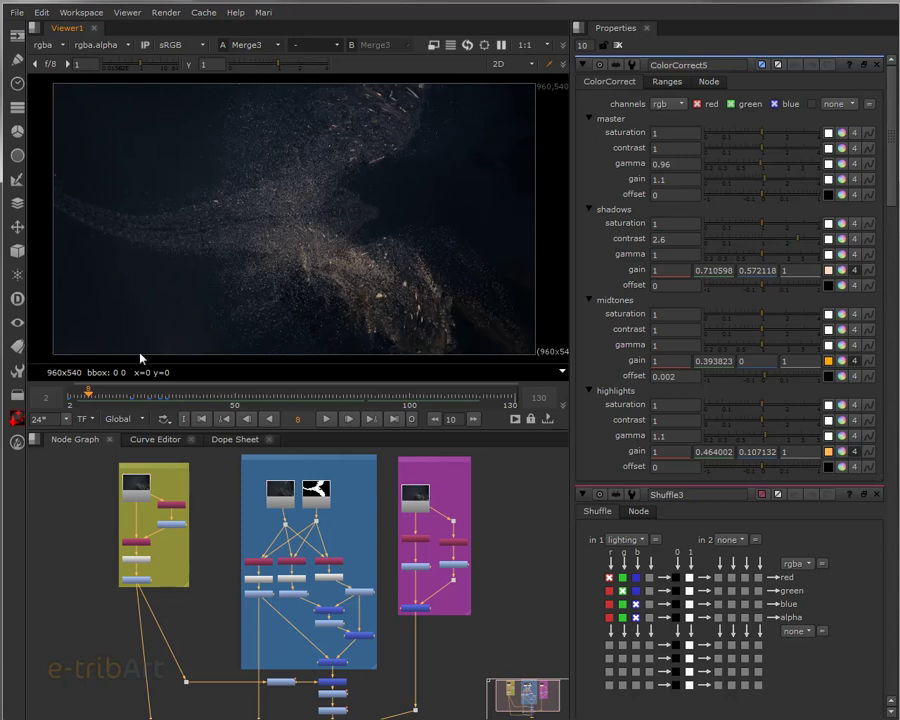